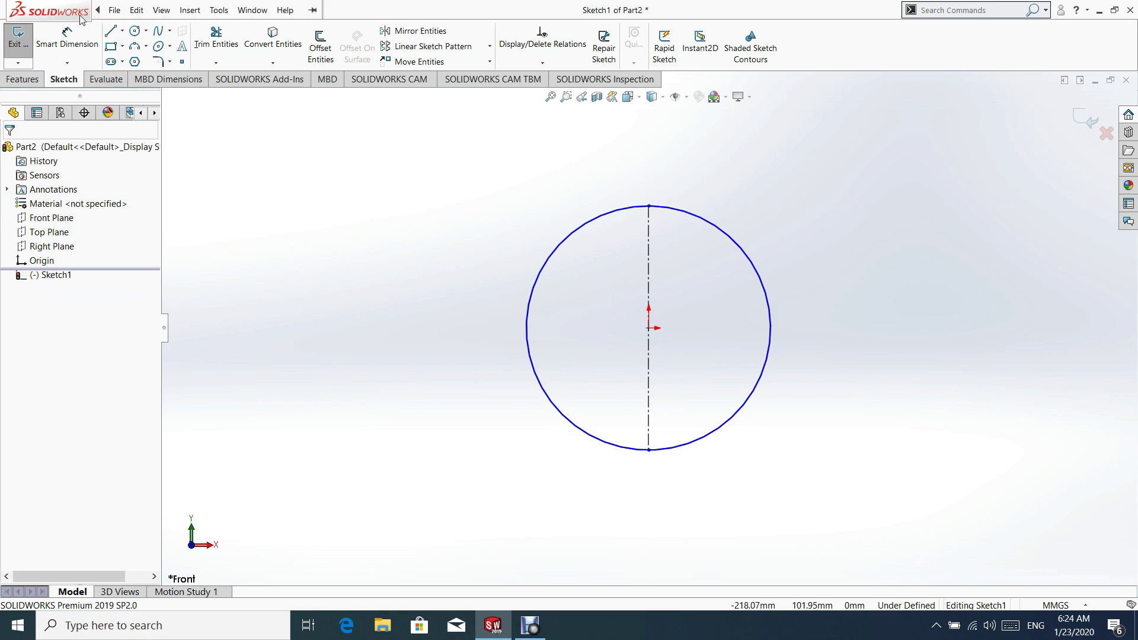
- Sketch a circle of about 34 mm radius to the right of the large circle, with its centre level with the origin
{"action": "left_click", "coordinate": [149, 30]}
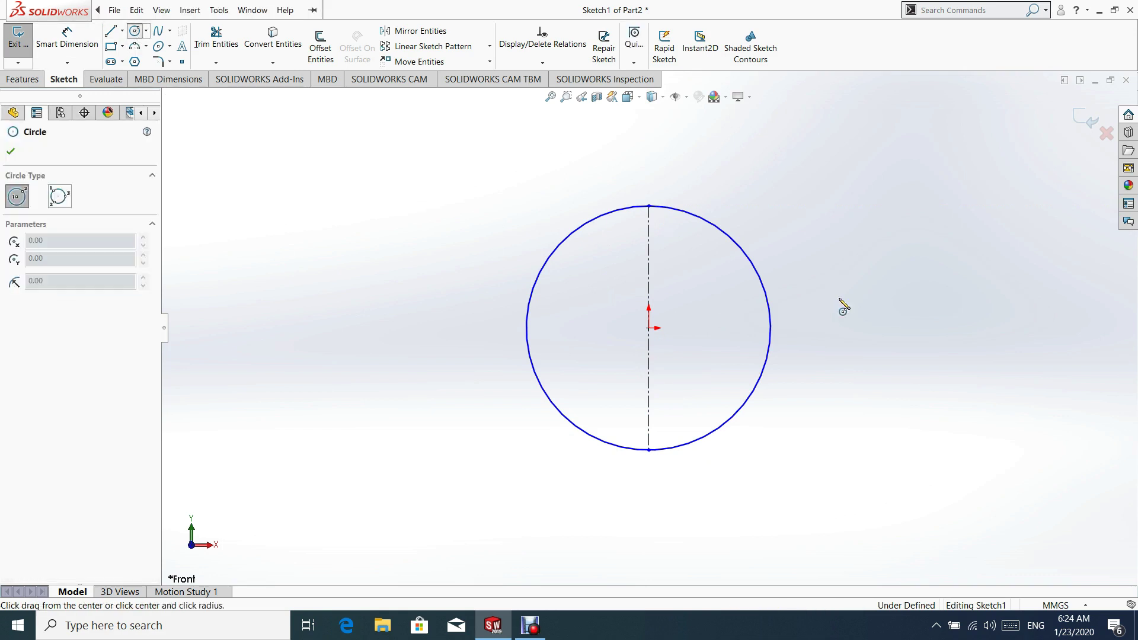
{"action": "left_click", "coordinate": [891, 328]}
{"action": "left_click", "coordinate": [945, 382]}
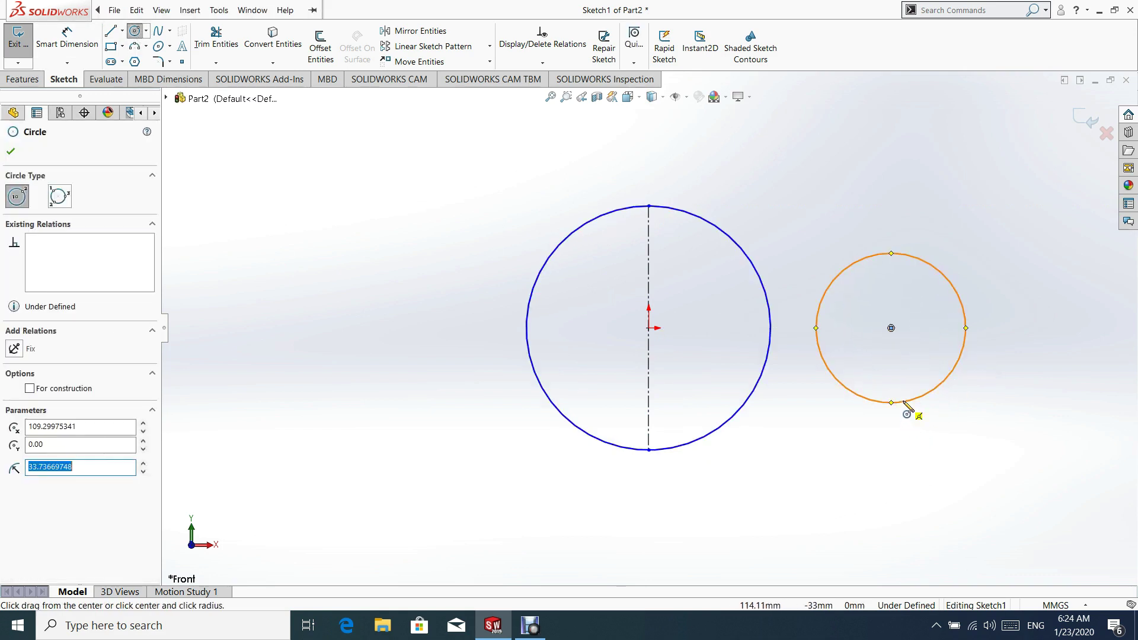
{"action": "key", "text": "Escape"}
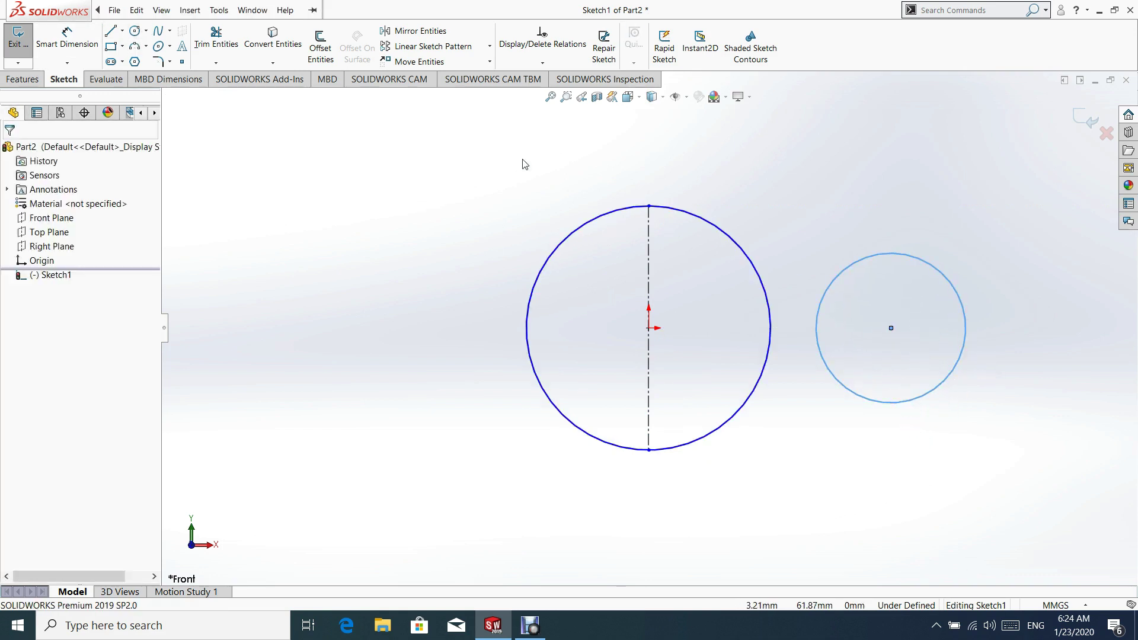
- Draw two lines about 107 mm long joining the small and large circles, one along the upper side and one along the lower side
{"action": "left_click", "coordinate": [110, 31]}
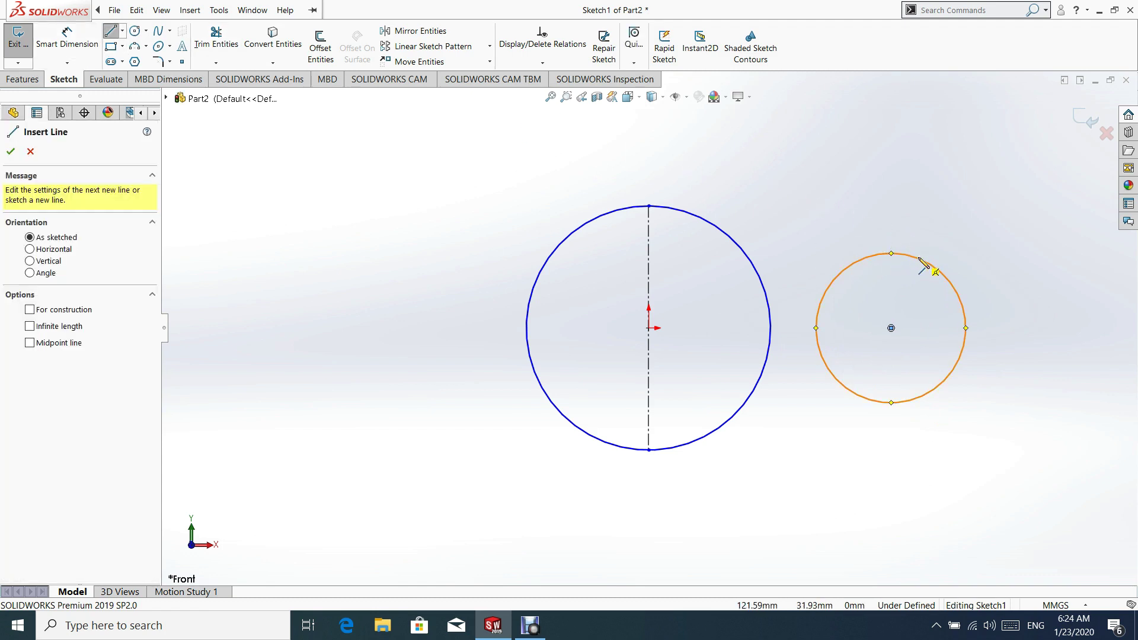
{"action": "left_click", "coordinate": [891, 253]}
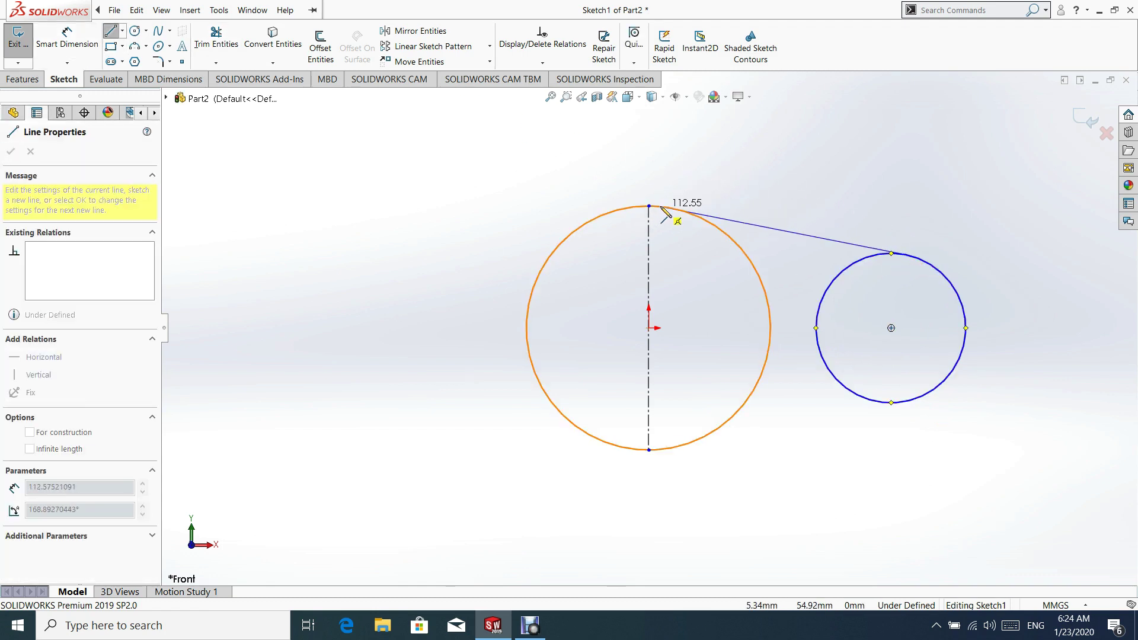
{"action": "left_click", "coordinate": [670, 208]}
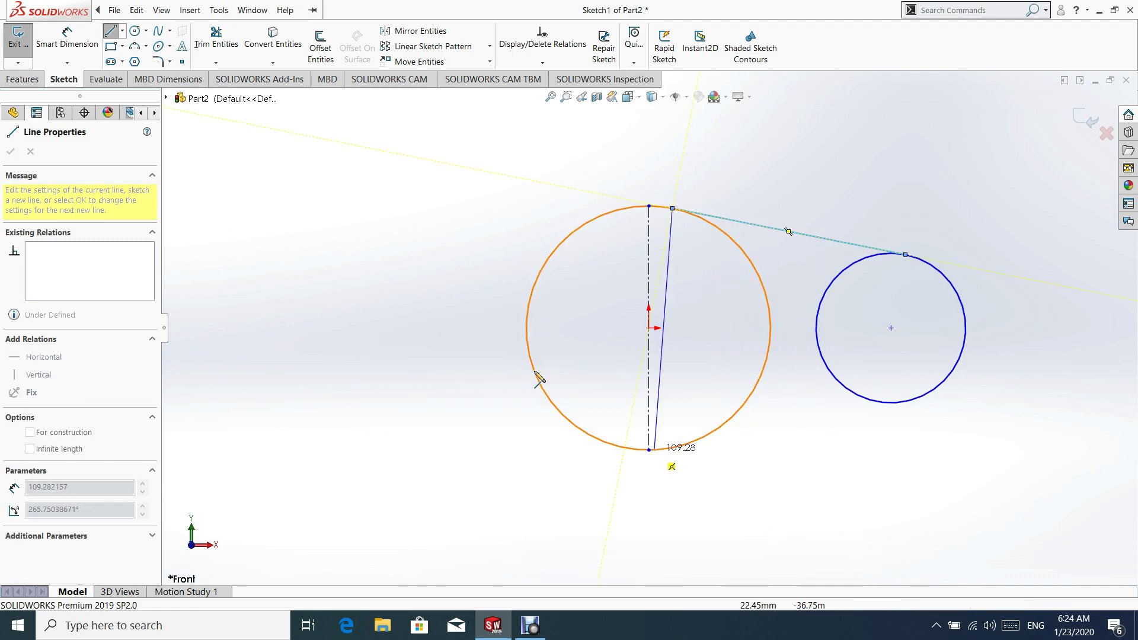
{"action": "key", "text": "Escape"}
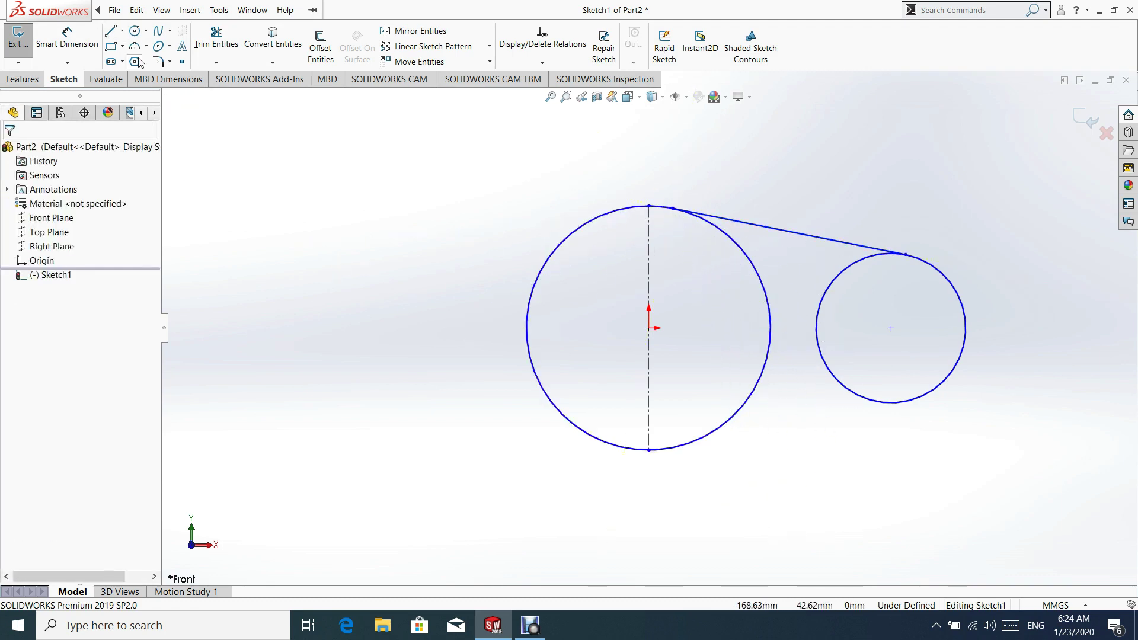
{"action": "left_click", "coordinate": [111, 34]}
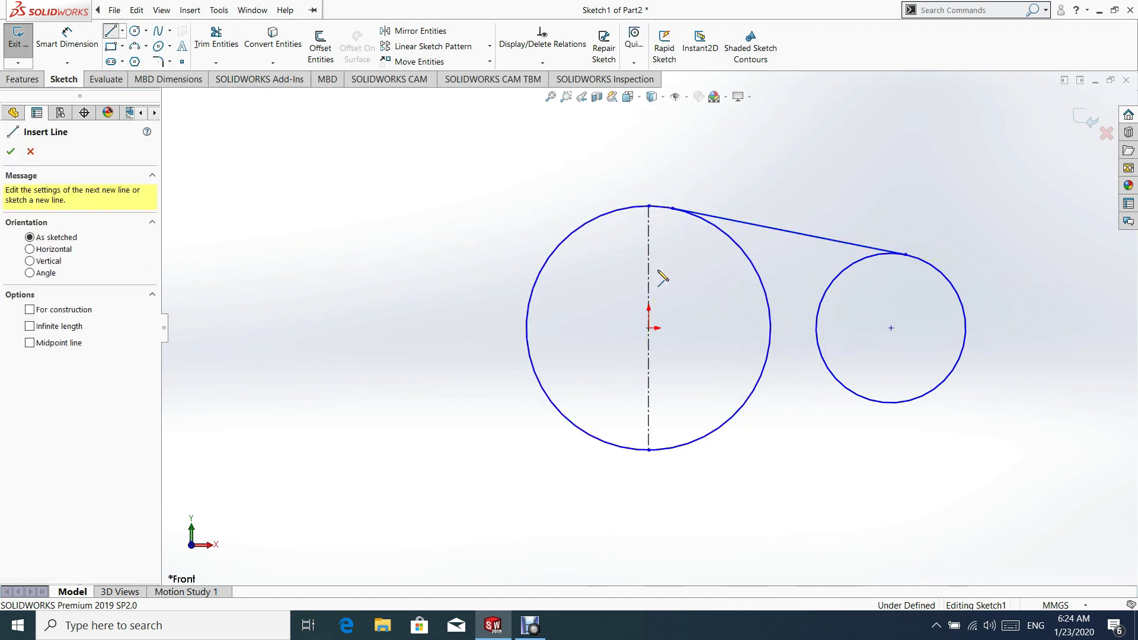
{"action": "left_click", "coordinate": [900, 402]}
{"action": "left_click", "coordinate": [686, 455]}
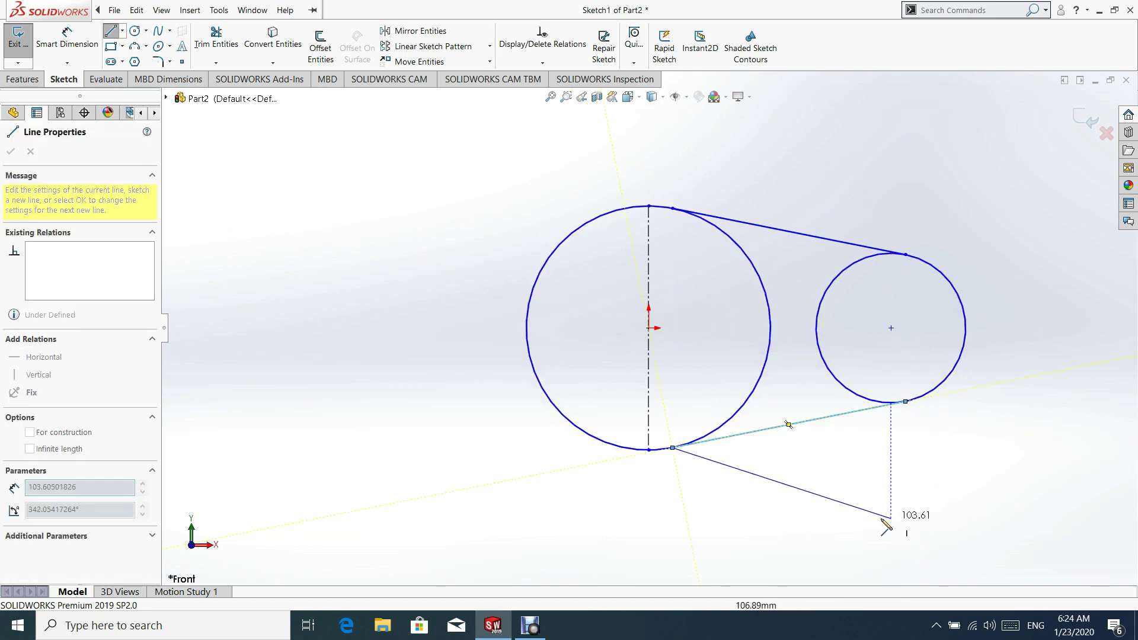
{"action": "key", "text": "Escape"}
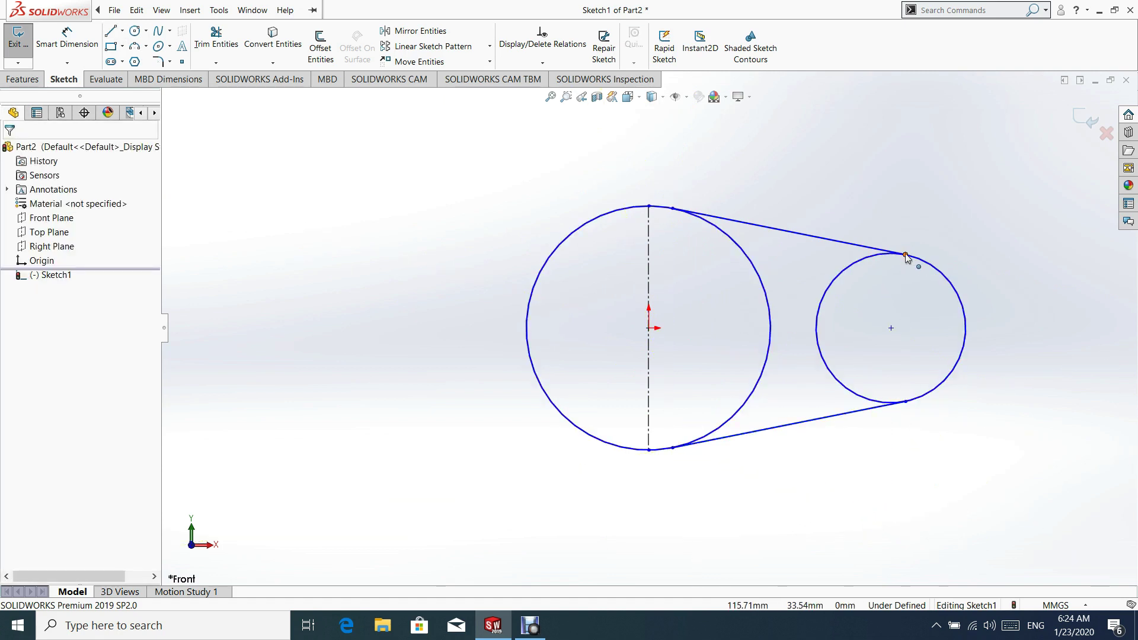
- Add tangent relations between the small circle and both the upper and lower connecting lines
{"action": "left_click", "coordinate": [901, 254]}
{"action": "left_click", "coordinate": [926, 265], "text": "ctrl"}
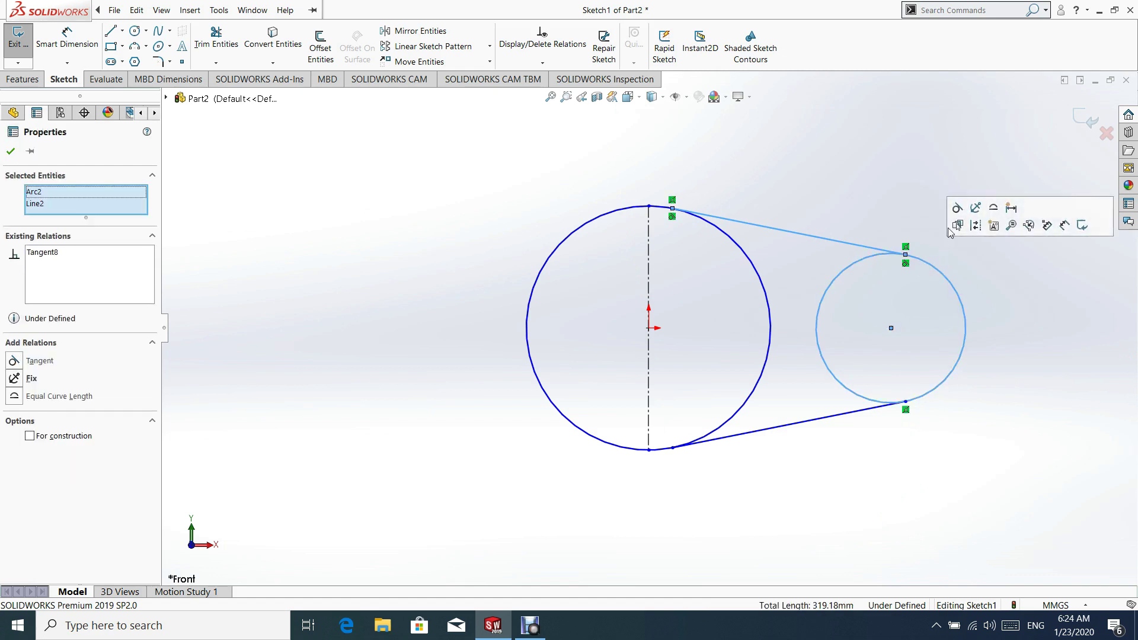
{"action": "left_click", "coordinate": [964, 217]}
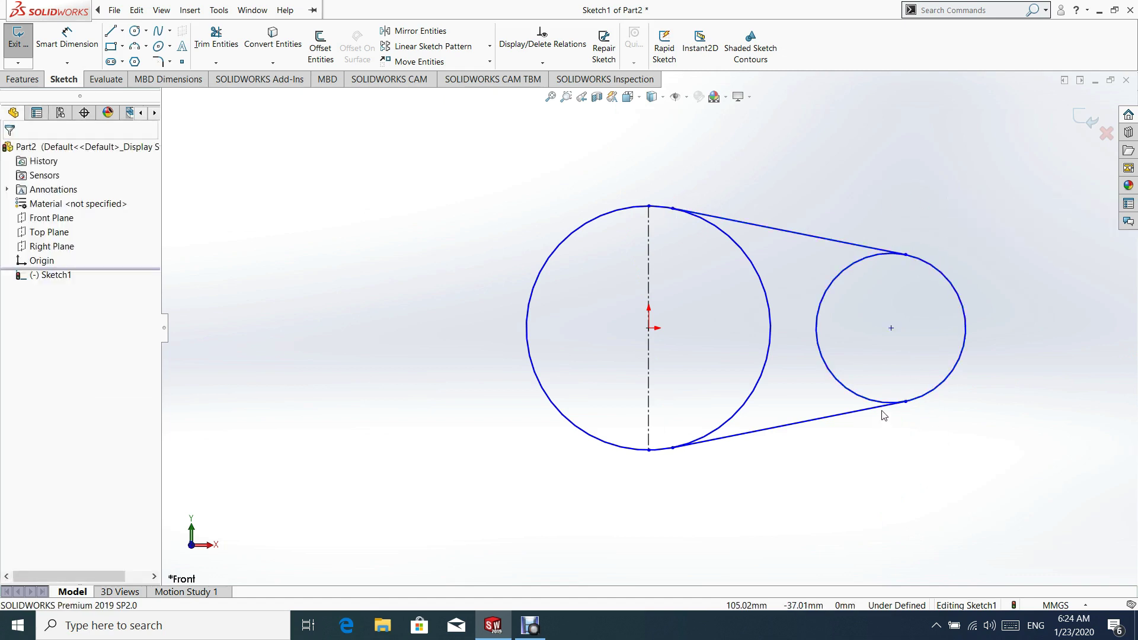
{"action": "left_click", "coordinate": [905, 404]}
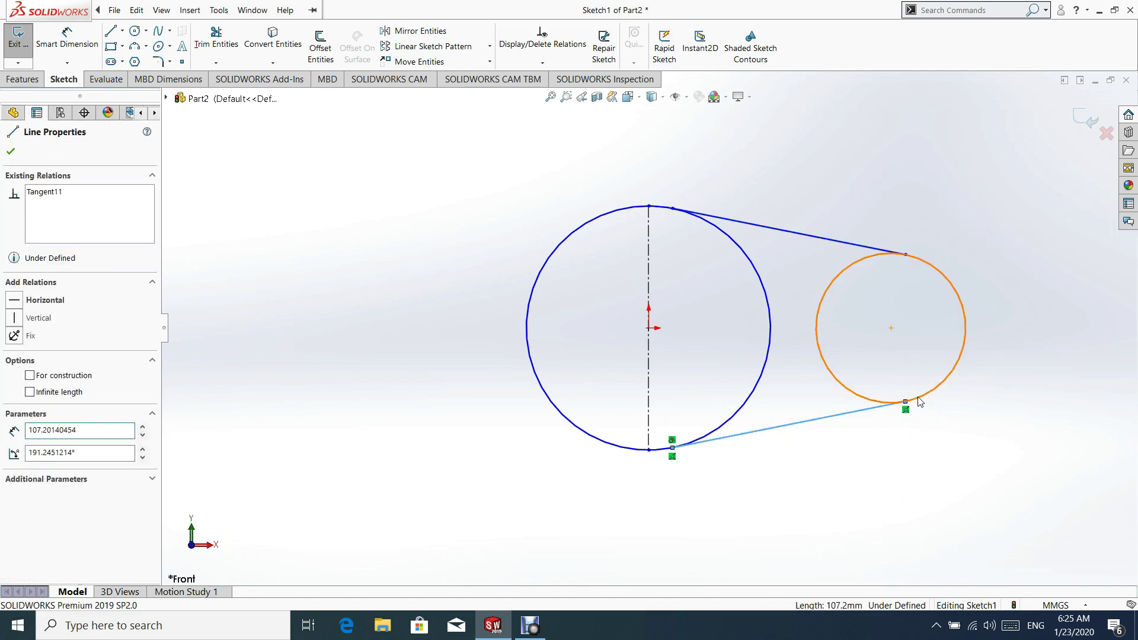
{"action": "left_click", "coordinate": [919, 401], "text": "ctrl"}
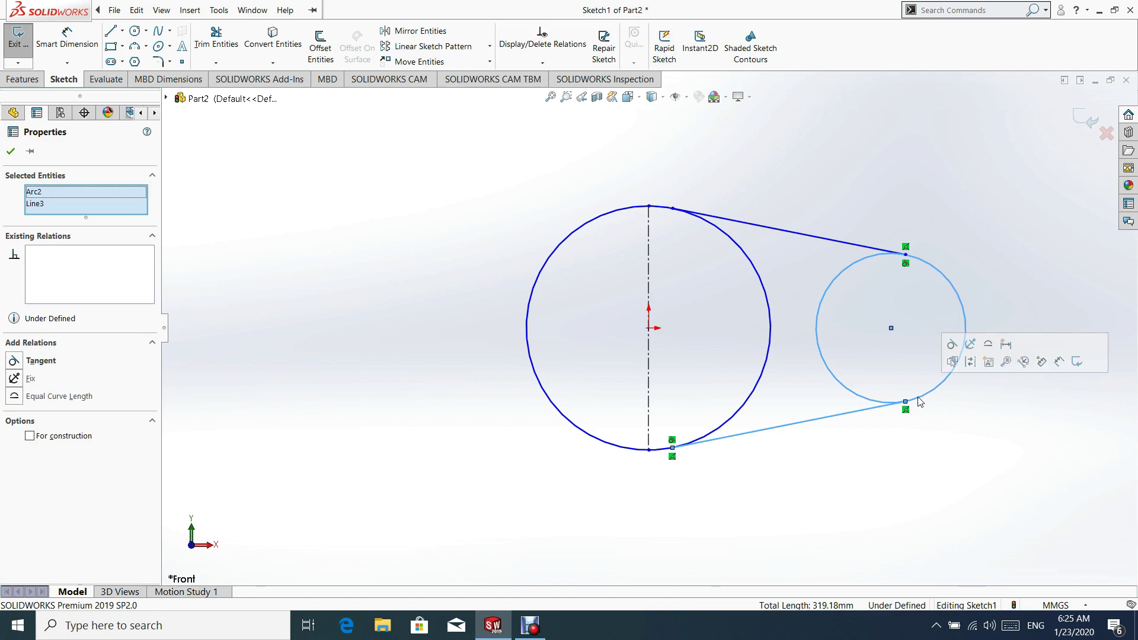
{"action": "left_click", "coordinate": [952, 344]}
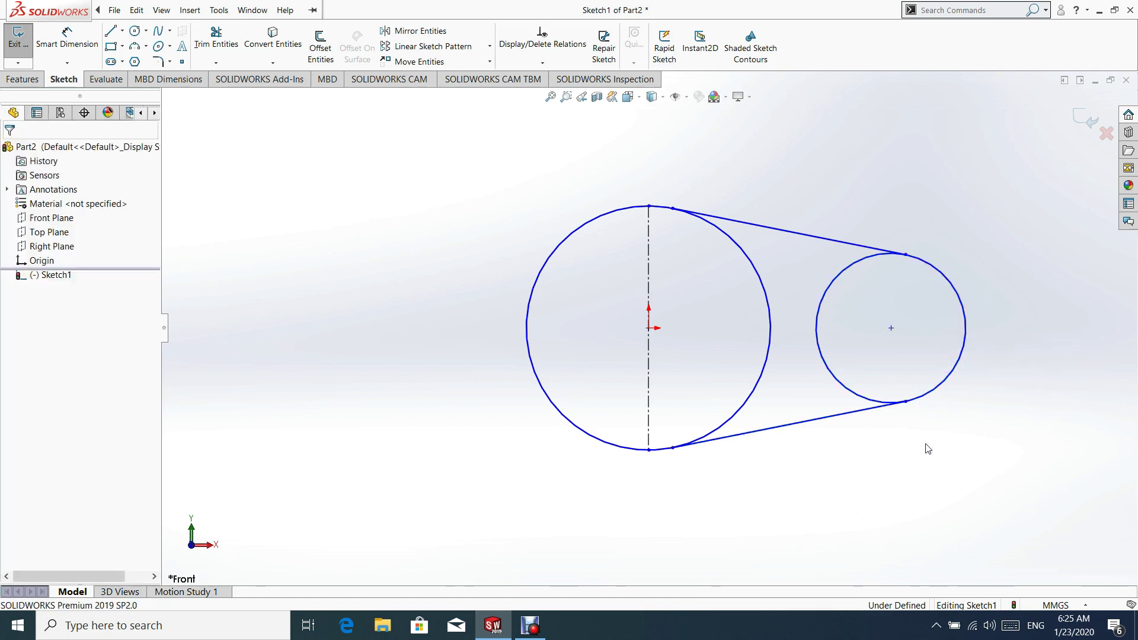
- Check the relations of the lower line's end point, the lower line and the large circle for tangency
{"action": "left_click", "coordinate": [673, 449]}
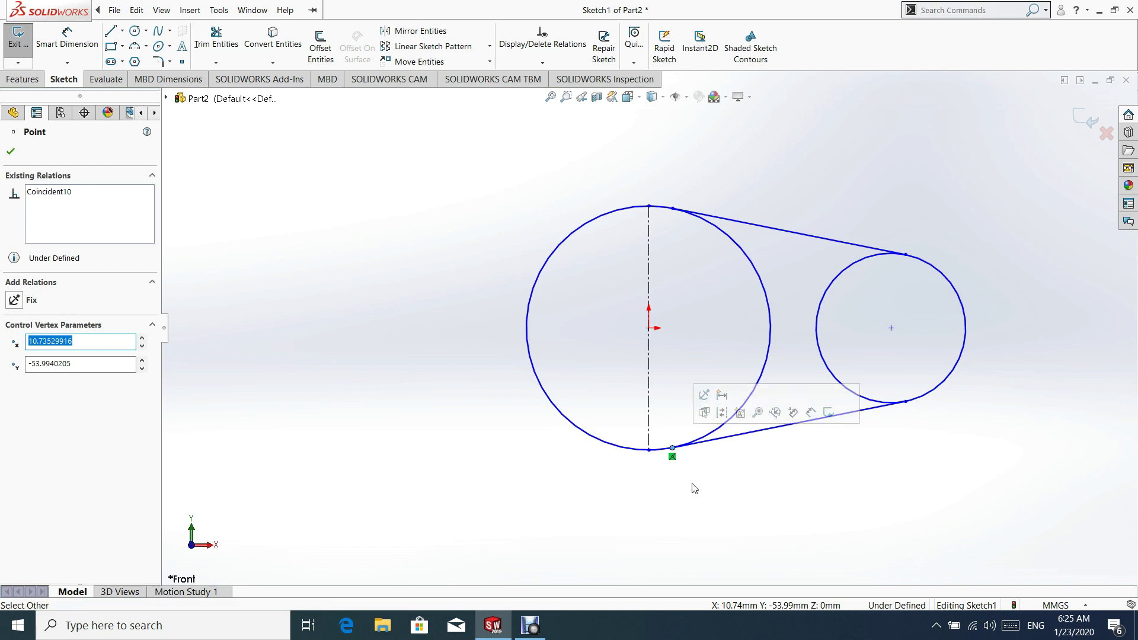
{"action": "left_click", "coordinate": [693, 468]}
{"action": "left_click", "coordinate": [710, 437]}
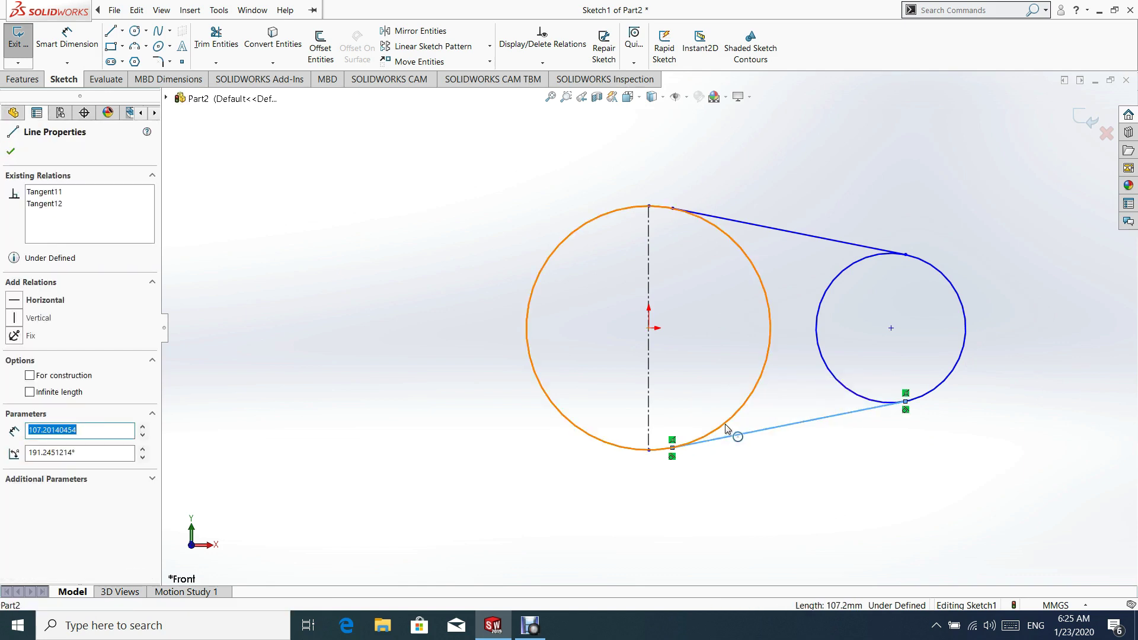
{"action": "left_click", "coordinate": [719, 431], "text": "ctrl"}
{"action": "left_click", "coordinate": [729, 483]}
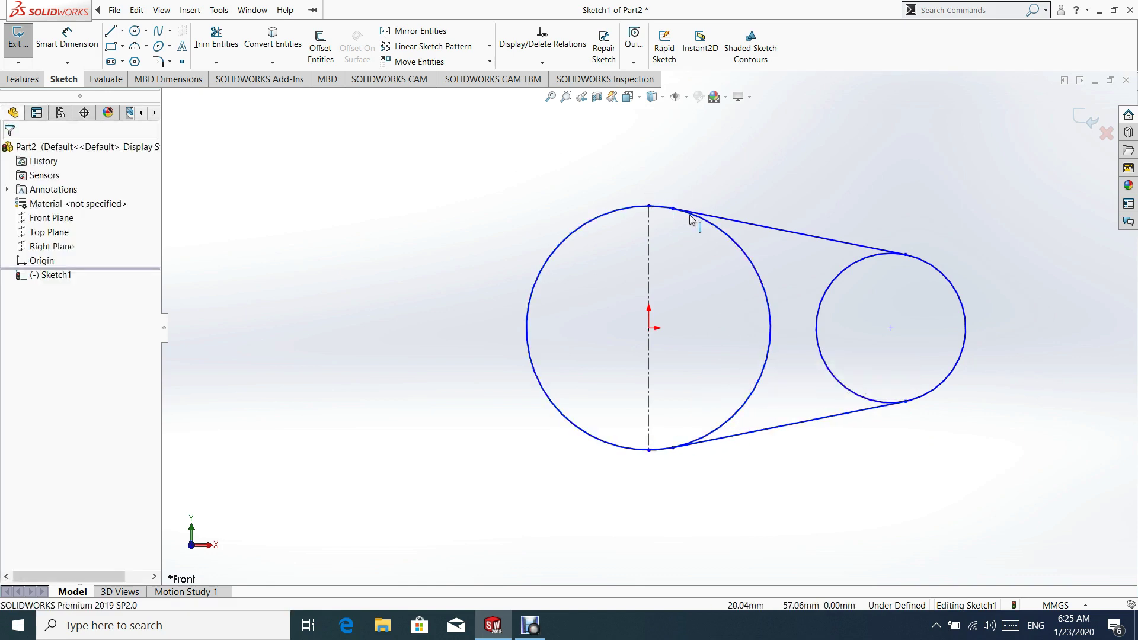
{"action": "left_click", "coordinate": [713, 230]}
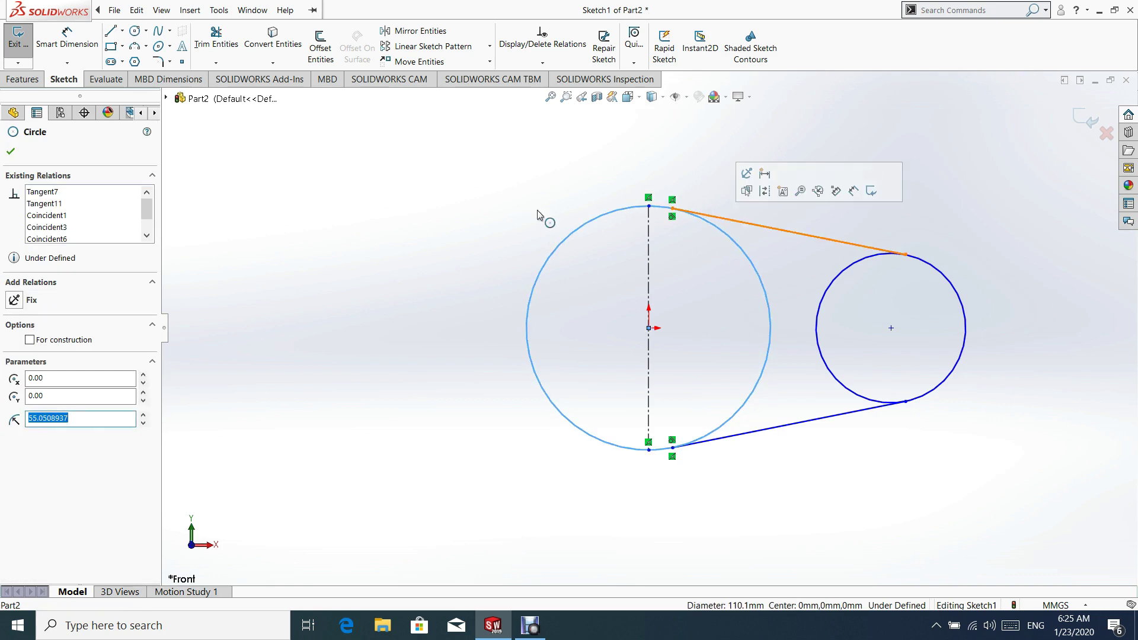
{"action": "left_click", "coordinate": [792, 244]}
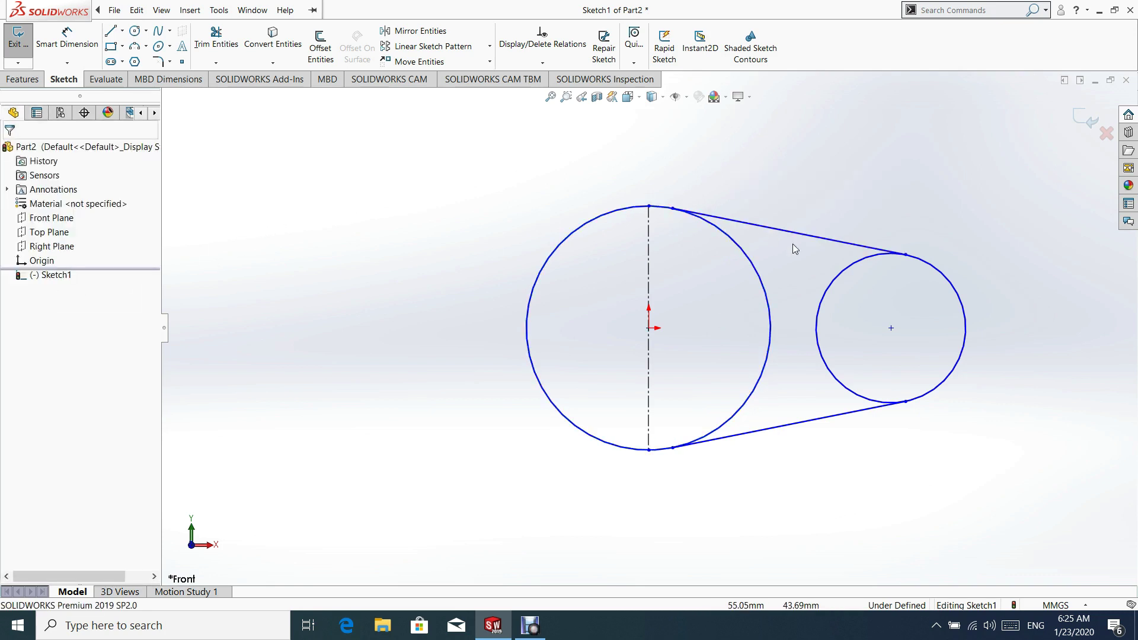
- Dimension the large circle with a 50 mm diameter
{"action": "scroll", "coordinate": [835, 217], "scroll_direction": "down", "scroll_amount": 2}
{"action": "scroll", "coordinate": [836, 217], "scroll_direction": "up", "scroll_amount": 3}
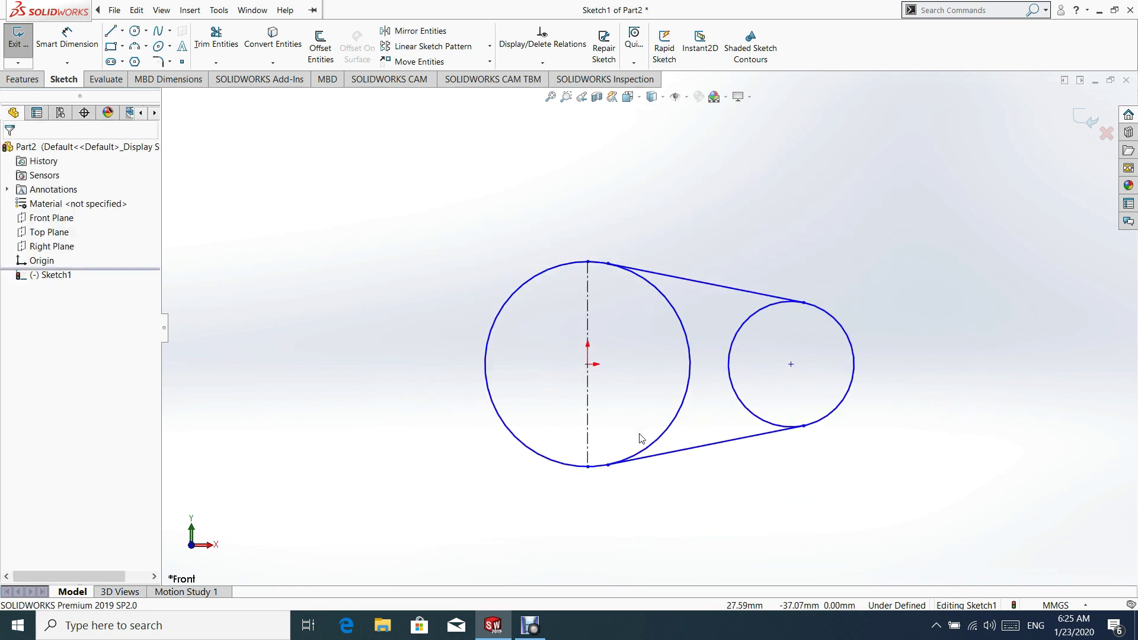
{"action": "scroll", "coordinate": [595, 282], "scroll_direction": "down", "scroll_amount": 1}
{"action": "left_click", "coordinate": [67, 39]}
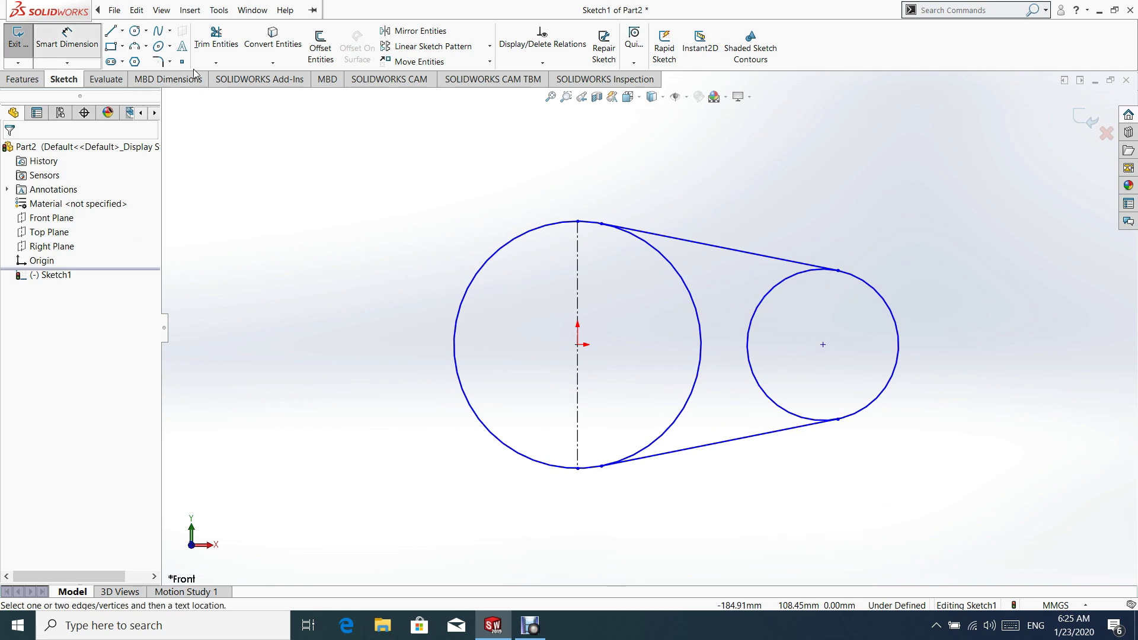
{"action": "left_click", "coordinate": [557, 224]}
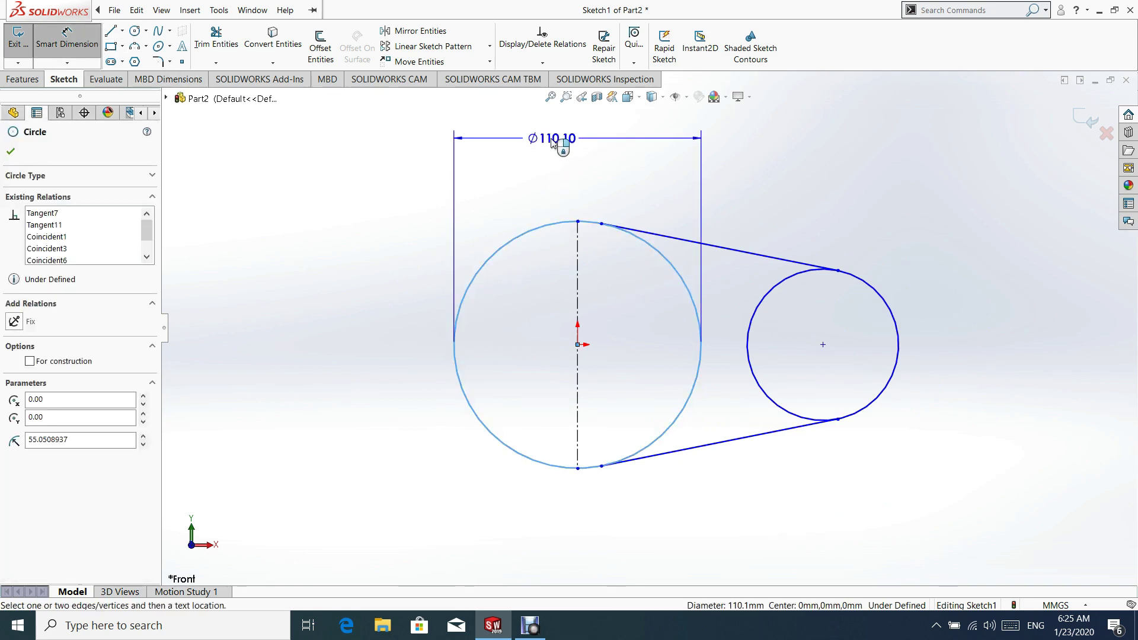
{"action": "left_click", "coordinate": [714, 134]}
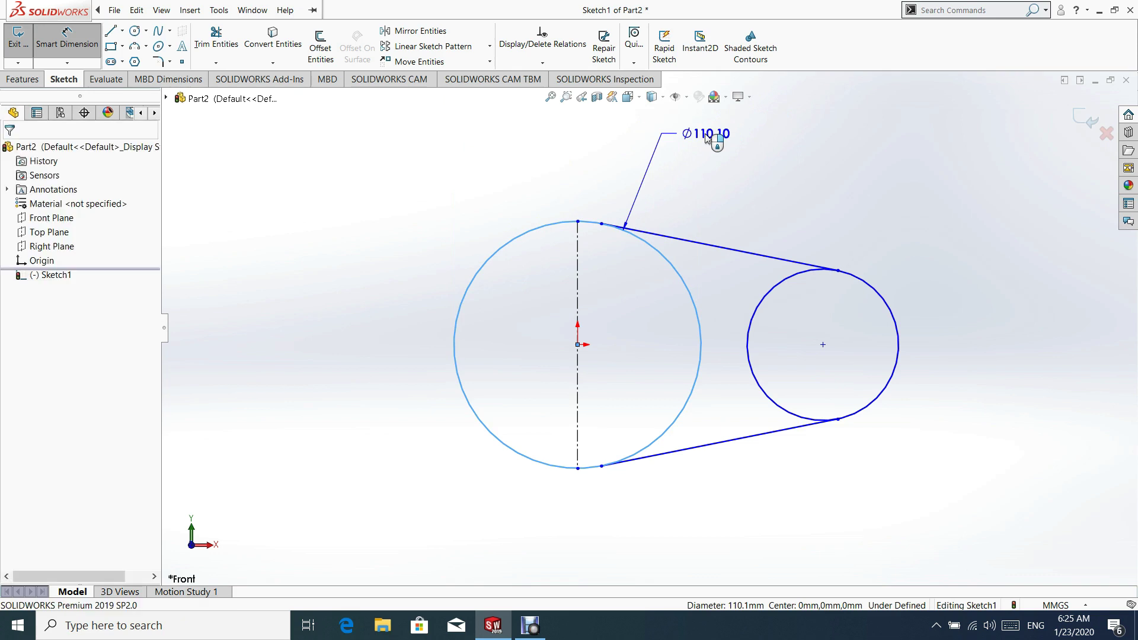
{"action": "type", "text": "50"}
{"action": "key", "text": "Return"}
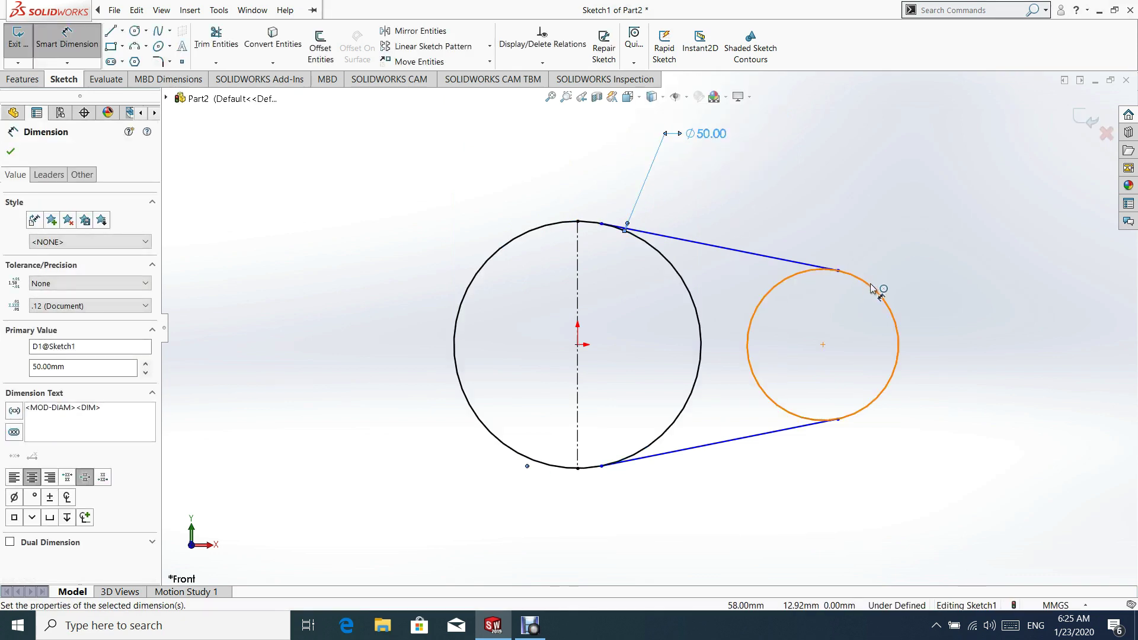
- Dimension the small circle with a 25 mm diameter and finish dimensioning
{"action": "left_click", "coordinate": [891, 301]}
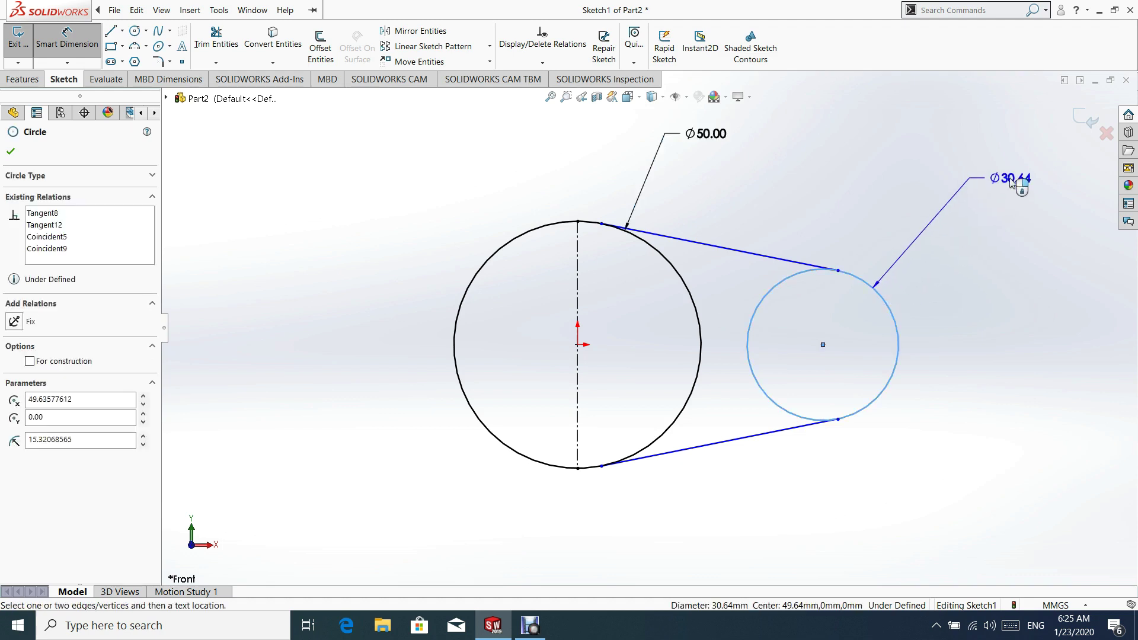
{"action": "left_click", "coordinate": [1010, 182]}
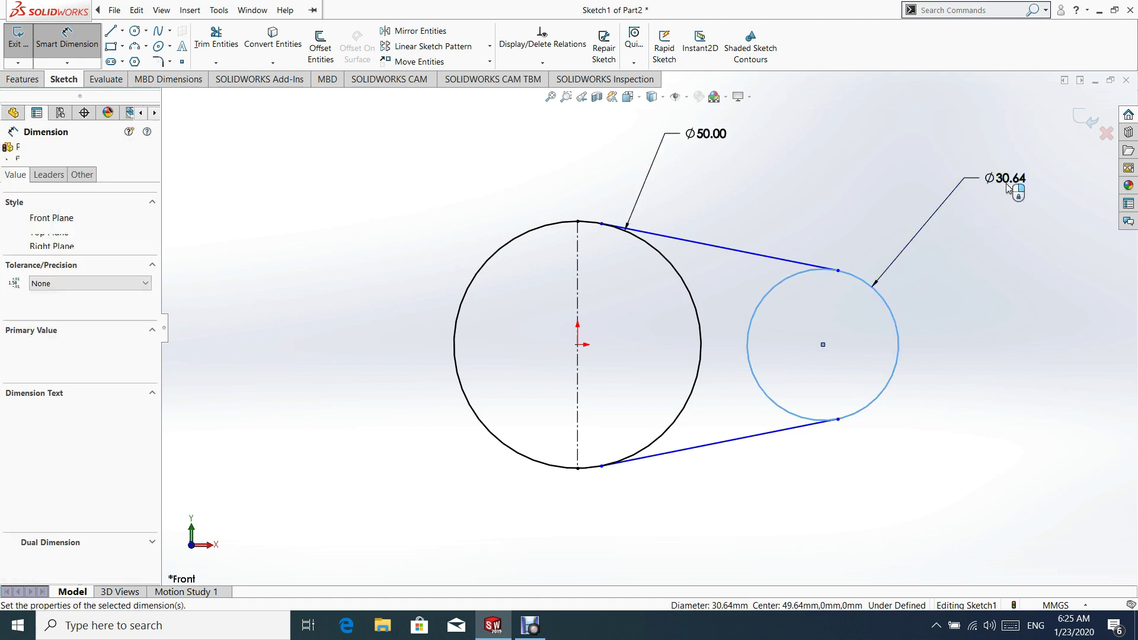
{"action": "key", "text": "Return"}
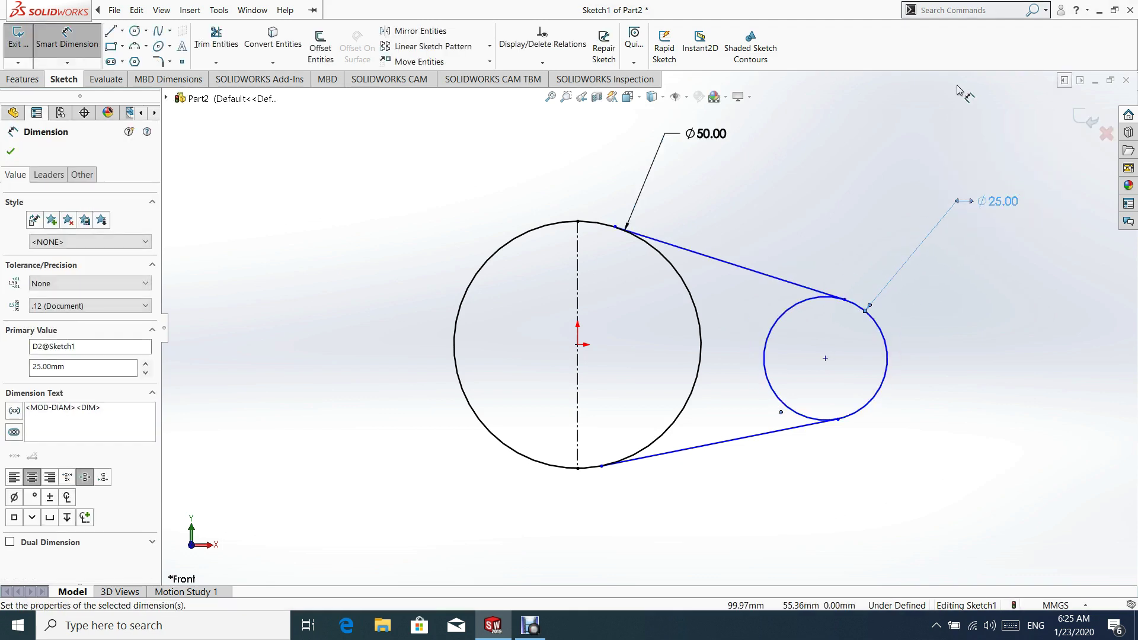
{"action": "left_click", "coordinate": [12, 151]}
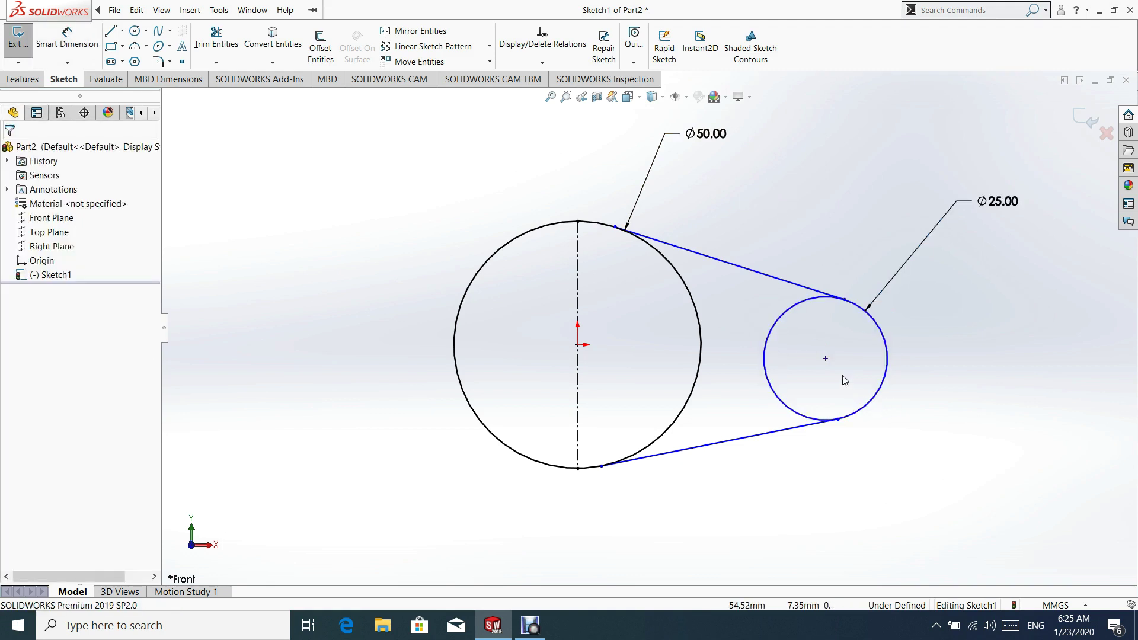
- Add a horizontal relation between the small circle's centre and the large circle's centre at the origin
{"action": "left_click", "coordinate": [825, 359]}
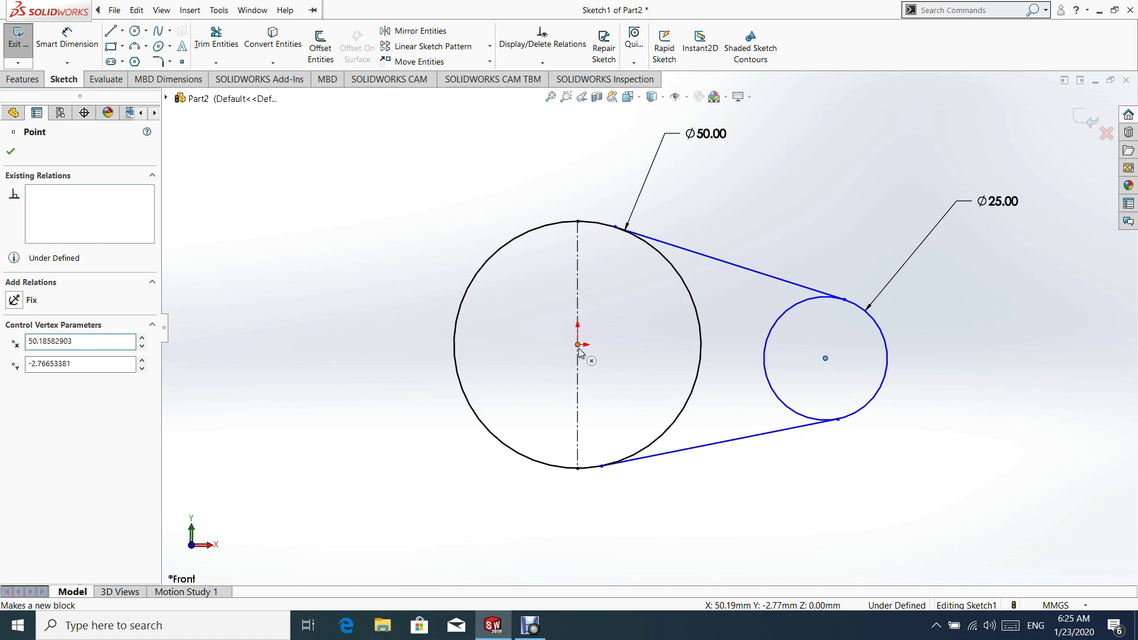
{"action": "left_click", "coordinate": [579, 345], "text": "ctrl"}
{"action": "left_click", "coordinate": [613, 295]}
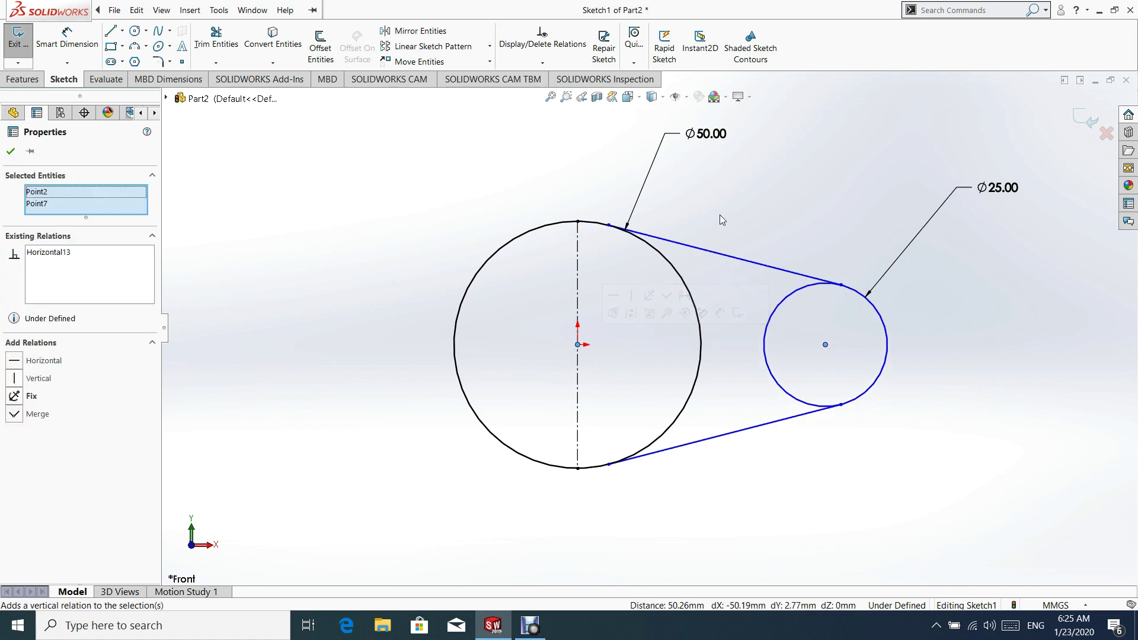
{"action": "left_click", "coordinate": [824, 226]}
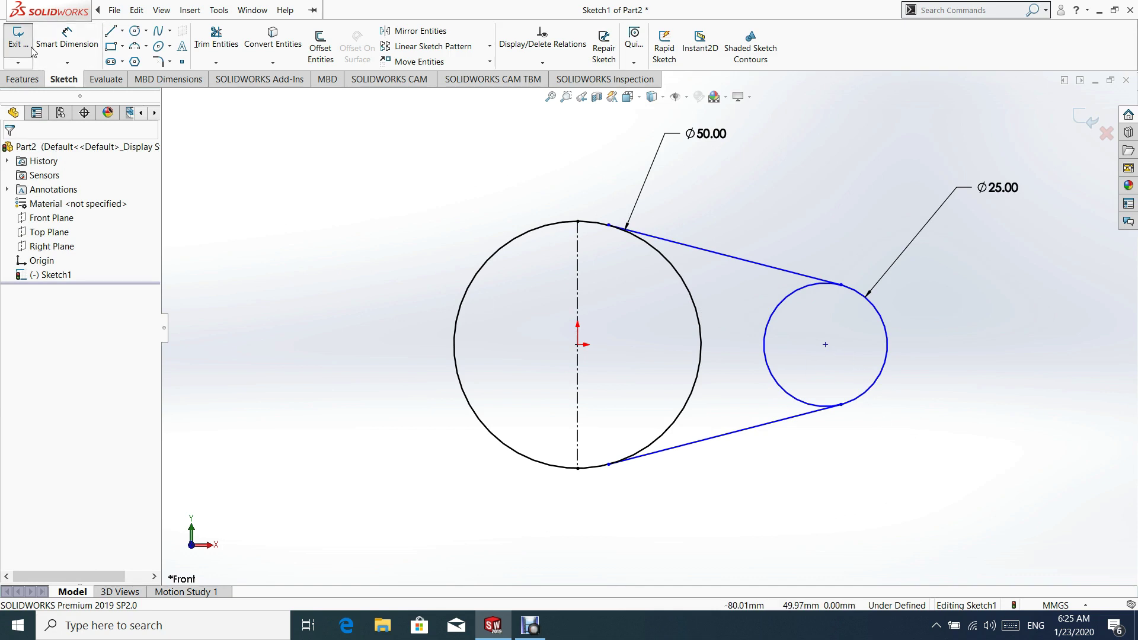
- Dimension the horizontal distance between the two circle centres as 35 mm, placing the dimension below the circles
{"action": "left_click", "coordinate": [67, 38]}
{"action": "left_click", "coordinate": [578, 346]}
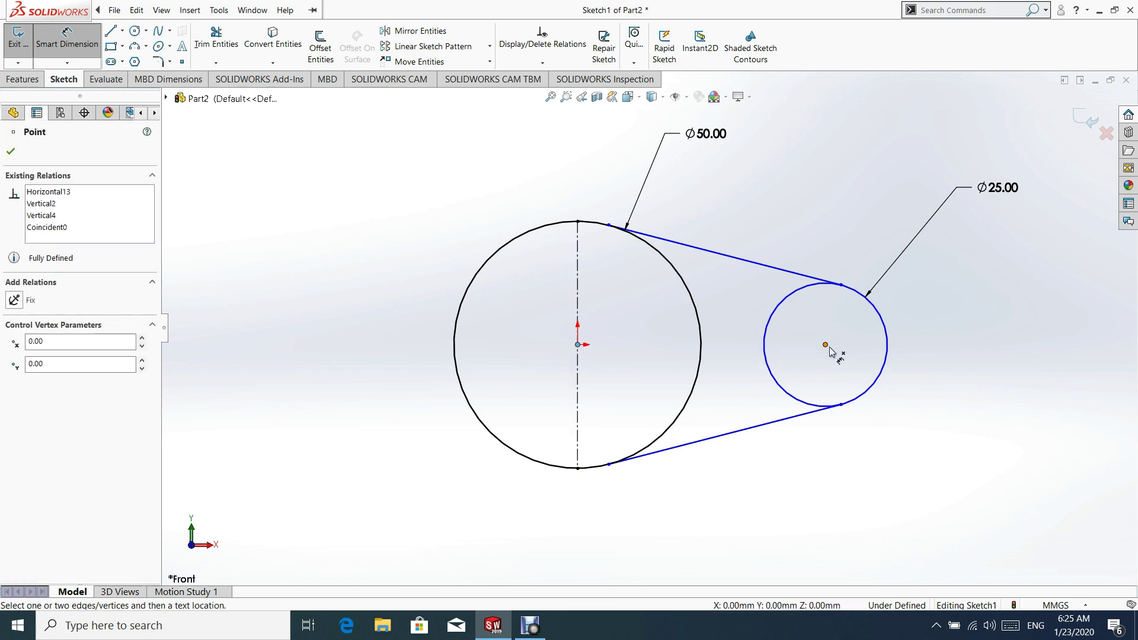
{"action": "left_click", "coordinate": [826, 345]}
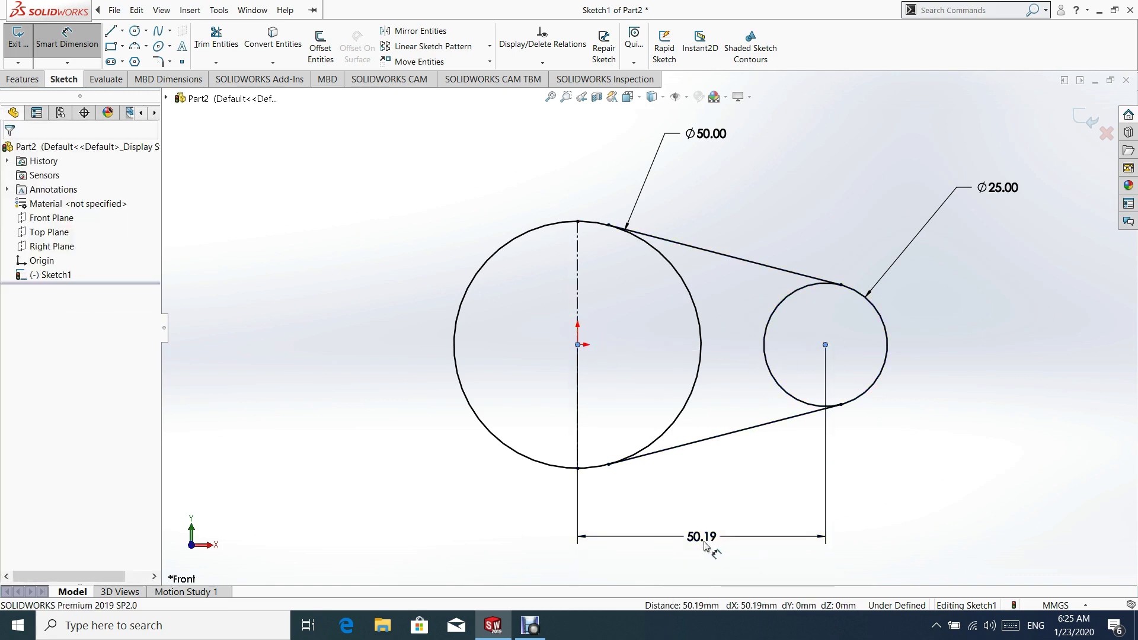
{"action": "left_click", "coordinate": [707, 542]}
{"action": "type", "text": "35"}
{"action": "key", "text": "Return"}
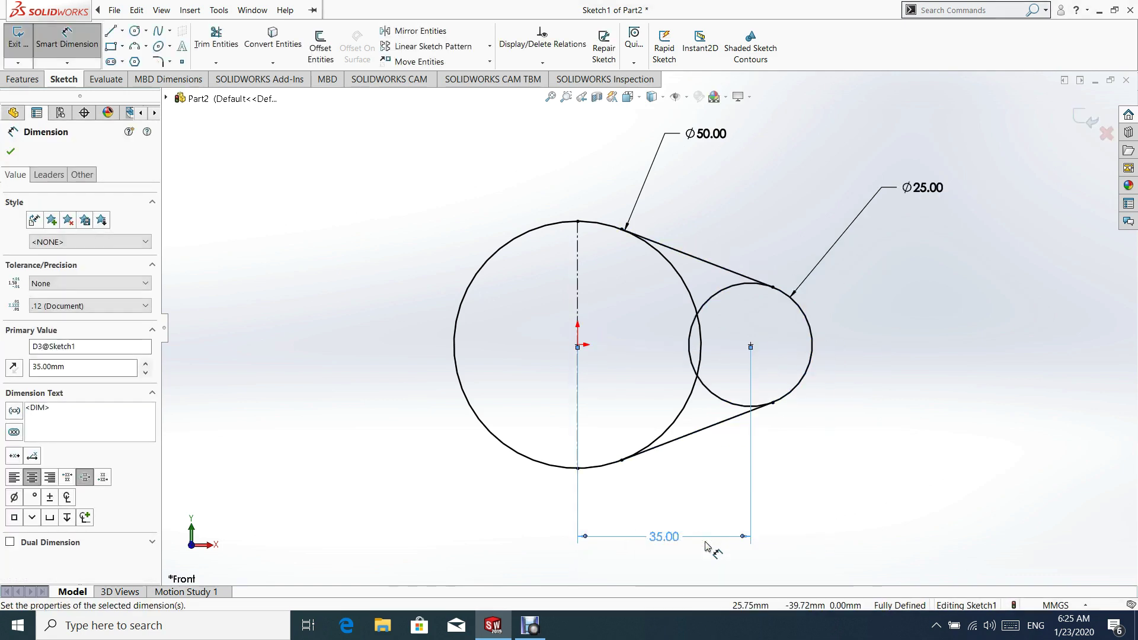
- Trim the large circle's half left of the centreline and the parts of both circles inside the tangent lines
{"action": "left_click", "coordinate": [11, 152]}
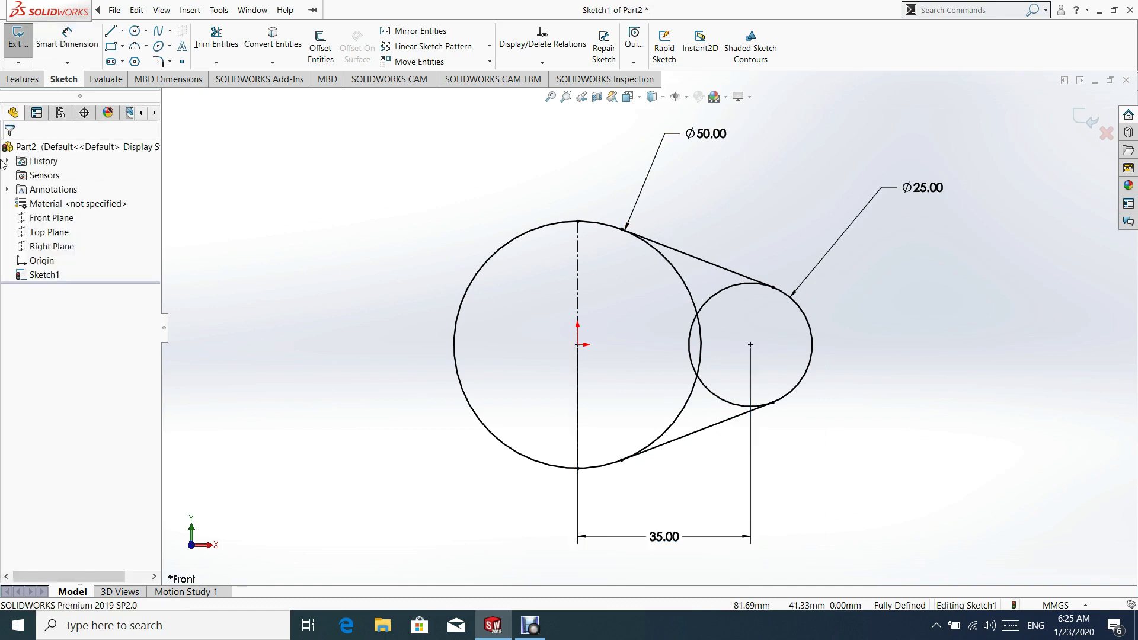
{"action": "left_click", "coordinate": [216, 38]}
{"action": "left_click_drag", "start_coordinate": [518, 203], "coordinate": [528, 320]}
{"action": "left_click_drag", "start_coordinate": [746, 301], "coordinate": [656, 315]}
{"action": "left_click_drag", "start_coordinate": [695, 396], "coordinate": [719, 374]}
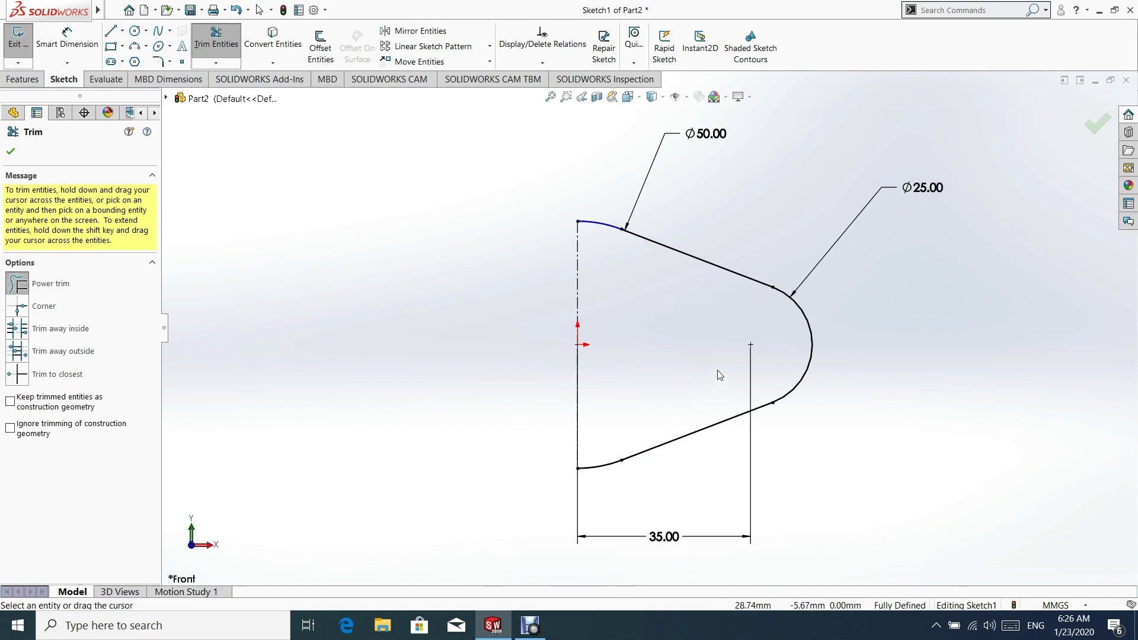
{"action": "left_click", "coordinate": [11, 152]}
- Mirror the trimmed half profile about the vertical centreline and exit the sketch
{"action": "scroll", "coordinate": [627, 272], "scroll_direction": "up", "scroll_amount": 1}
{"action": "mouse_move", "coordinate": [931, 144]}
{"action": "left_mouse_down"}
{"action": "mouse_move", "coordinate": [508, 394]}
{"action": "mouse_move", "coordinate": [464, 551]}
{"action": "left_mouse_up"}
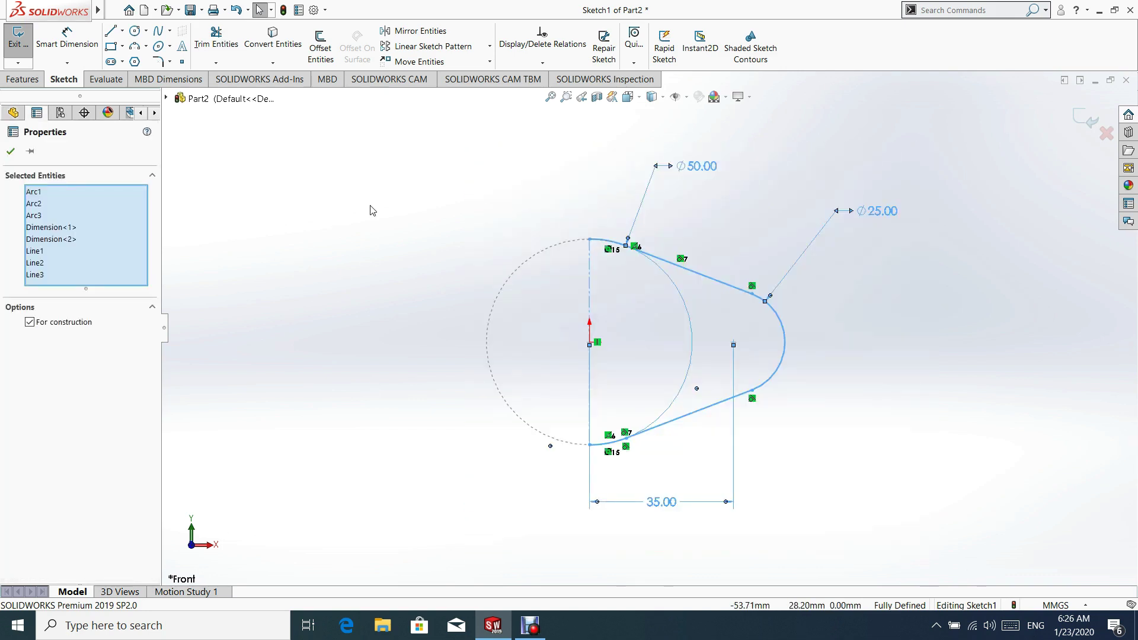
{"action": "left_click", "coordinate": [412, 33]}
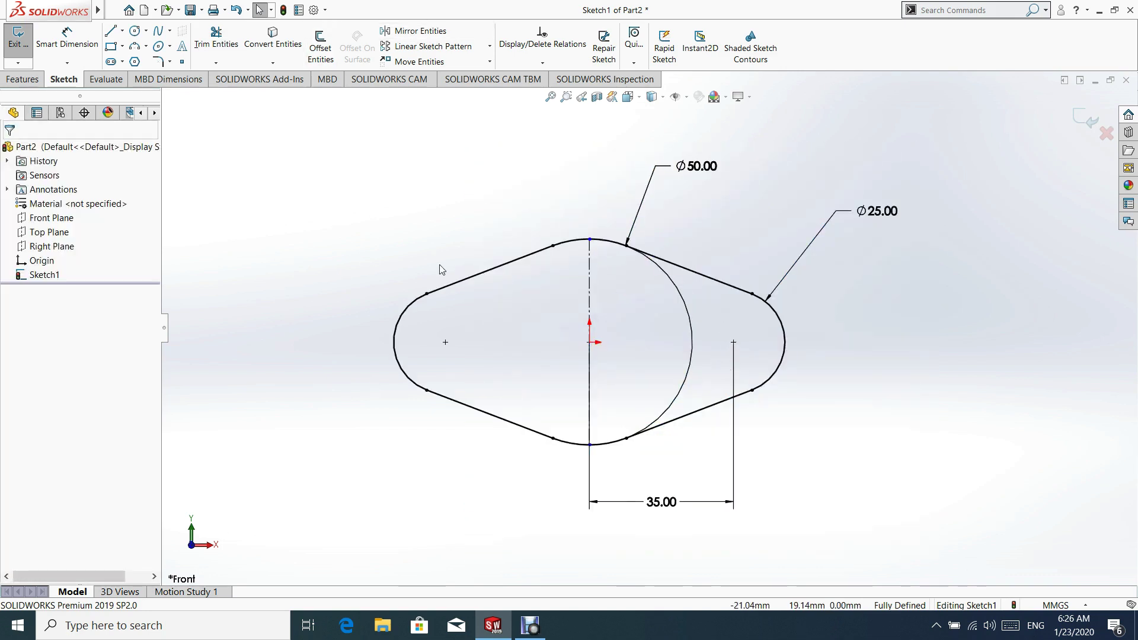
{"action": "scroll", "coordinate": [441, 312], "scroll_direction": "down", "scroll_amount": 1}
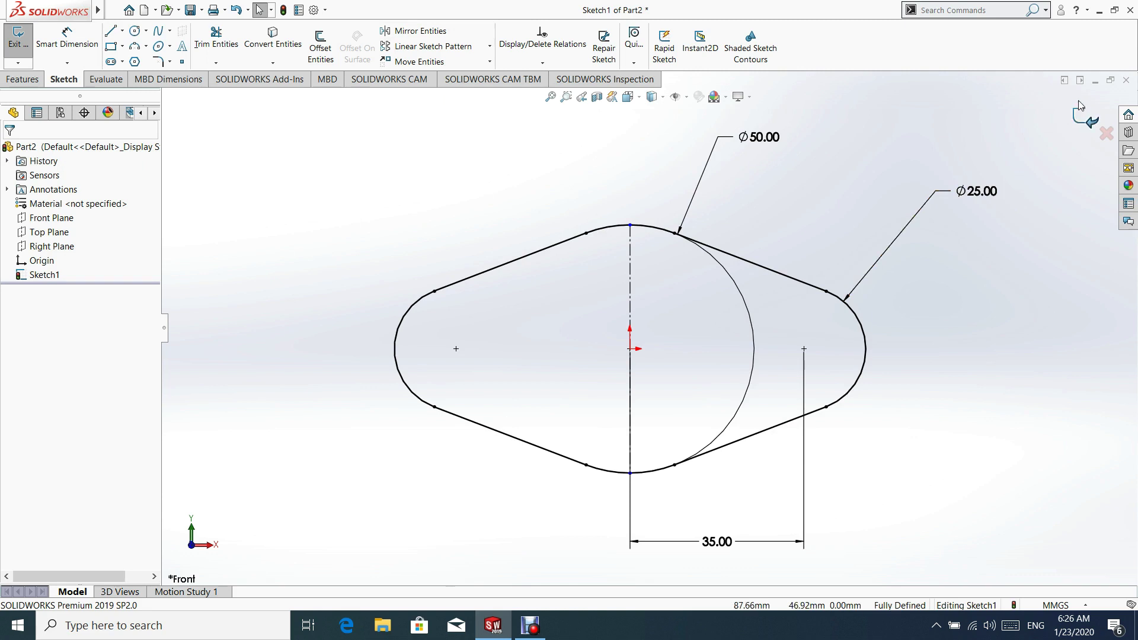
{"action": "left_click", "coordinate": [1074, 117]}
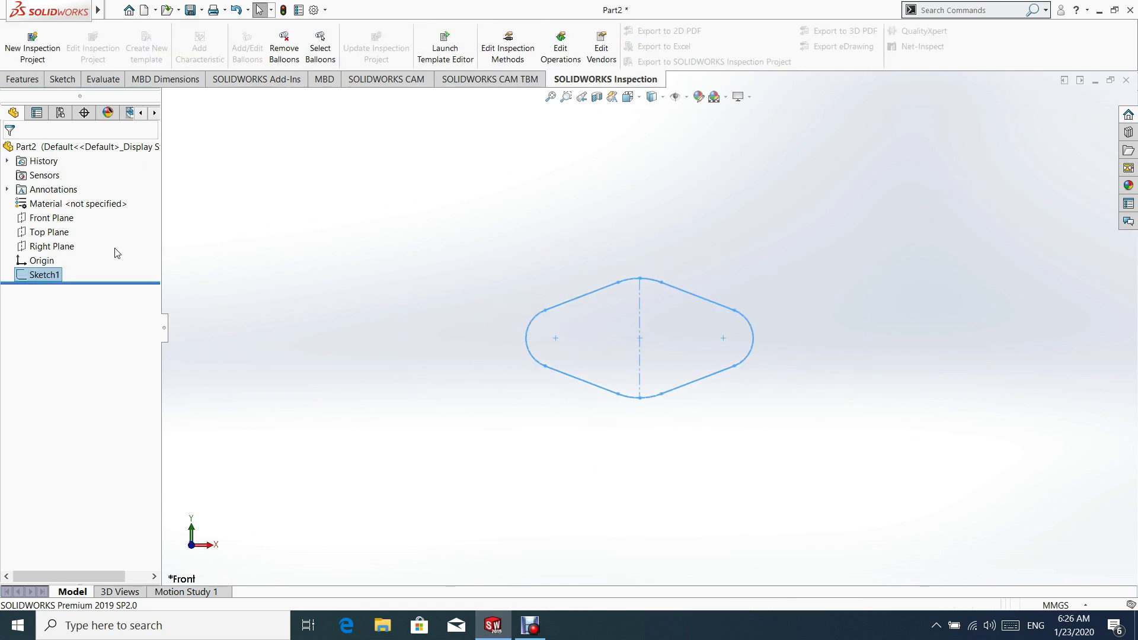
- Extrude the closed profile as a blind boss with a depth of 8 mm
{"action": "left_click", "coordinate": [24, 79]}
{"action": "left_click", "coordinate": [25, 48]}
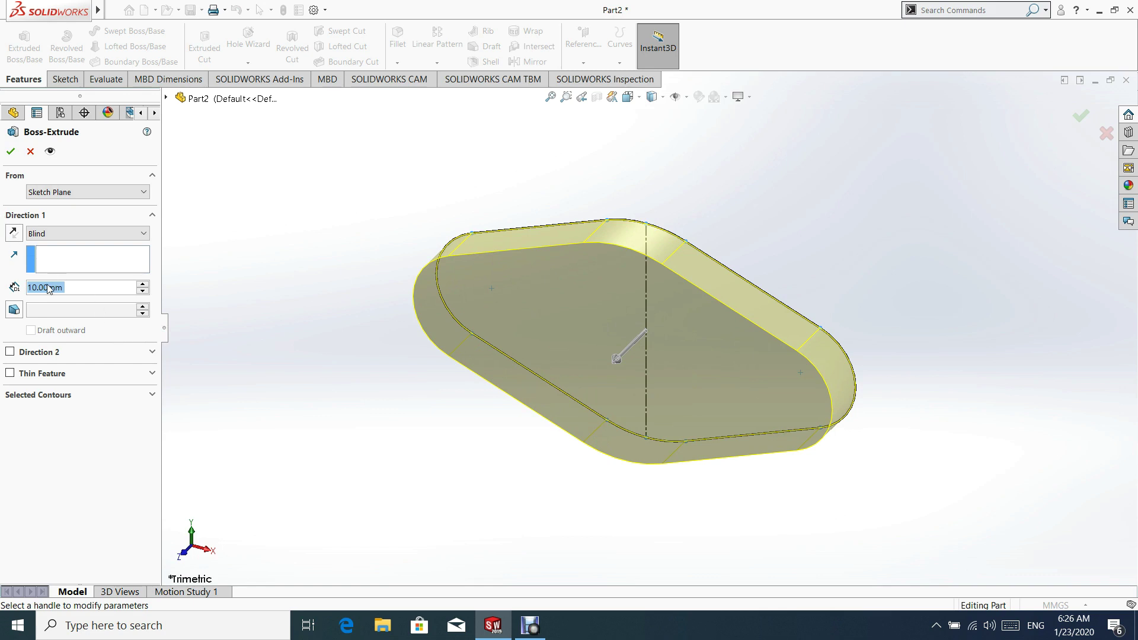
{"action": "type", "text": "8"}
{"action": "key", "text": "Return"}
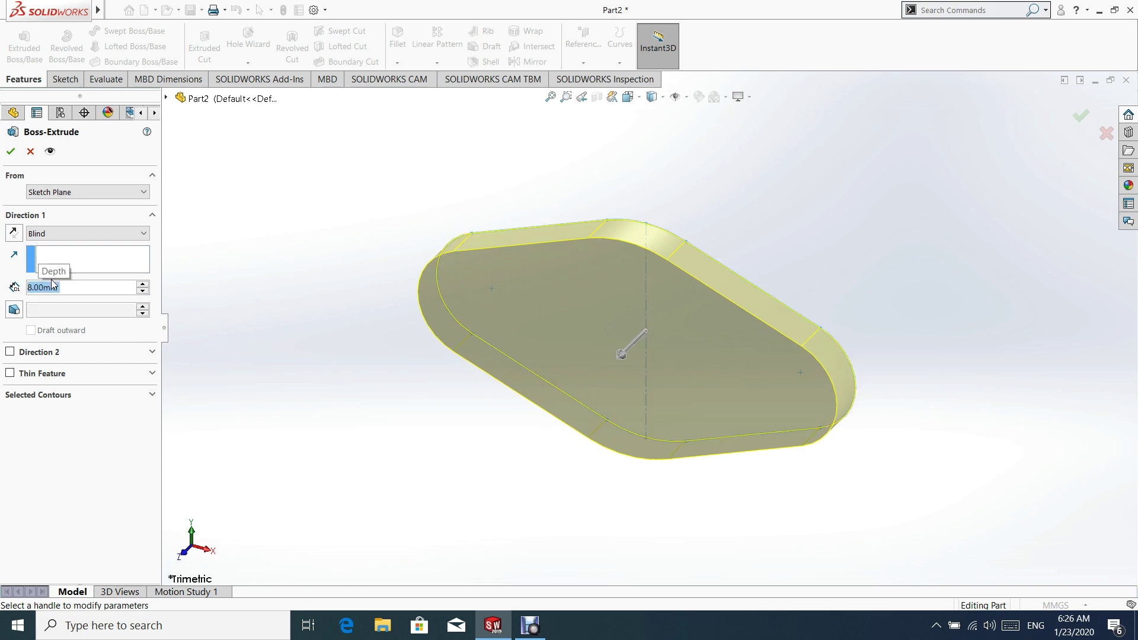
{"action": "left_click", "coordinate": [11, 151]}
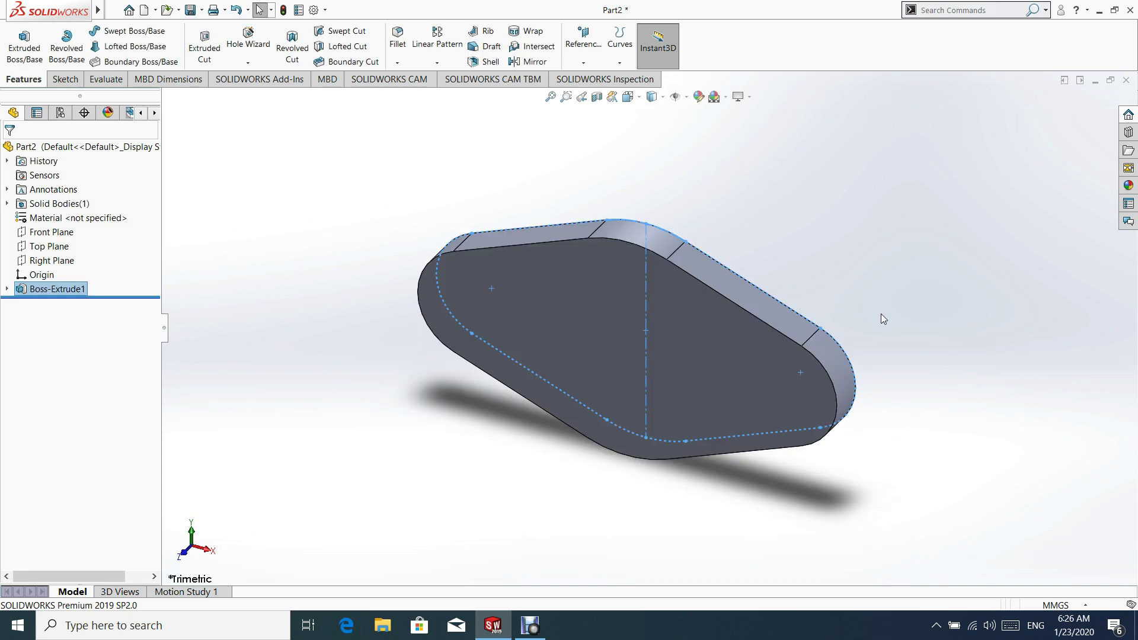
- Start a new sketch on the Top Plane and orient the view square to that plane
{"action": "scroll", "coordinate": [616, 357], "scroll_direction": "up", "scroll_amount": 3}
{"action": "middle_click_drag", "start_coordinate": [573, 291], "coordinate": [748, 423]}
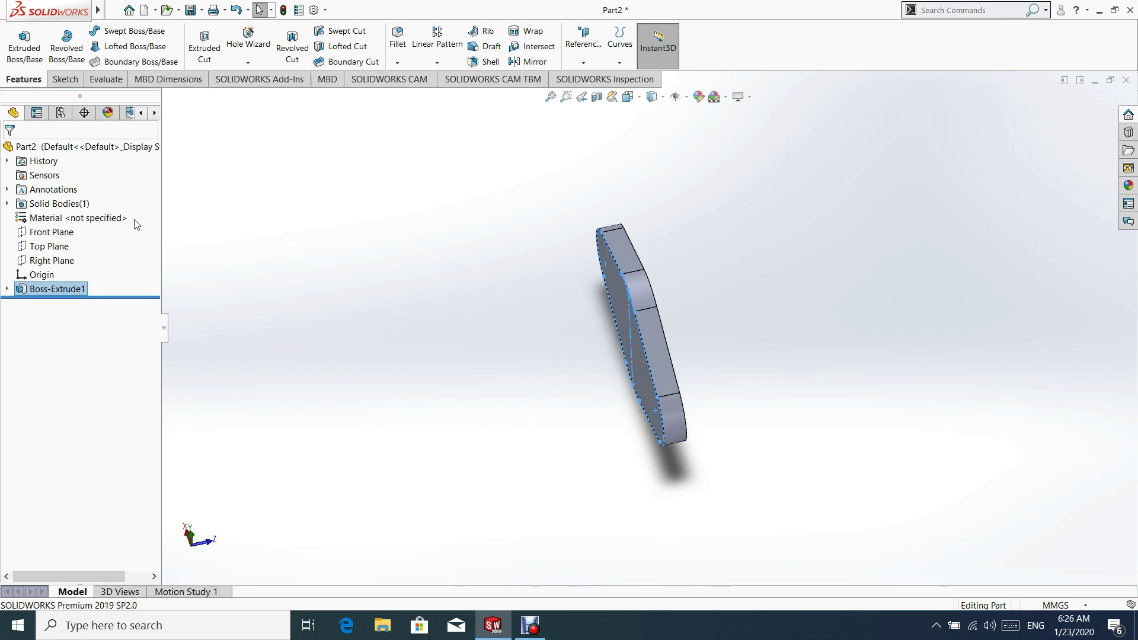
{"action": "left_click", "coordinate": [44, 247]}
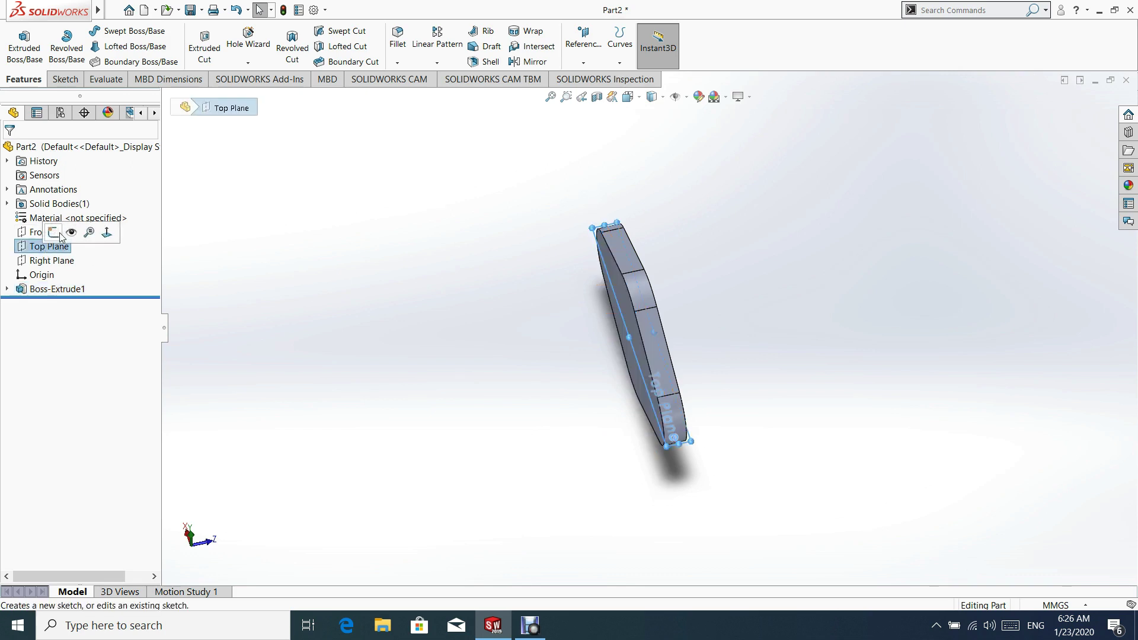
{"action": "left_click", "coordinate": [89, 232]}
{"action": "left_click", "coordinate": [633, 97]}
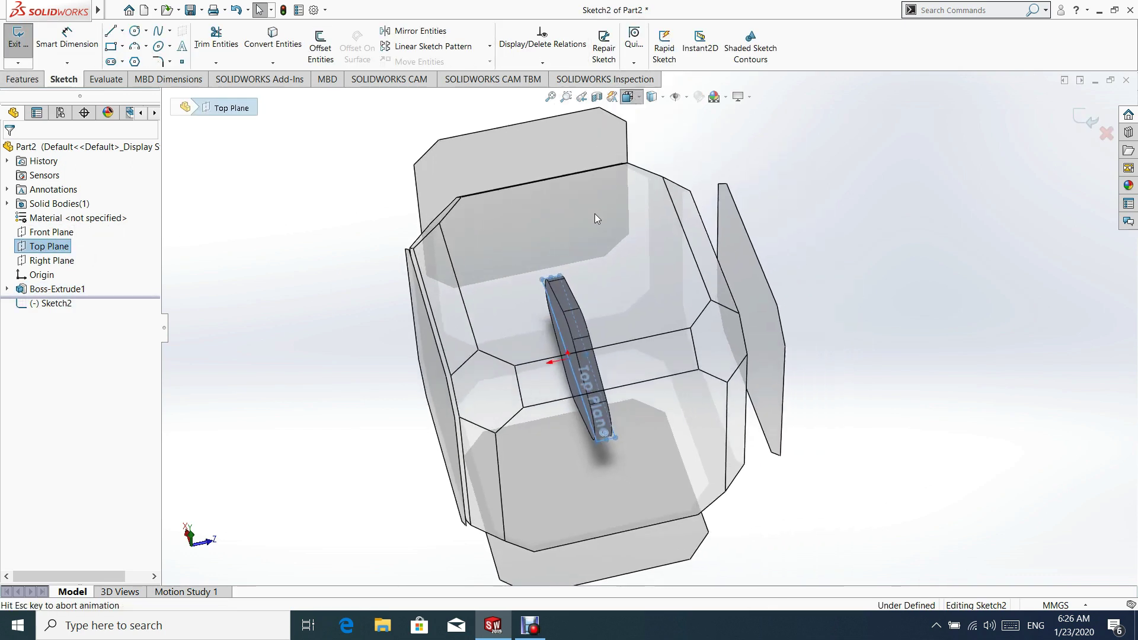
{"action": "left_click", "coordinate": [471, 352]}
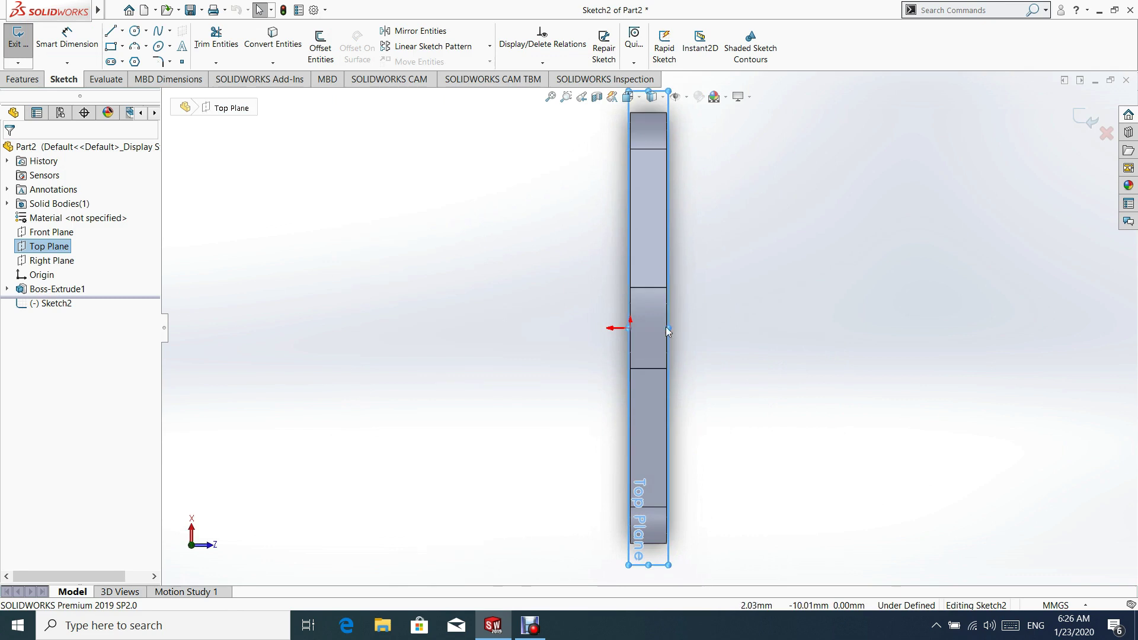
{"action": "scroll", "coordinate": [655, 310], "scroll_direction": "up", "scroll_amount": 1}
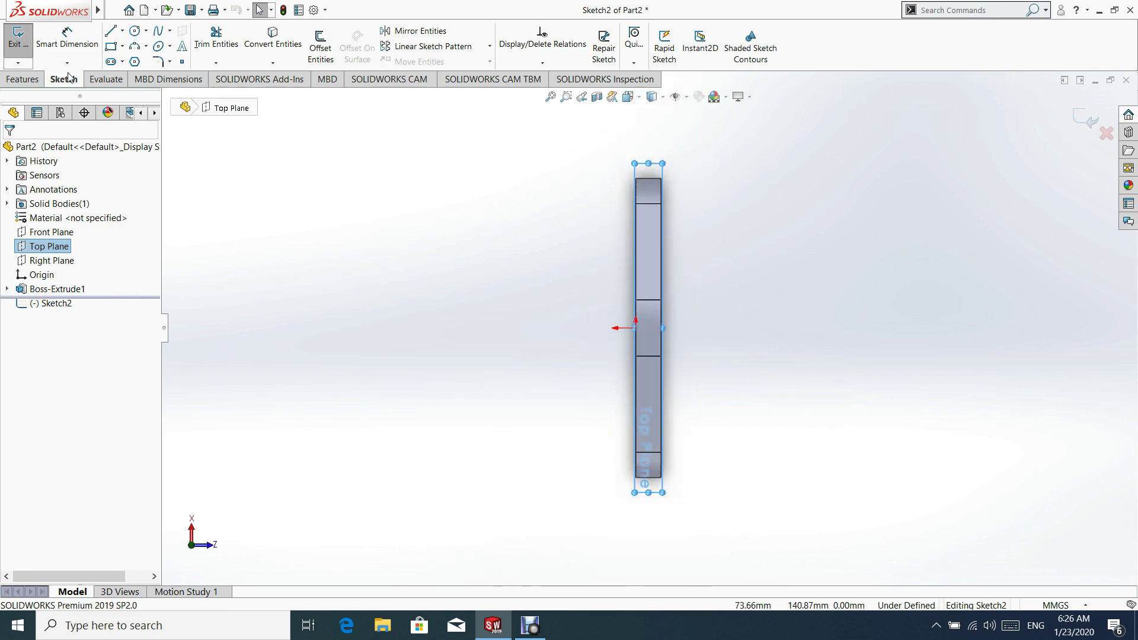
- Sketch two corner rectangles: one about 39 by 50 mm beside the plate, another about 41 mm wide, lower and farther out
{"action": "left_click", "coordinate": [111, 46]}
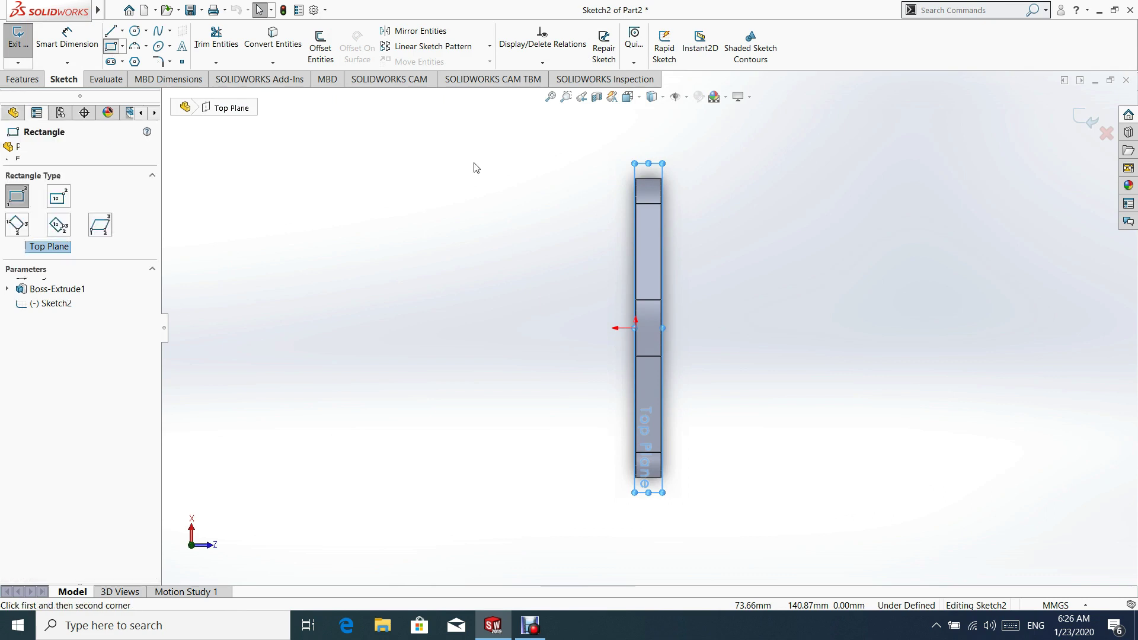
{"action": "left_click", "coordinate": [620, 226]}
{"action": "left_click", "coordinate": [496, 386]}
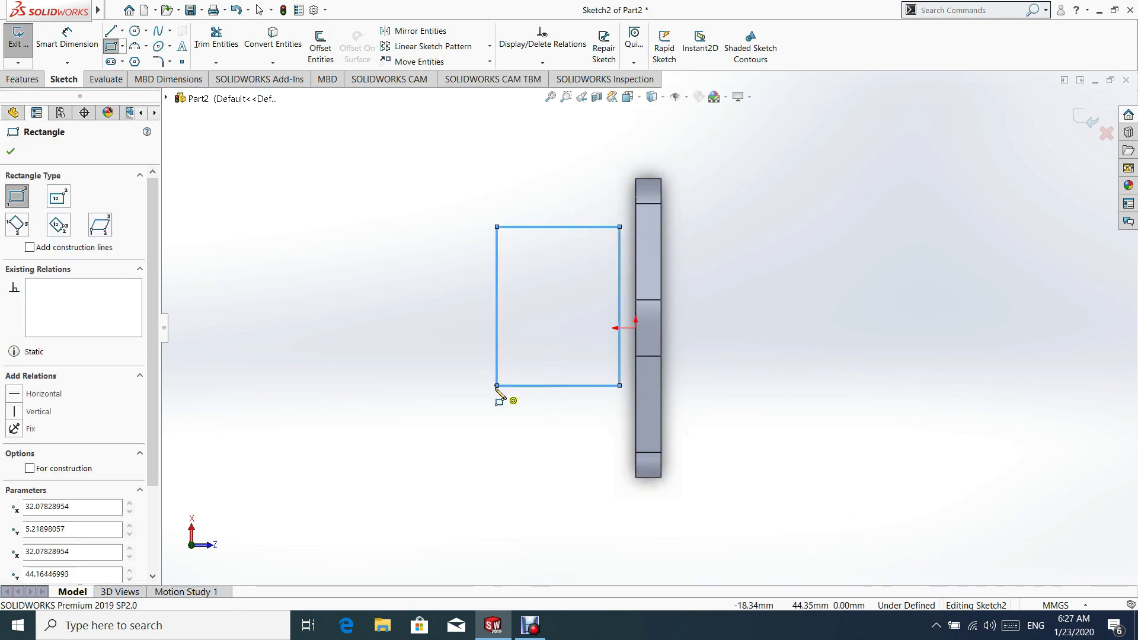
{"action": "left_click", "coordinate": [451, 456]}
{"action": "left_click", "coordinate": [321, 563]}
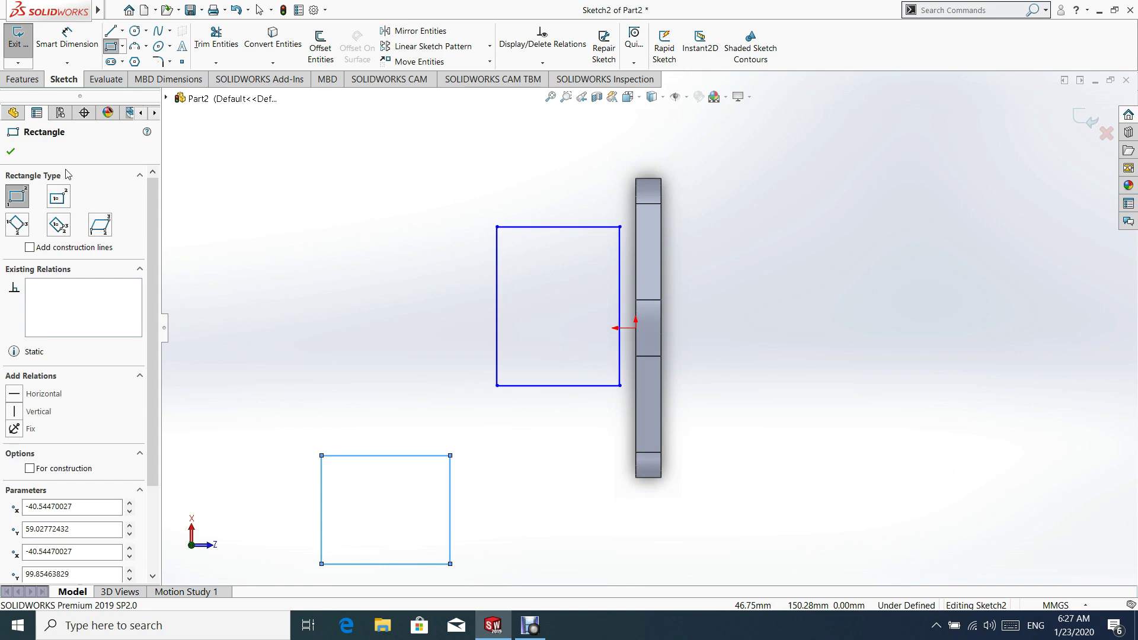
{"action": "left_click", "coordinate": [11, 151]}
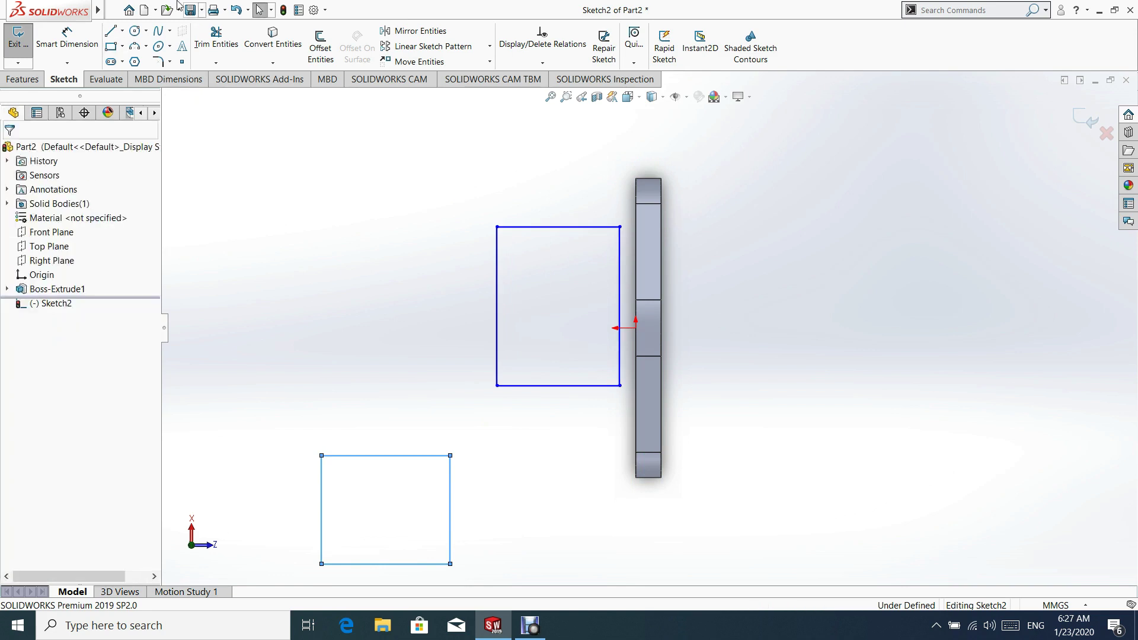
- Connect the rectangles' facing corners with two three-point arcs: an outer one of about 49 mm radius and a smaller inner one
{"action": "left_click", "coordinate": [136, 48]}
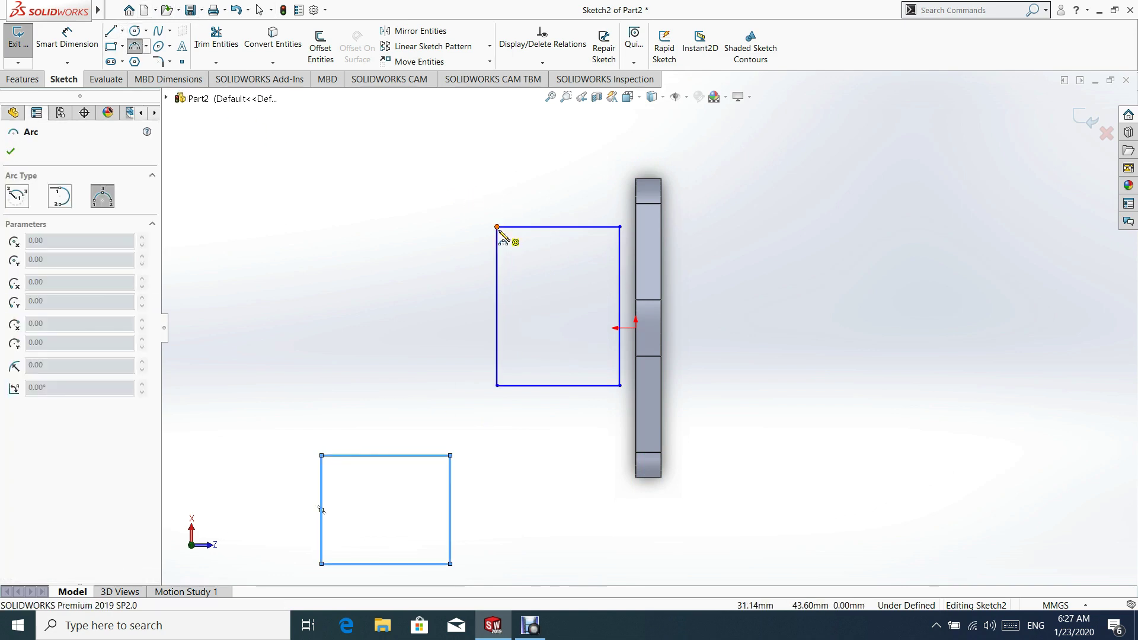
{"action": "left_click", "coordinate": [497, 226]}
{"action": "left_click", "coordinate": [321, 456]}
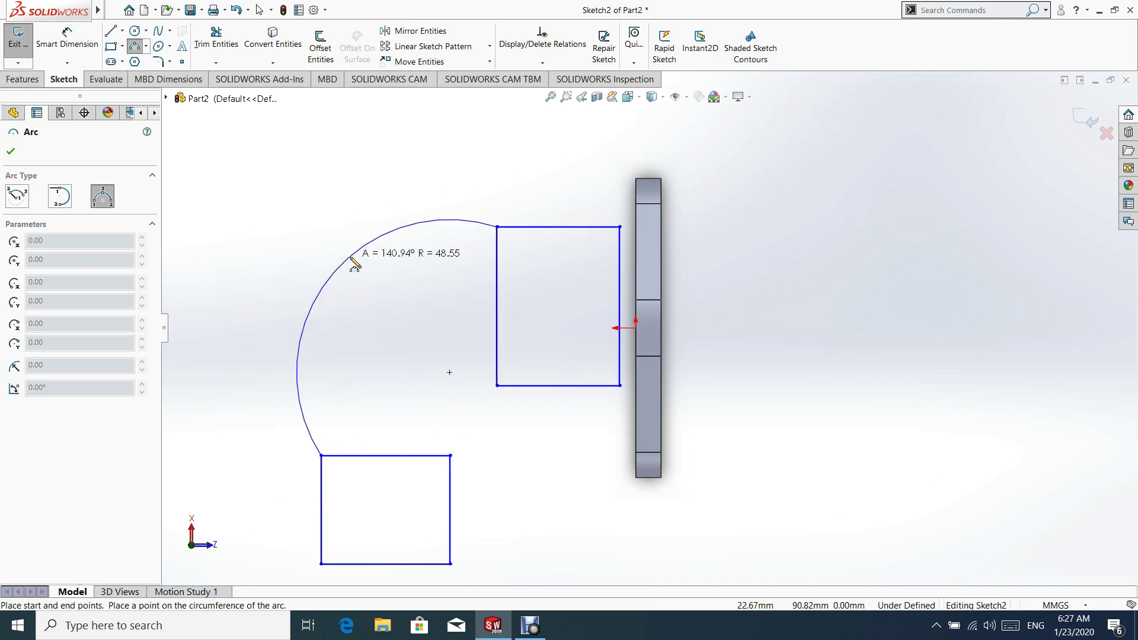
{"action": "left_click", "coordinate": [328, 279]}
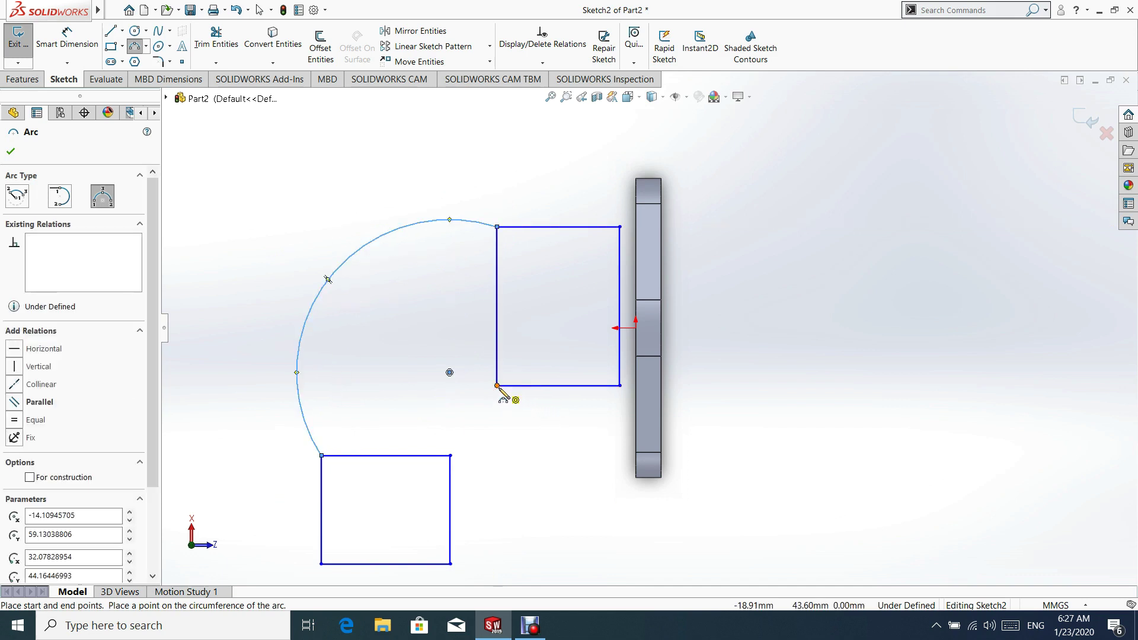
{"action": "left_click", "coordinate": [451, 455]}
{"action": "left_click", "coordinate": [496, 385]}
{"action": "left_click", "coordinate": [417, 384]}
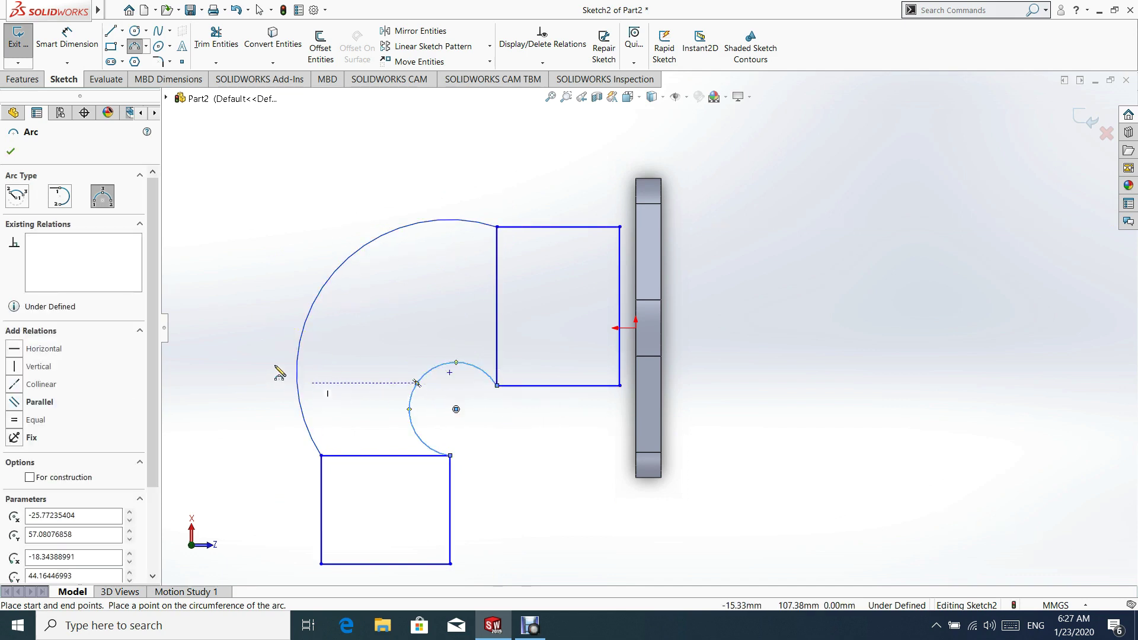
{"action": "left_click", "coordinate": [10, 153]}
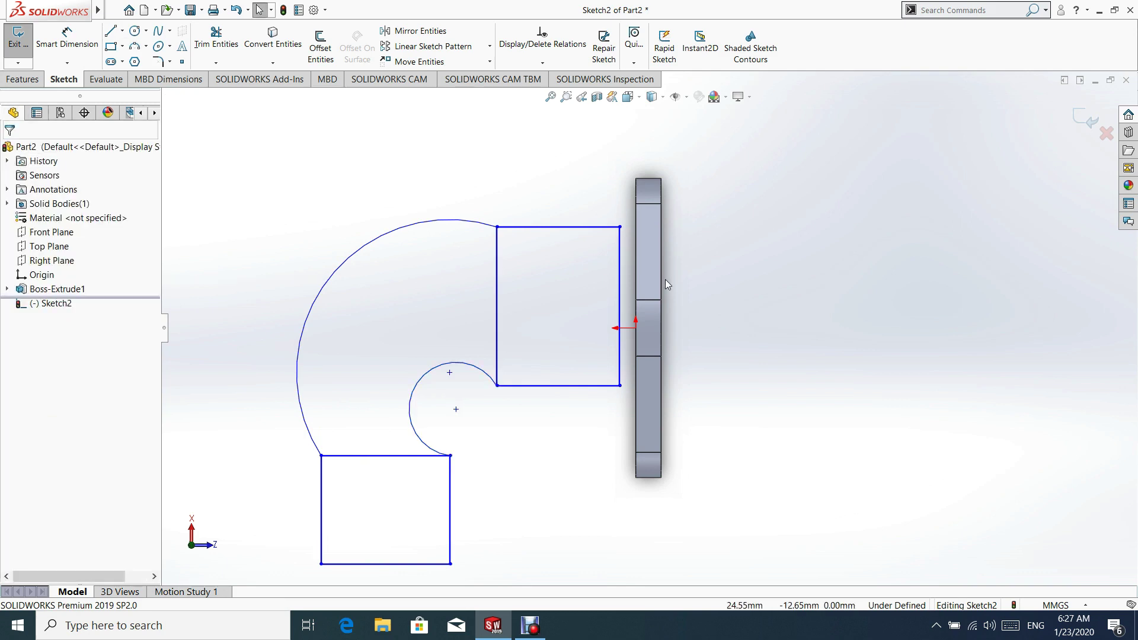
- Trim the two rectangle edges between the arc ends to leave one continuous elbow outline
{"action": "scroll", "coordinate": [665, 280], "scroll_direction": "up", "scroll_amount": 2}
{"action": "scroll", "coordinate": [607, 272], "scroll_direction": "down", "scroll_amount": 2}
{"action": "left_click", "coordinate": [510, 249]}
{"action": "left_click", "coordinate": [217, 41]}
{"action": "left_click_drag", "start_coordinate": [580, 291], "coordinate": [505, 298]}
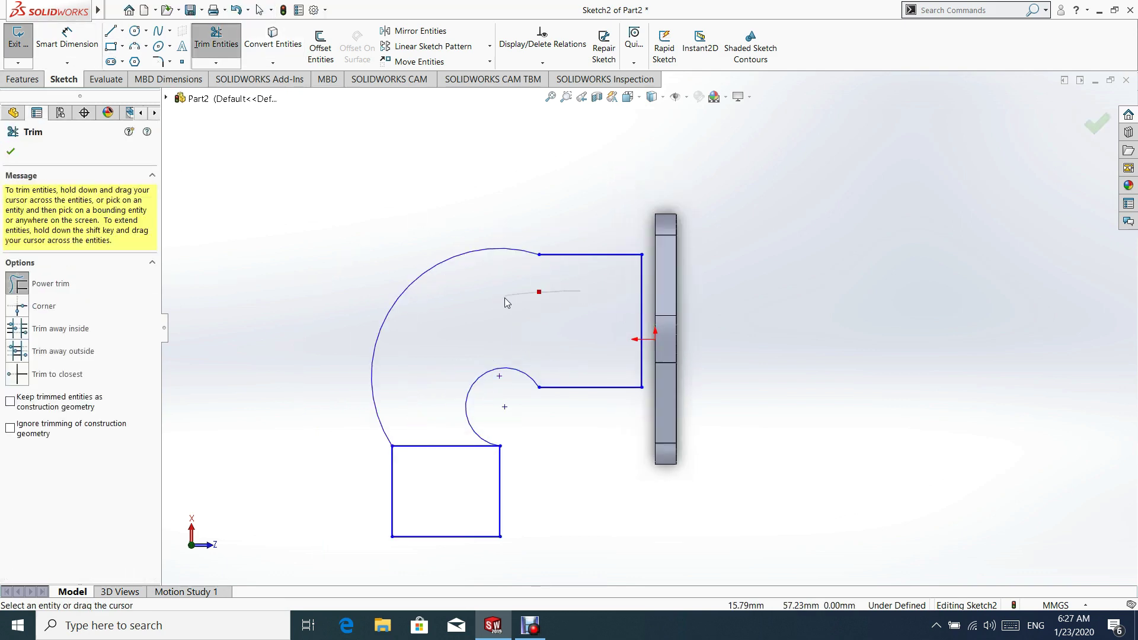
{"action": "left_click_drag", "start_coordinate": [471, 490], "coordinate": [379, 396]}
{"action": "left_click", "coordinate": [10, 150]}
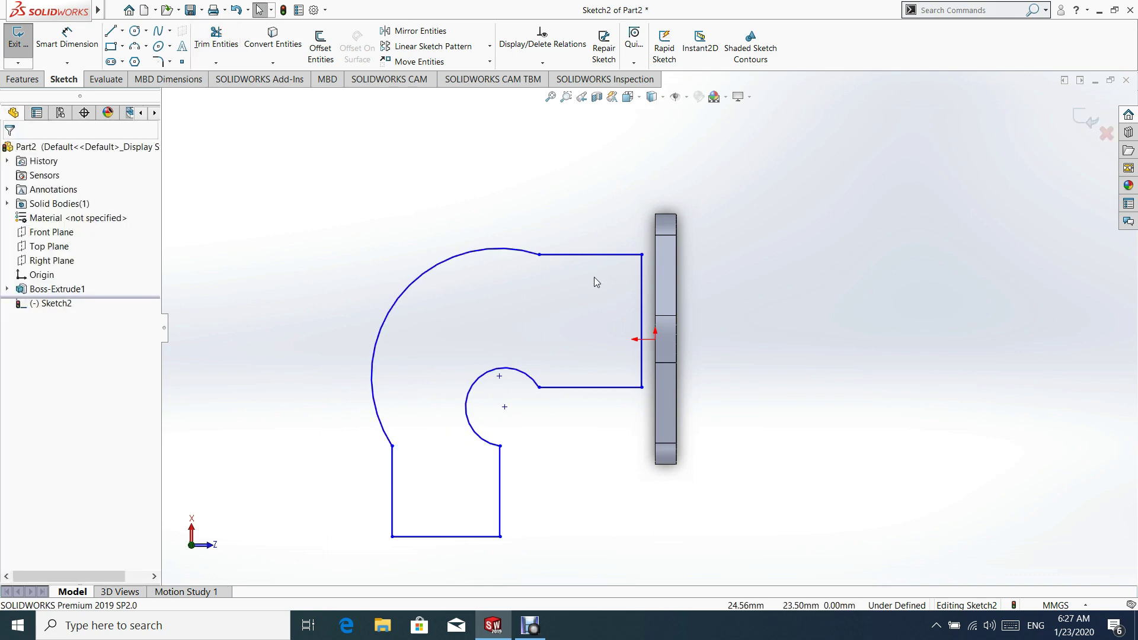
- Add tangent relations at the four junctions between the elbow's arcs and straight lines
{"action": "left_click", "coordinate": [539, 256]}
{"action": "left_click", "coordinate": [574, 210]}
{"action": "left_click", "coordinate": [540, 388]}
{"action": "left_click", "coordinate": [574, 342]}
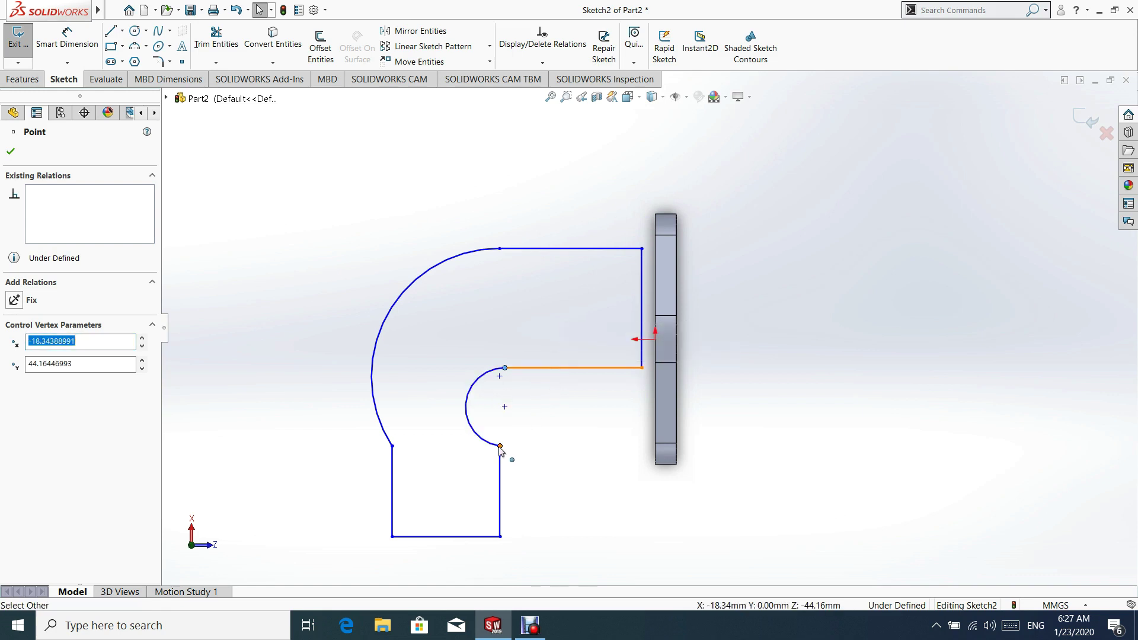
{"action": "left_click", "coordinate": [501, 447]}
{"action": "left_click", "coordinate": [538, 394]}
{"action": "left_click", "coordinate": [394, 448]}
{"action": "left_click", "coordinate": [422, 403]}
{"action": "left_click", "coordinate": [576, 452]}
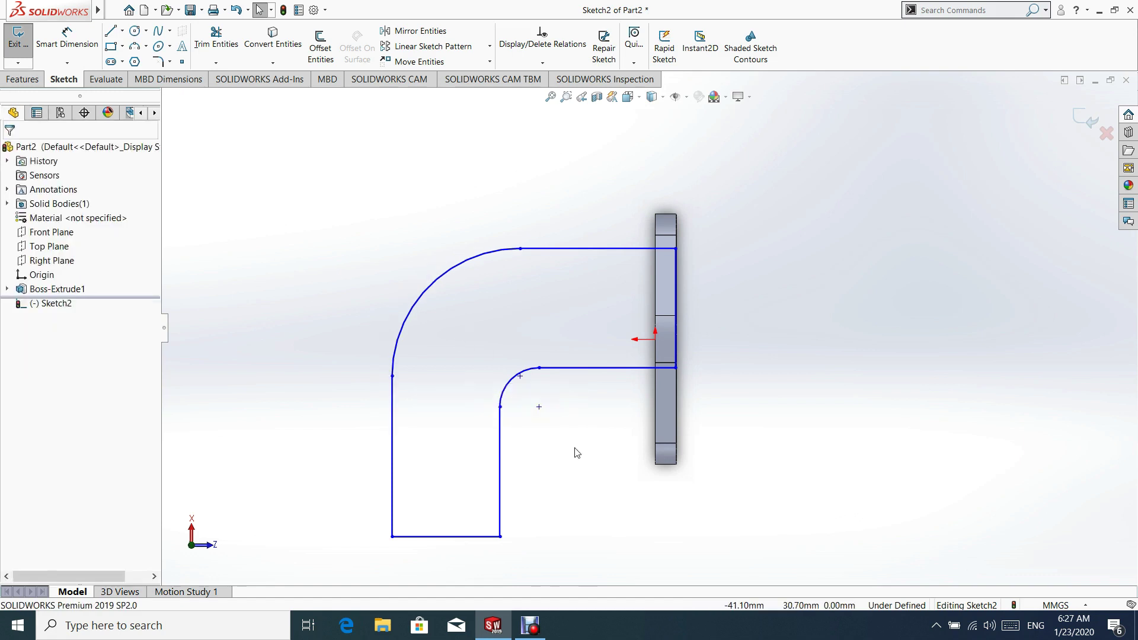
- Merge the centre points of the two elbow arcs and move the elbow's vertical end line clear of the plate
{"action": "left_click", "coordinate": [521, 376]}
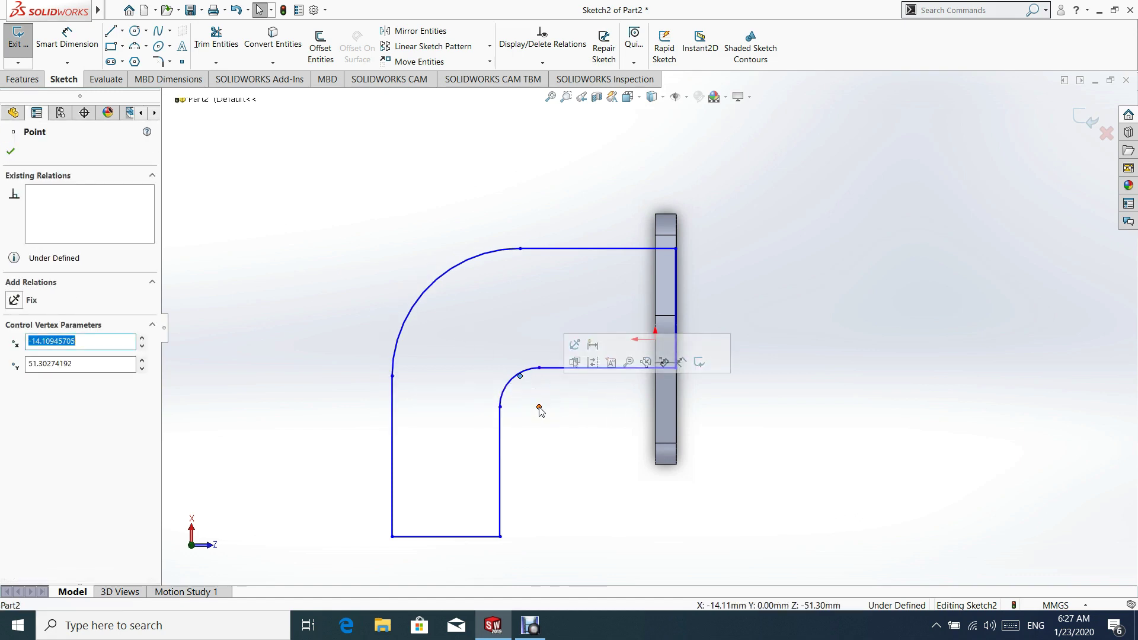
{"action": "left_click", "coordinate": [539, 407], "text": "ctrl"}
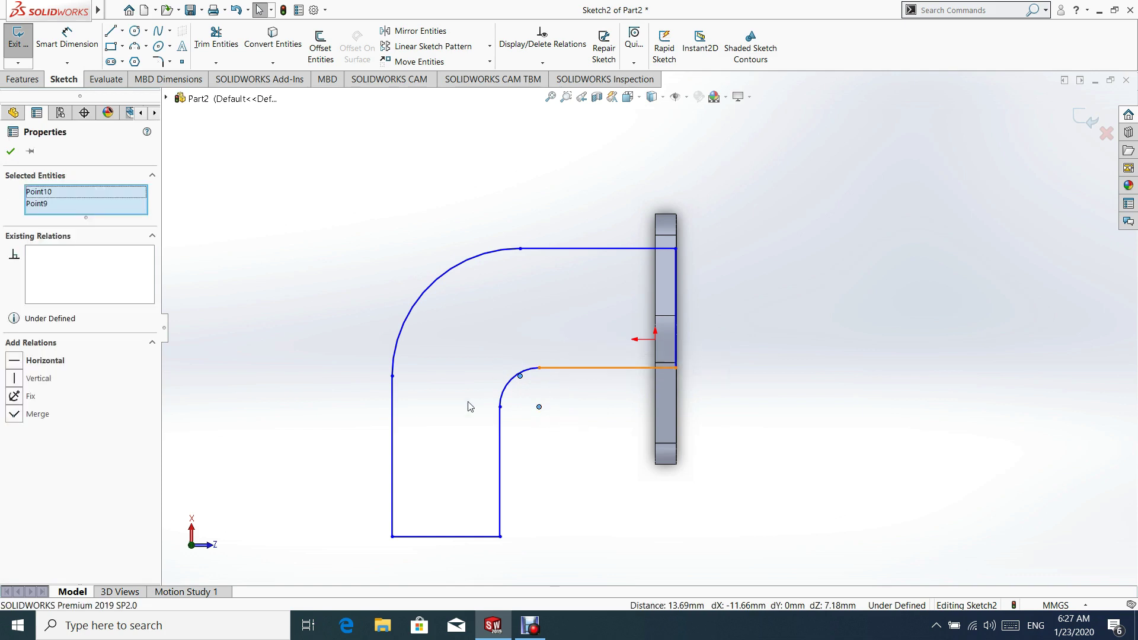
{"action": "left_click", "coordinate": [13, 415]}
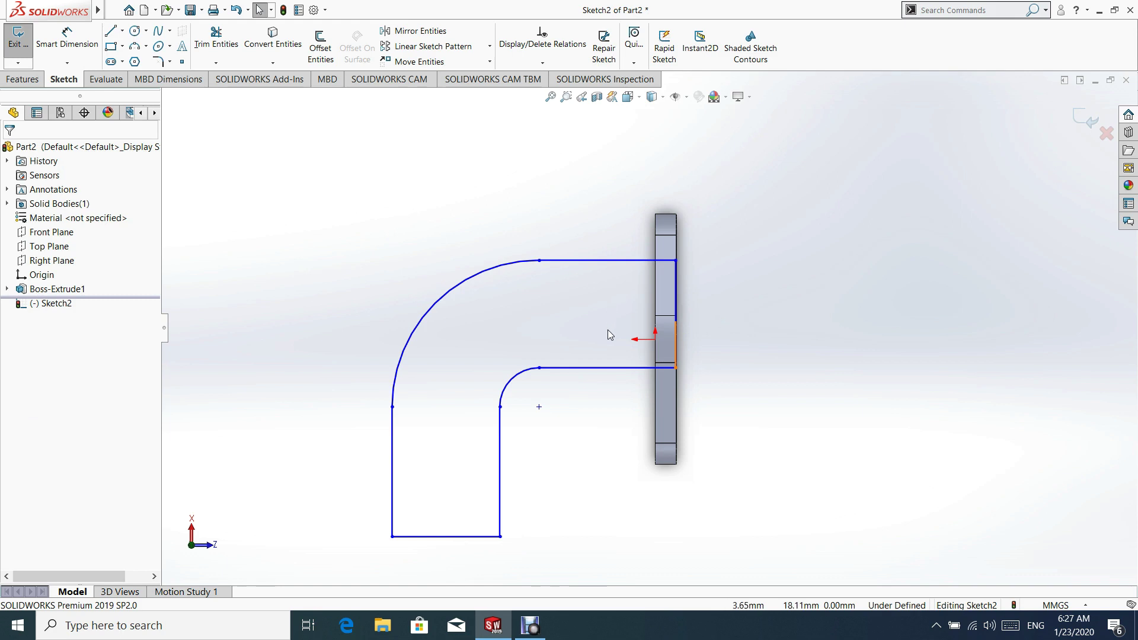
{"action": "mouse_move", "coordinate": [676, 289]}
{"action": "left_mouse_down"}
{"action": "mouse_move", "coordinate": [593, 283]}
{"action": "mouse_move", "coordinate": [582, 314]}
{"action": "left_mouse_up"}
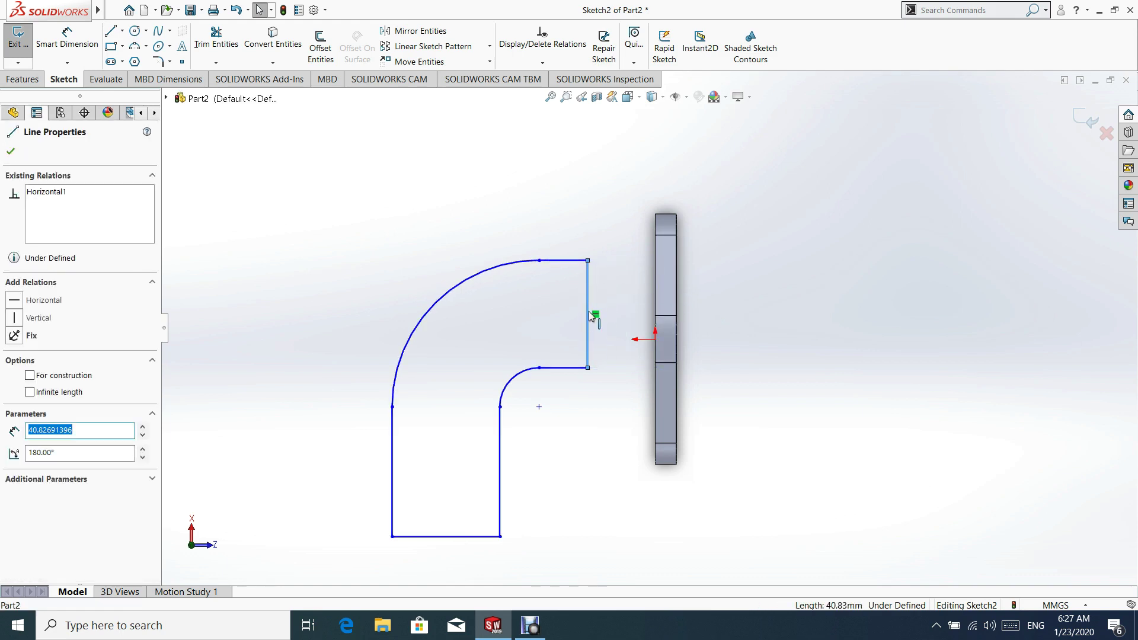
- Try a horizontal relation between the midpoint of the elbow's vertical end line and the origin, and undo it
{"action": "left_click", "coordinate": [589, 315]}
{"action": "left_click", "coordinate": [656, 340], "text": "ctrl"}
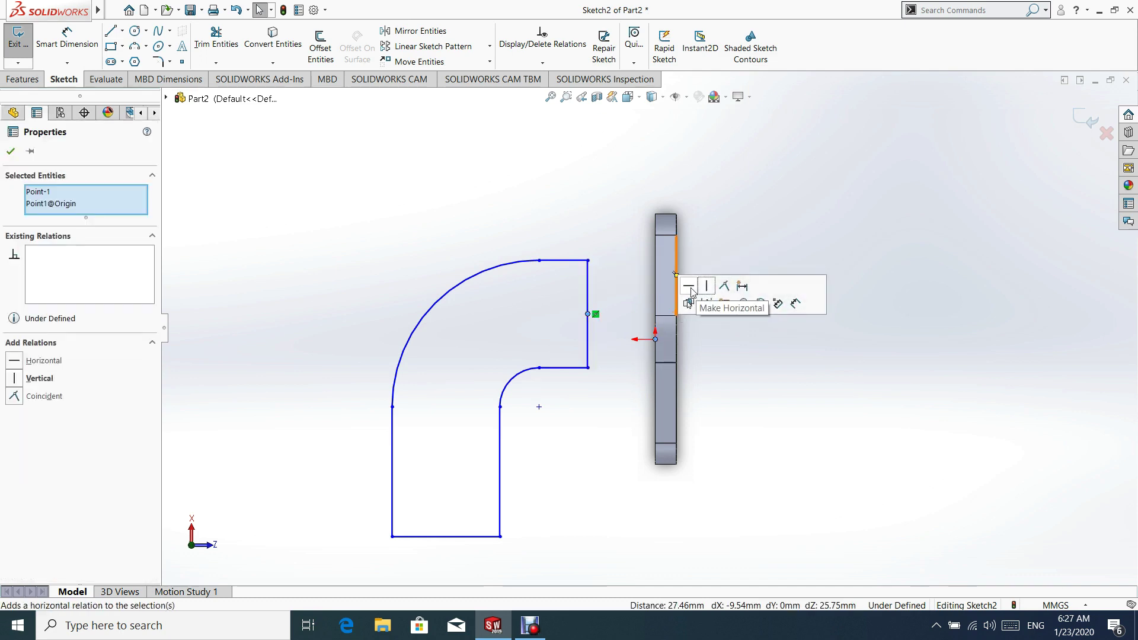
{"action": "left_click", "coordinate": [689, 287]}
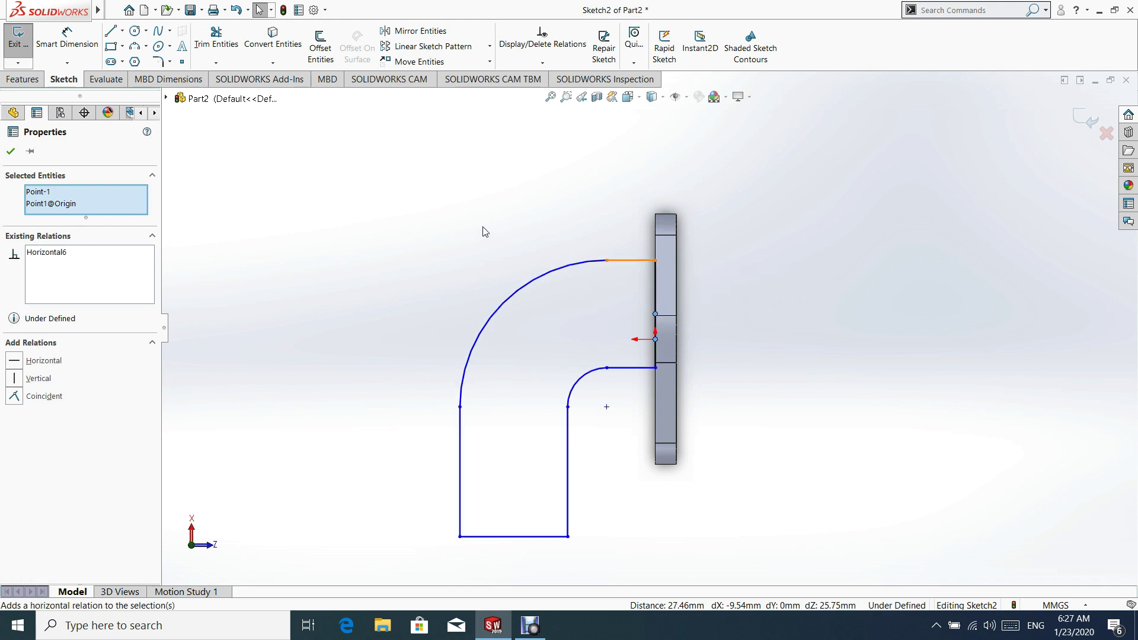
{"action": "key", "text": "ctrl+z"}
{"action": "left_click", "coordinate": [741, 297]}
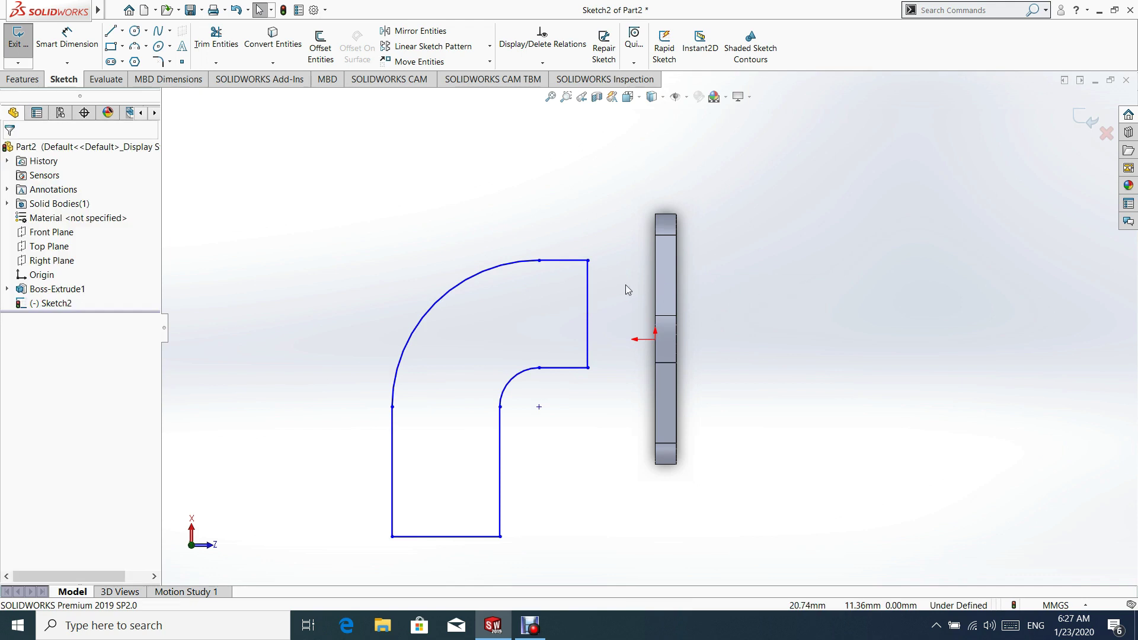
- Make the elbow outline's vertical end line collinear with the plate's adjacent face edge
{"action": "left_click", "coordinate": [588, 302]}
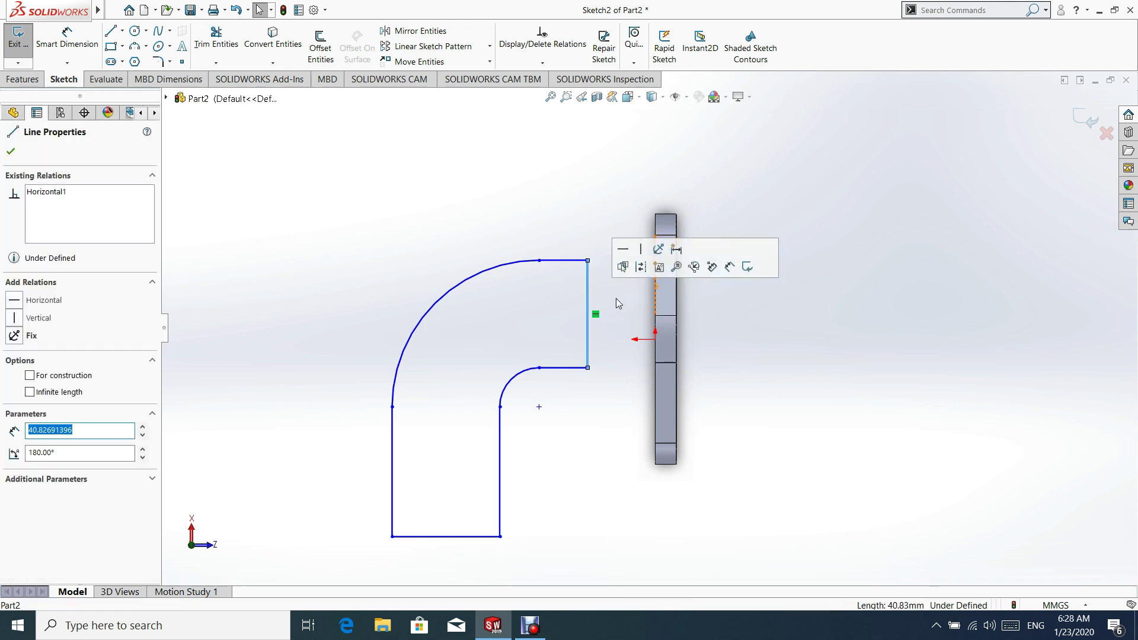
{"action": "left_click", "coordinate": [655, 303], "text": "ctrl"}
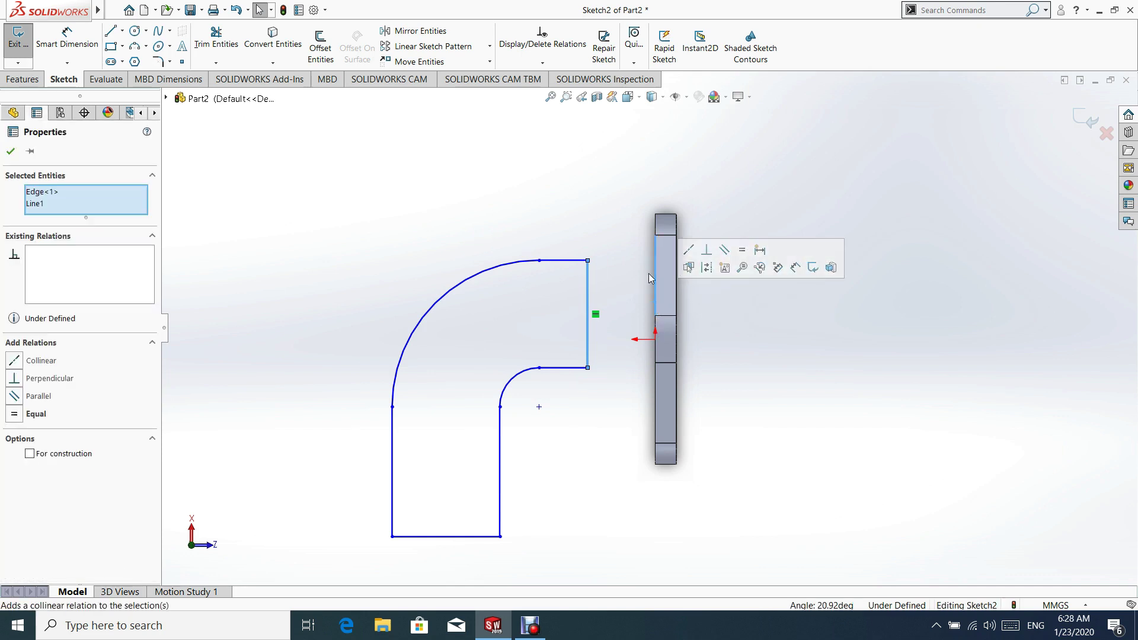
{"action": "left_click", "coordinate": [688, 249]}
{"action": "left_click", "coordinate": [812, 418]}
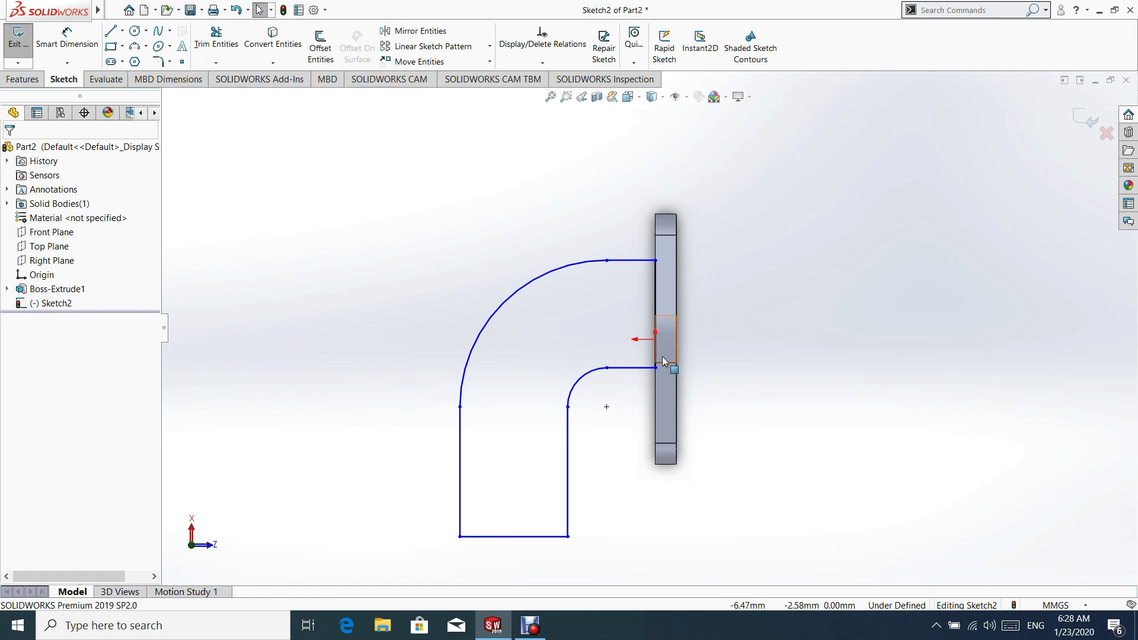
- Make the midpoint of the elbow's vertical end line coincident with the origin
{"action": "scroll", "coordinate": [649, 329], "scroll_direction": "down", "scroll_amount": 2}
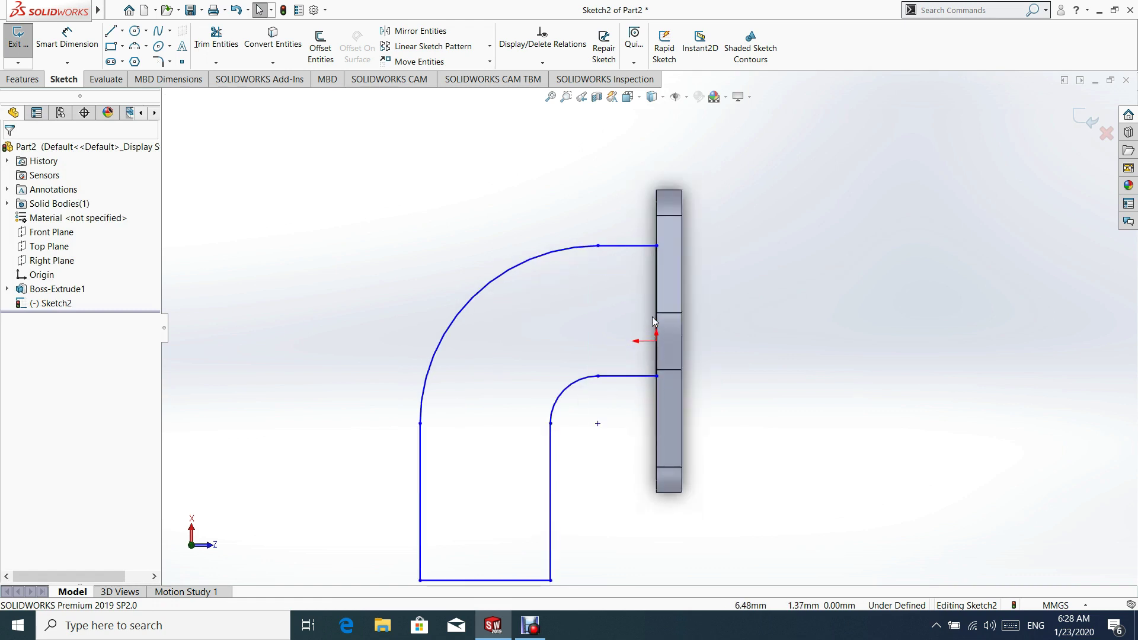
{"action": "left_click", "coordinate": [658, 277]}
{"action": "right_click", "coordinate": [719, 317]}
{"action": "key", "text": "Escape"}
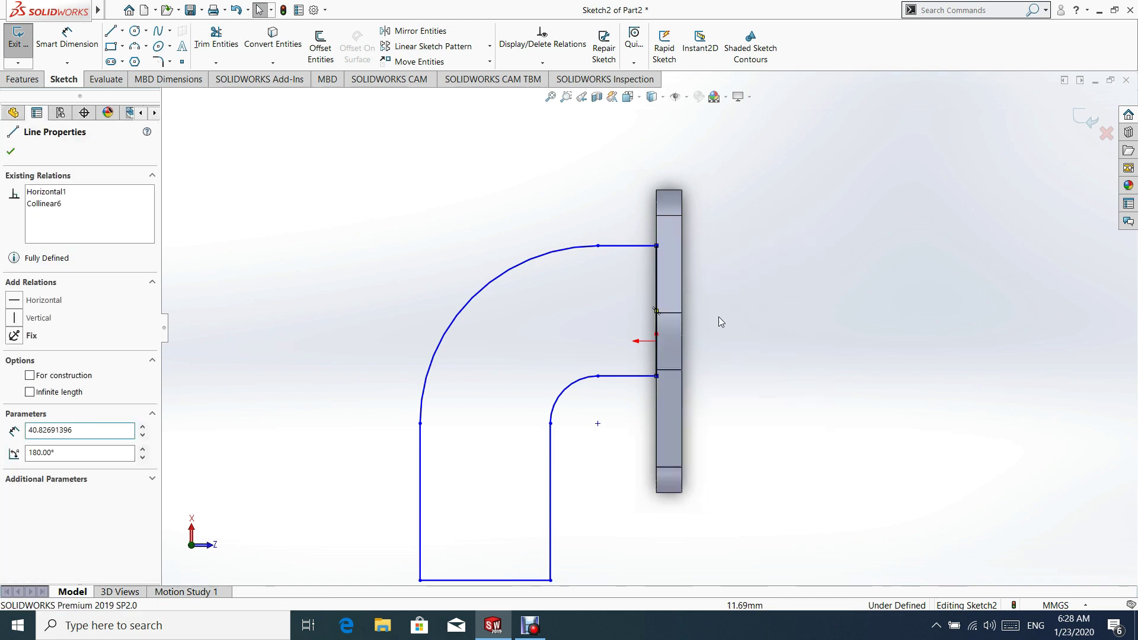
{"action": "scroll", "coordinate": [662, 354], "scroll_direction": "down", "scroll_amount": 1}
{"action": "left_click", "coordinate": [656, 339]}
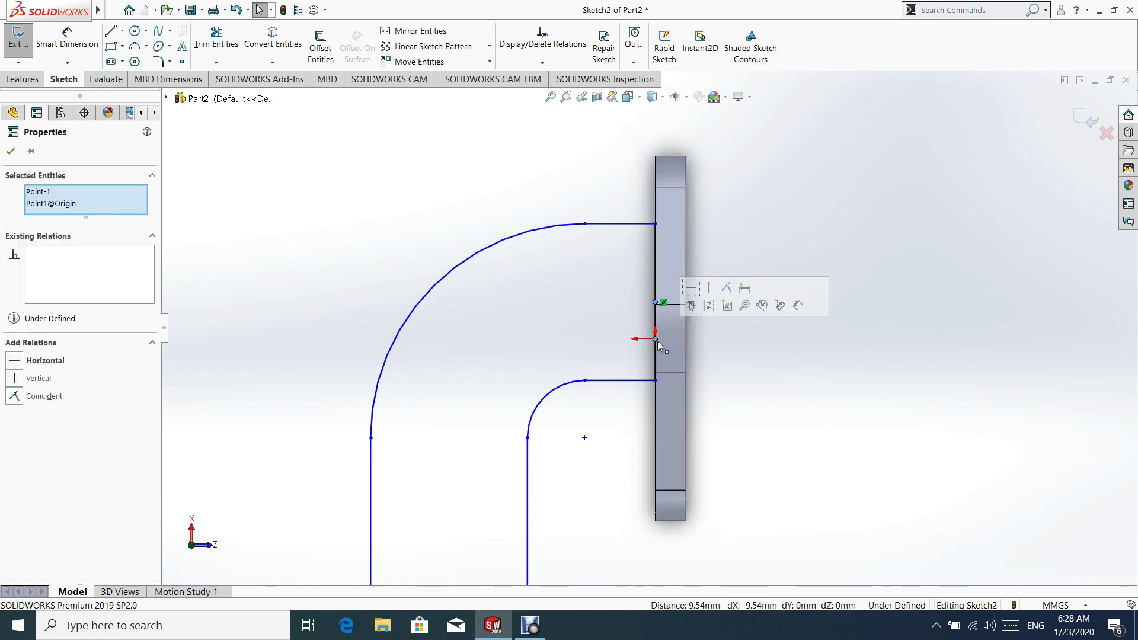
{"action": "left_click", "coordinate": [725, 296]}
{"action": "left_click", "coordinate": [738, 209]}
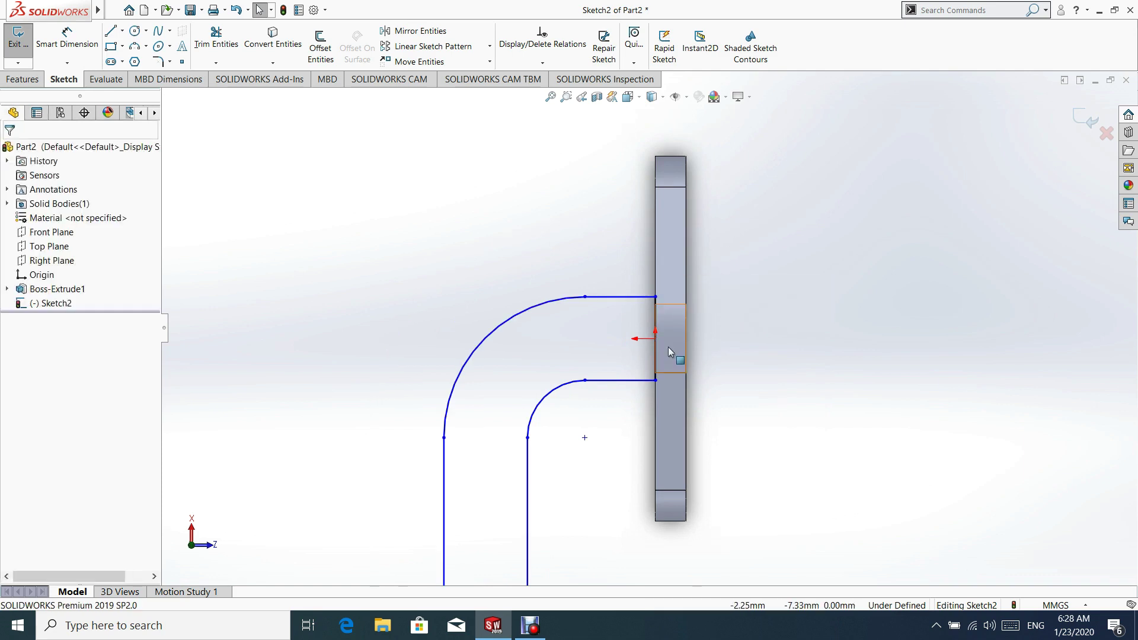
- Pull the upper endpoint of the elbow's end line along the plate edge to about 15.7 mm from the origin
{"action": "scroll", "coordinate": [681, 296], "scroll_direction": "up", "scroll_amount": 3}
{"action": "middle_click_drag", "start_coordinate": [672, 191], "coordinate": [627, 223], "text": "ctrl"}
{"action": "left_click_drag", "start_coordinate": [665, 246], "coordinate": [744, 255]}
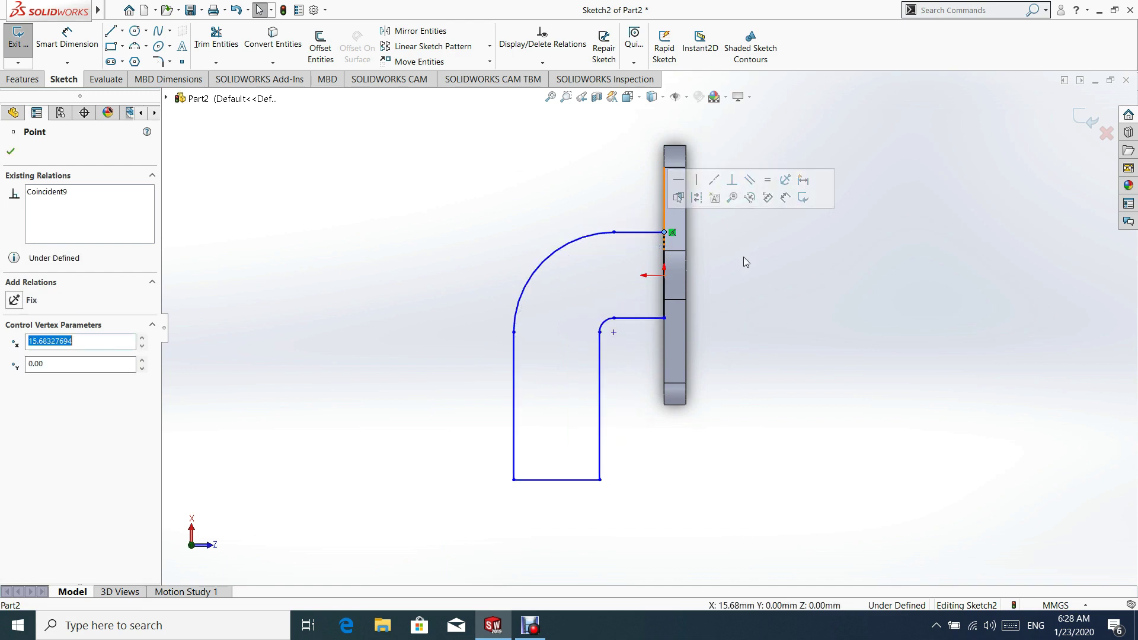
{"action": "left_click", "coordinate": [725, 343]}
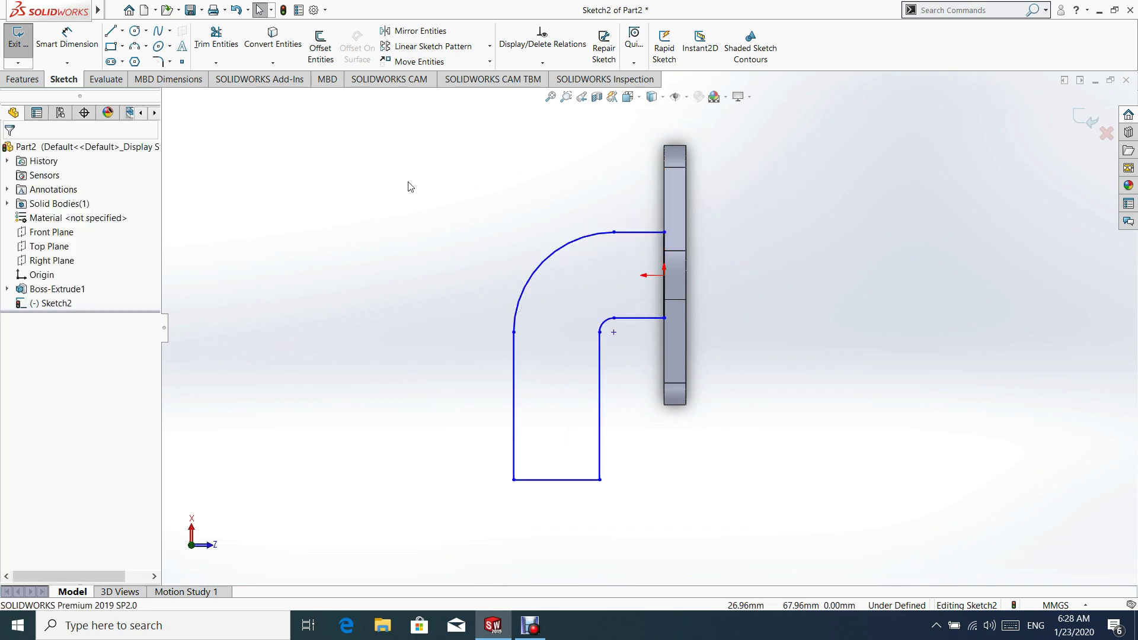
- Dimension the elbow's outer arc with a radius of 86.5 mm
{"action": "left_click", "coordinate": [67, 39]}
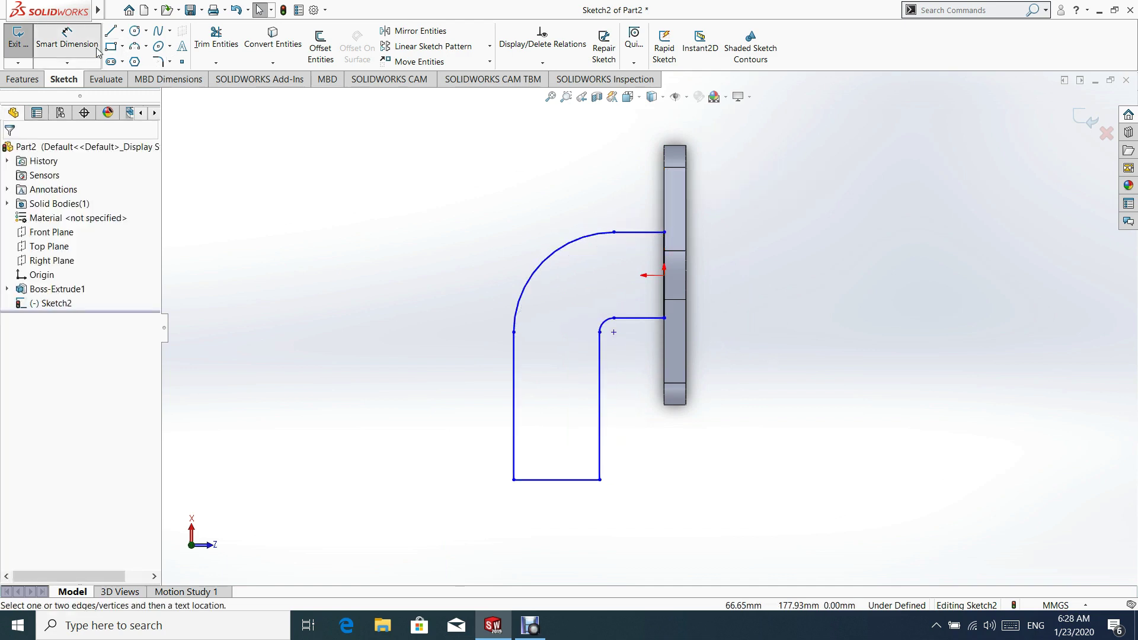
{"action": "left_click", "coordinate": [552, 261]}
{"action": "left_click", "coordinate": [419, 226]}
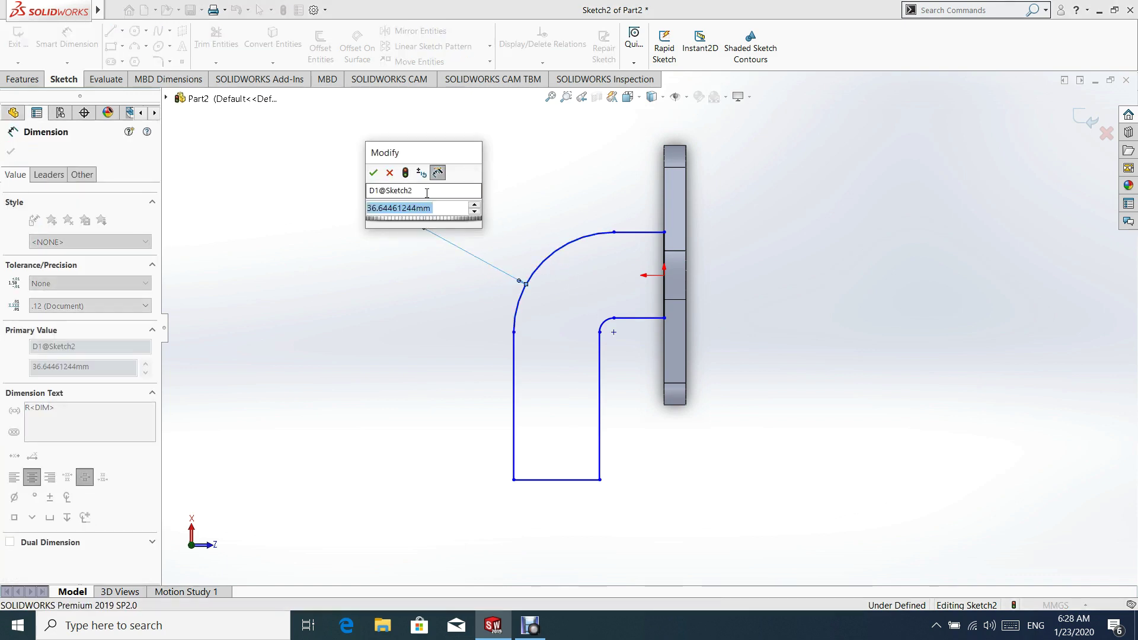
{"action": "type", "text": "8"}
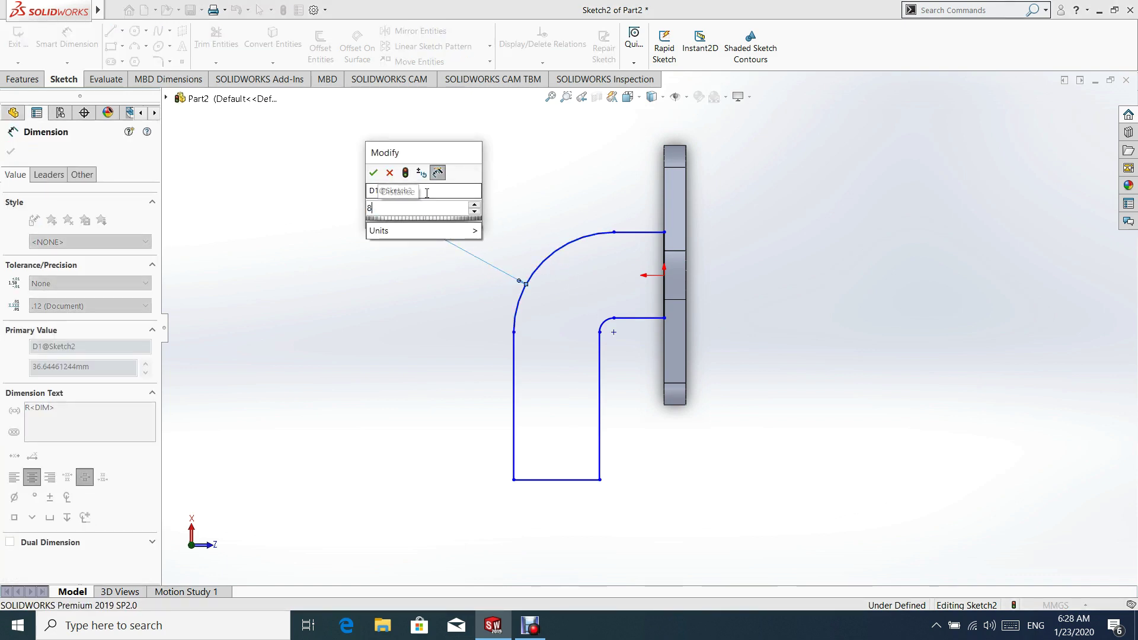
{"action": "type", "text": "6.5"}
{"action": "key", "text": "Return"}
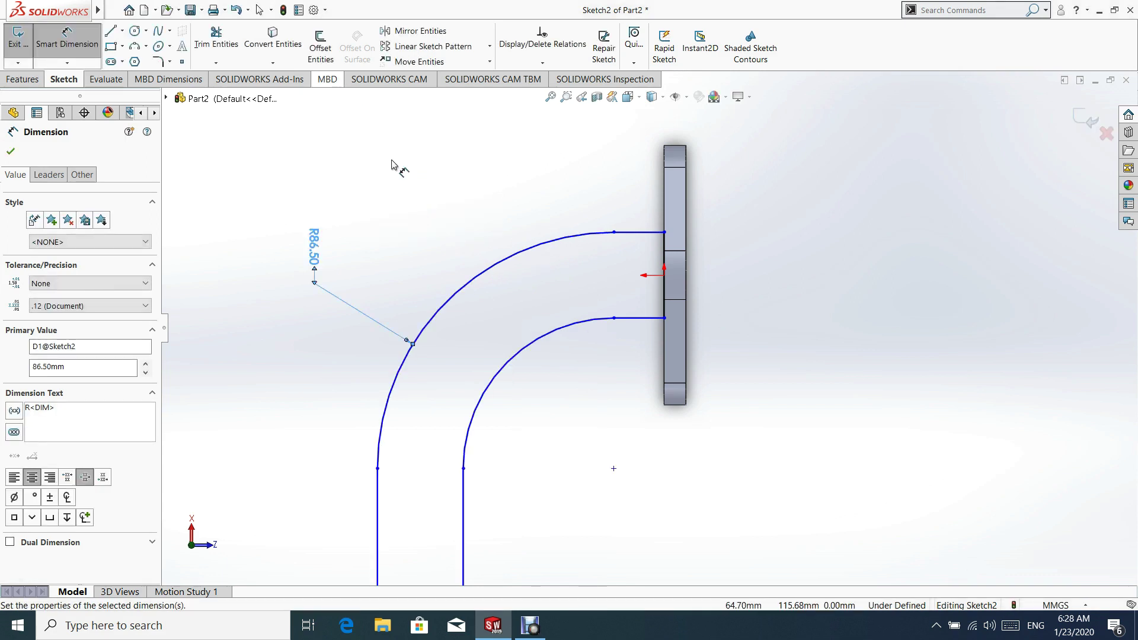
- Dimension the elbow's inner arc with a radius of 43.5 mm
{"action": "left_click", "coordinate": [507, 359]}
{"action": "left_click", "coordinate": [373, 220]}
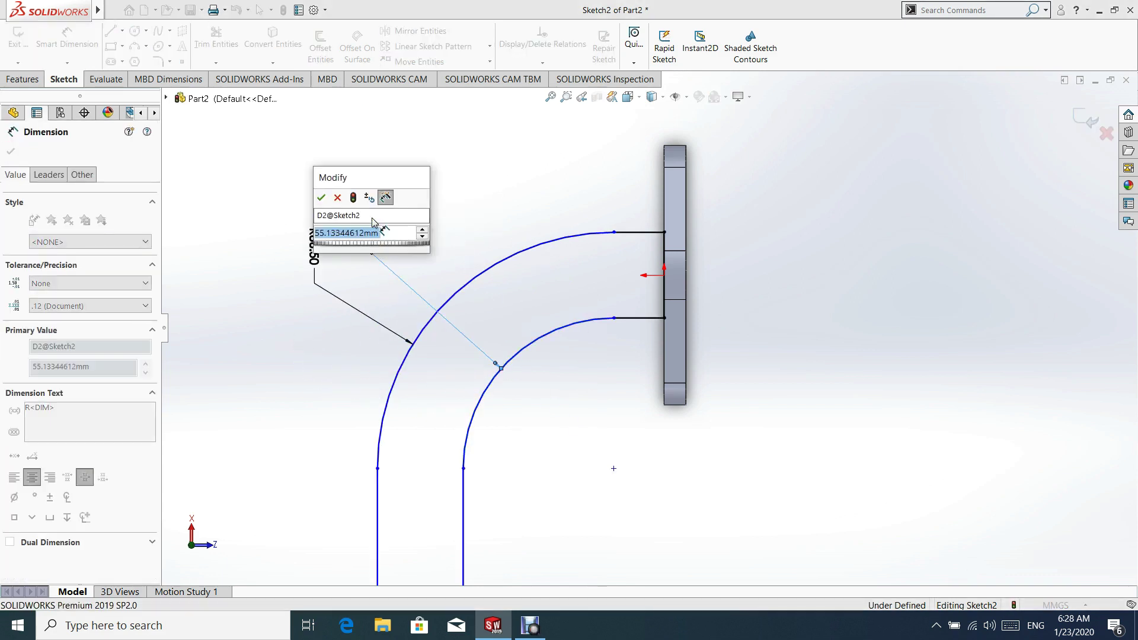
{"action": "type", "text": "43.5"}
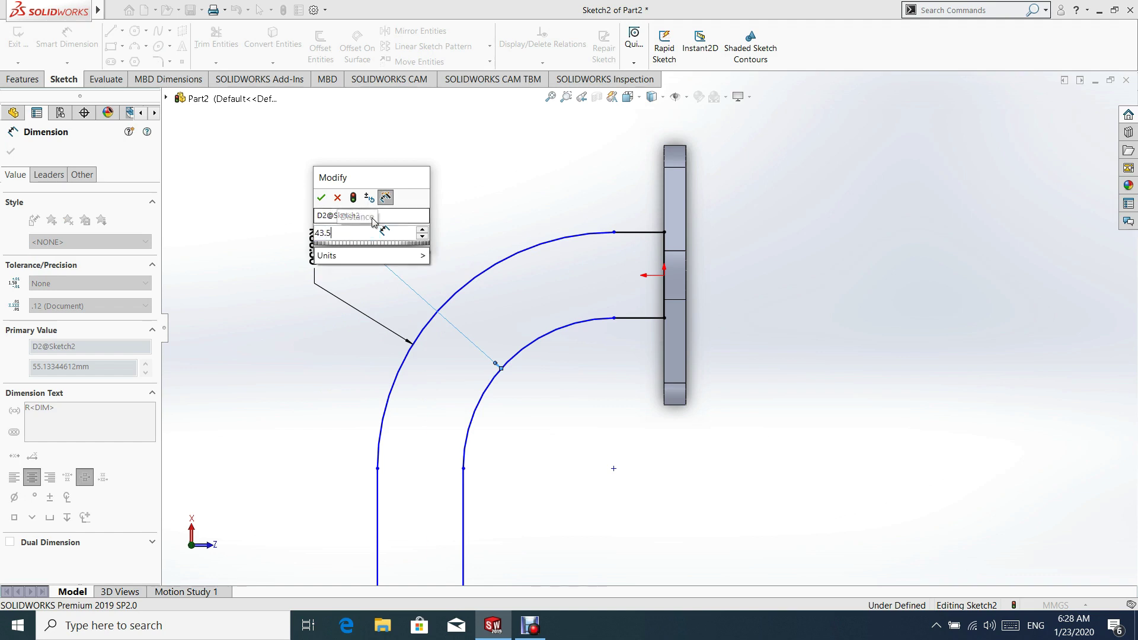
{"action": "key", "text": "Return"}
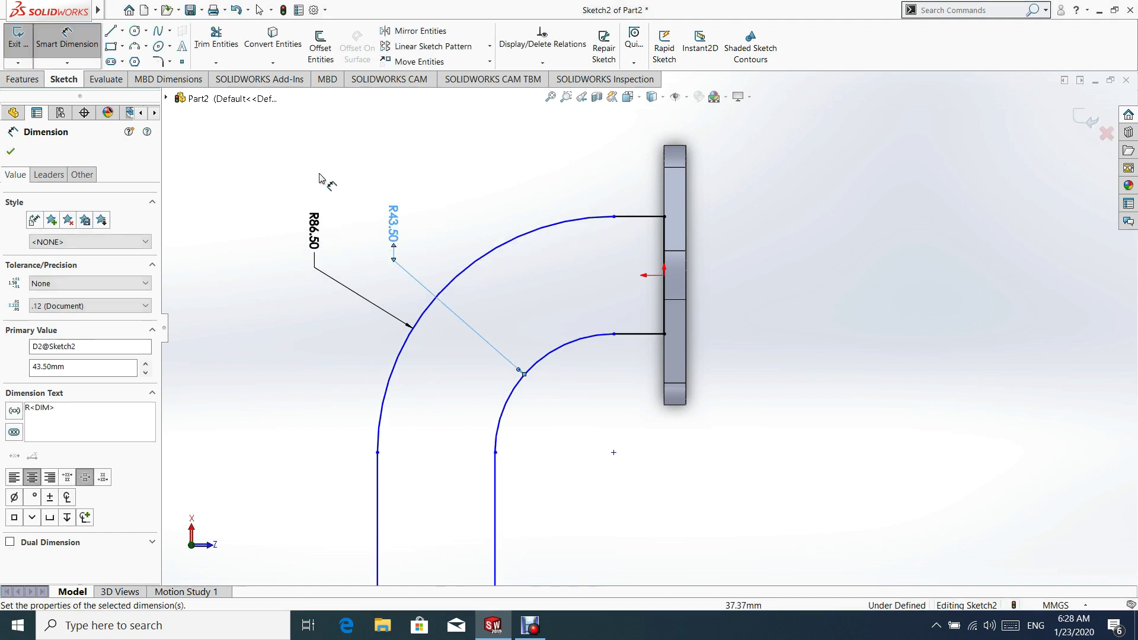
{"action": "left_click", "coordinate": [10, 151]}
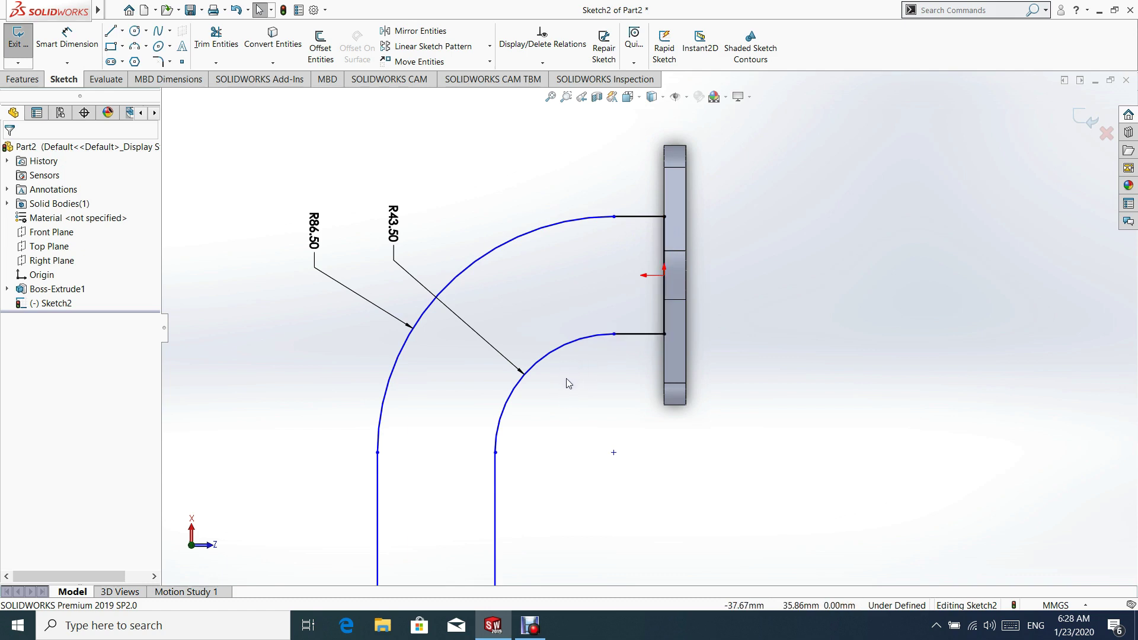
- Dimension the distance from the elbow's lower end line to the plate's upper edge as 152.5-8 mm
{"action": "scroll", "coordinate": [524, 465], "scroll_direction": "up", "scroll_amount": 2}
{"action": "scroll", "coordinate": [527, 474], "scroll_direction": "down", "scroll_amount": 2}
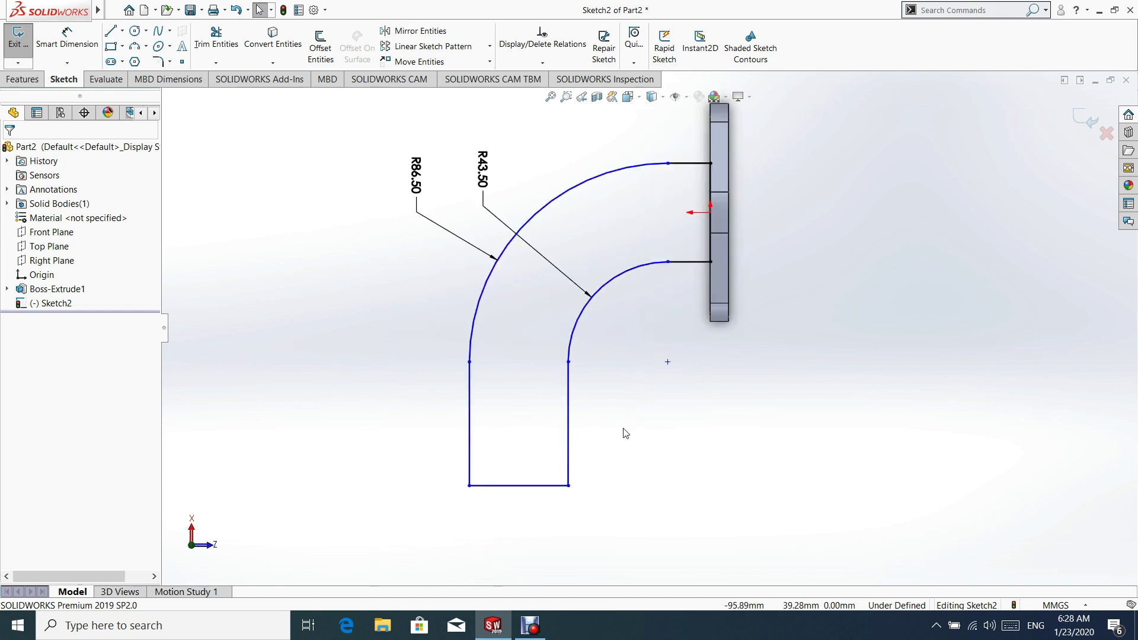
{"action": "left_click", "coordinate": [67, 38]}
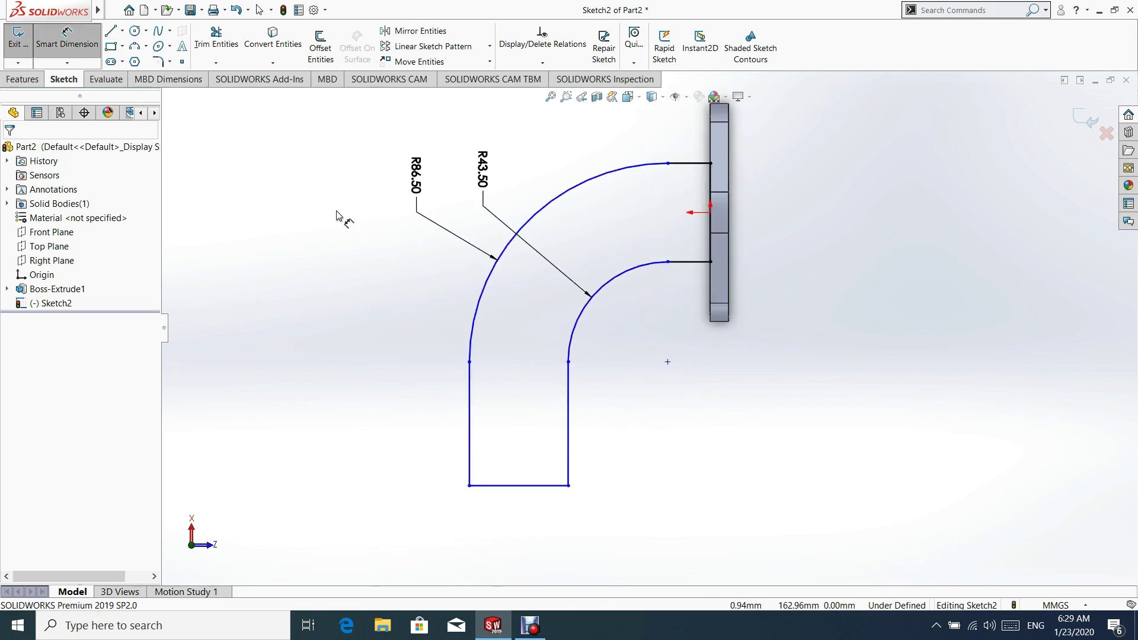
{"action": "left_click", "coordinate": [537, 487]}
{"action": "key", "text": "z"}
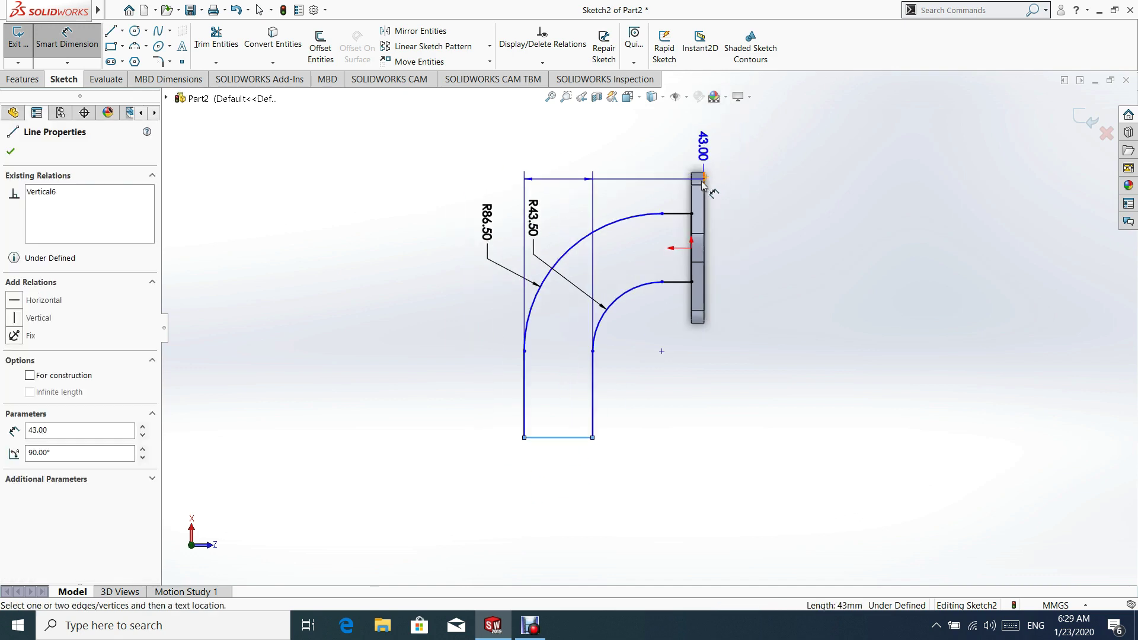
{"action": "left_click", "coordinate": [700, 175]}
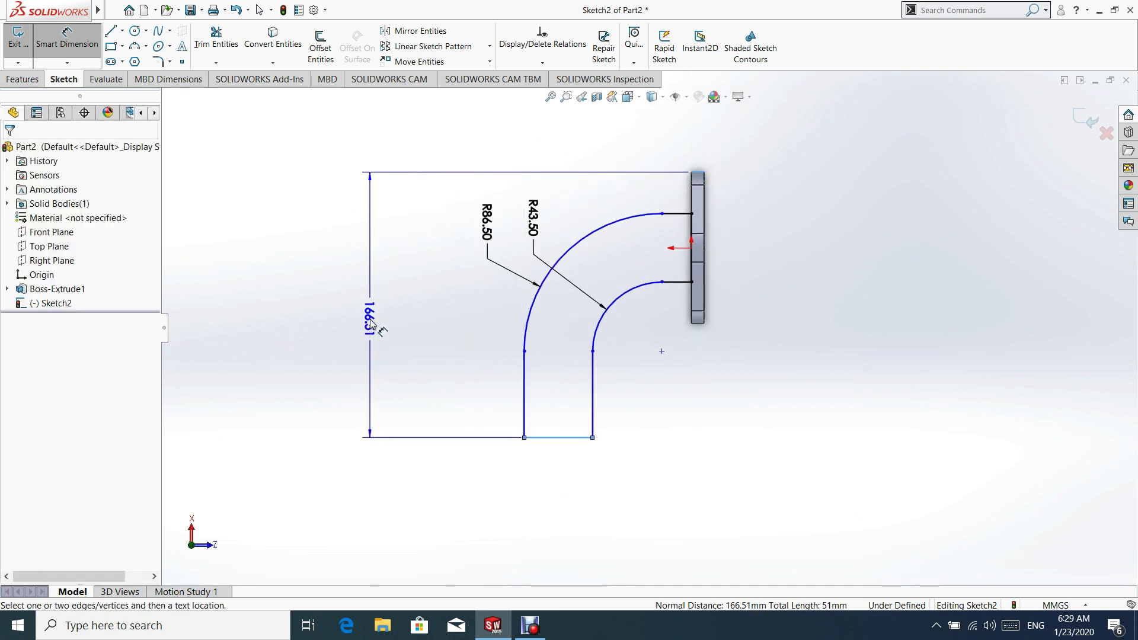
{"action": "left_click", "coordinate": [359, 311]}
{"action": "type", "text": "1"}
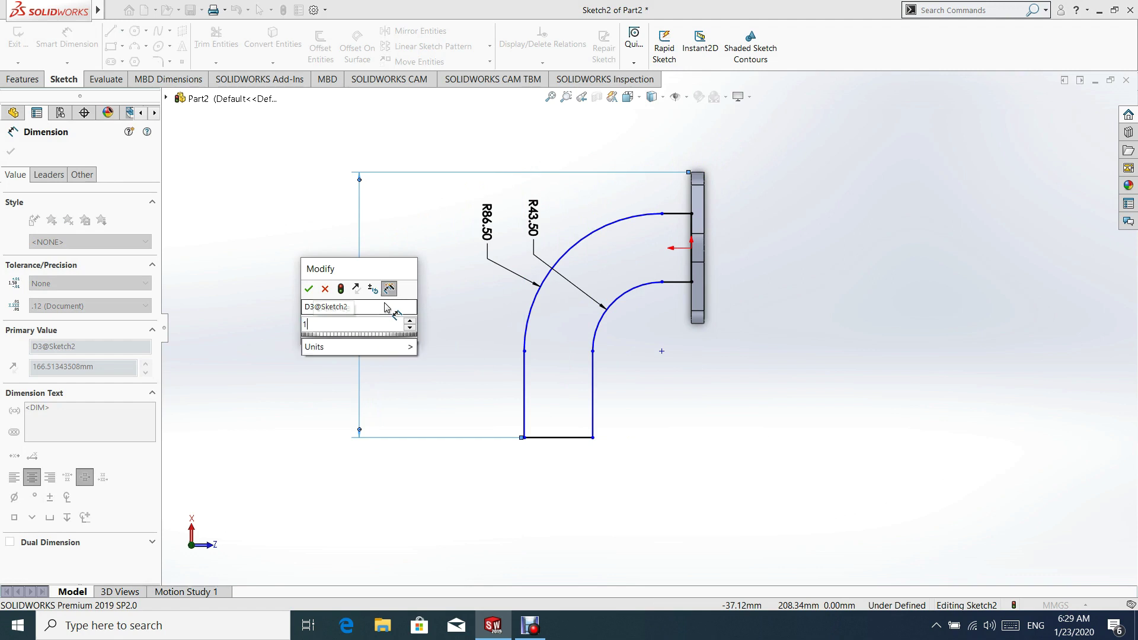
{"action": "type", "text": "52."}
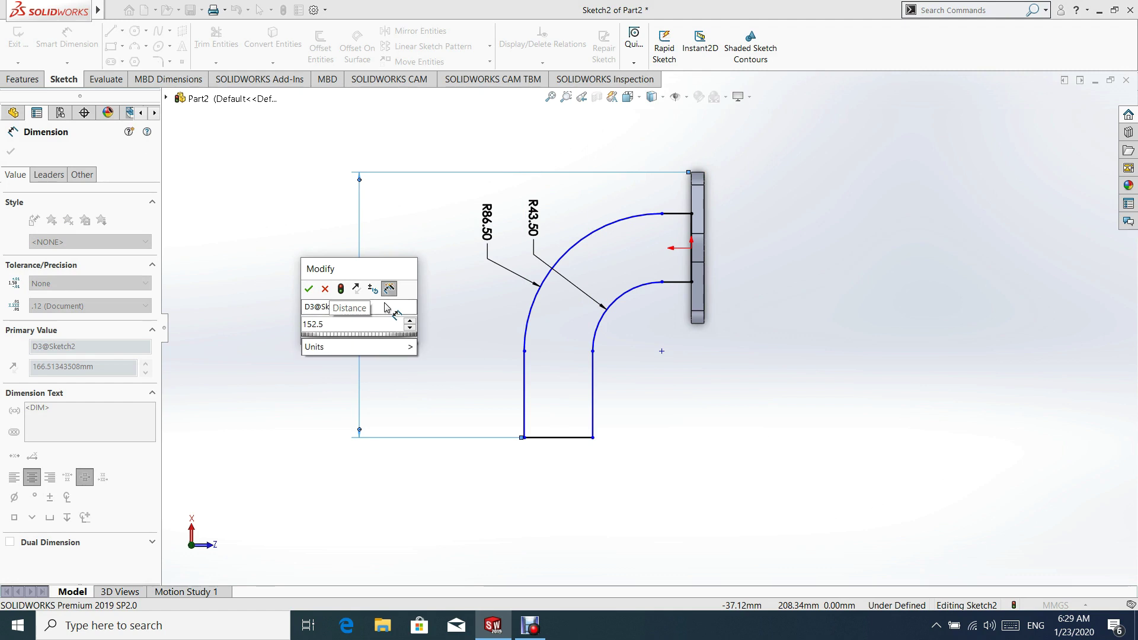
{"action": "type", "text": "5-8"}
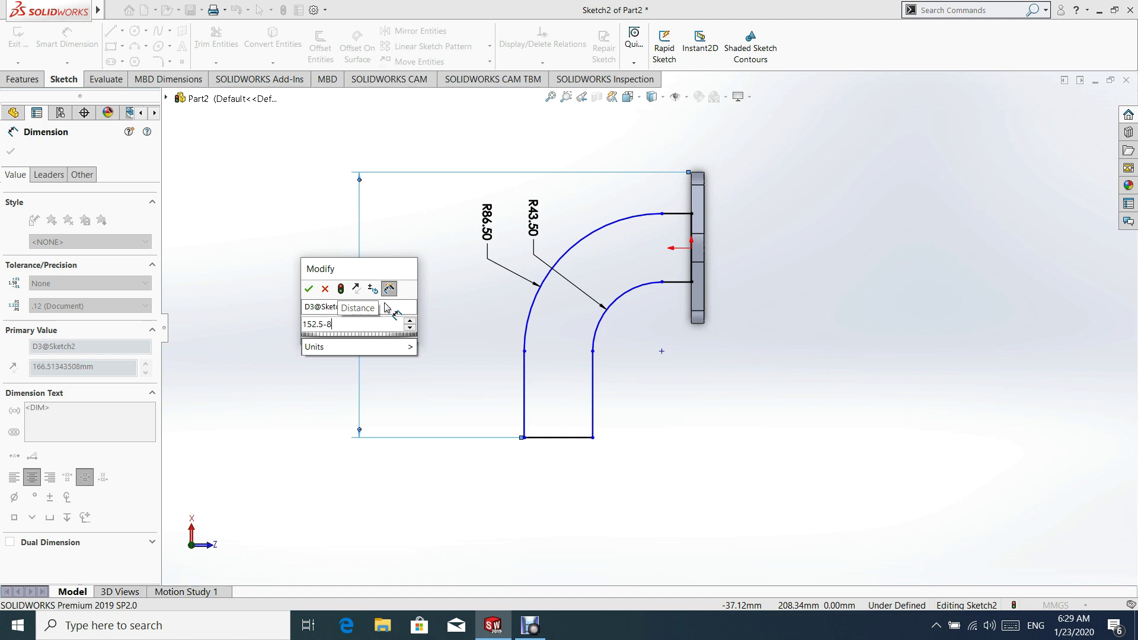
{"action": "key", "text": "Return"}
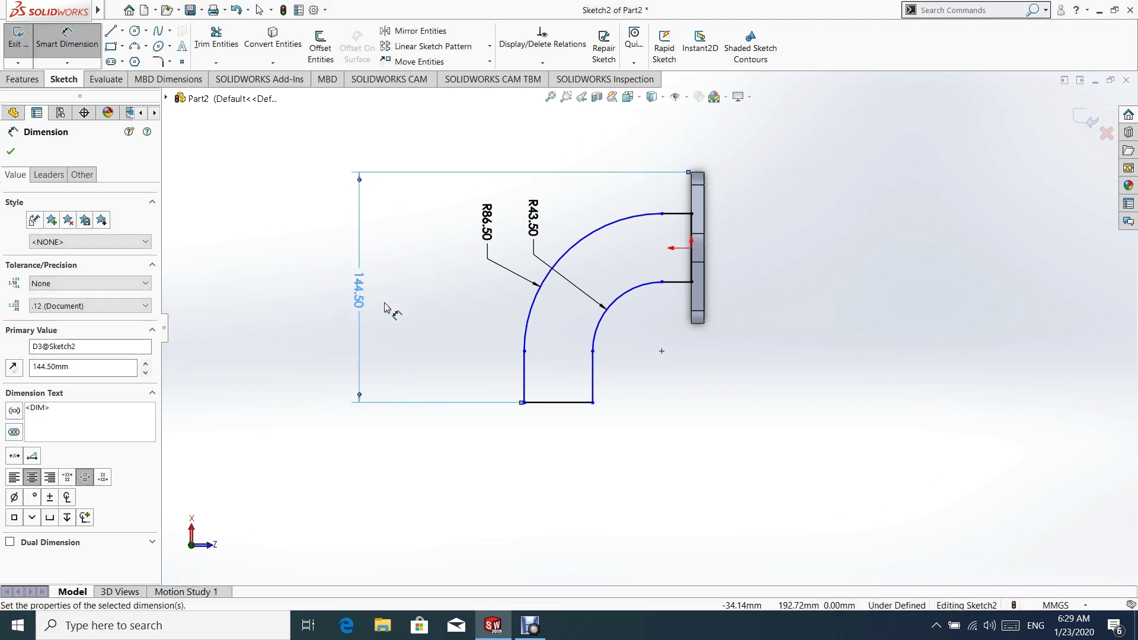
{"action": "left_click", "coordinate": [12, 152]}
- Dimension the midpoint of the elbow's lower end line 105 mm from the plate's far face and close the sketch
{"action": "scroll", "coordinate": [709, 266], "scroll_direction": "down", "scroll_amount": 1}
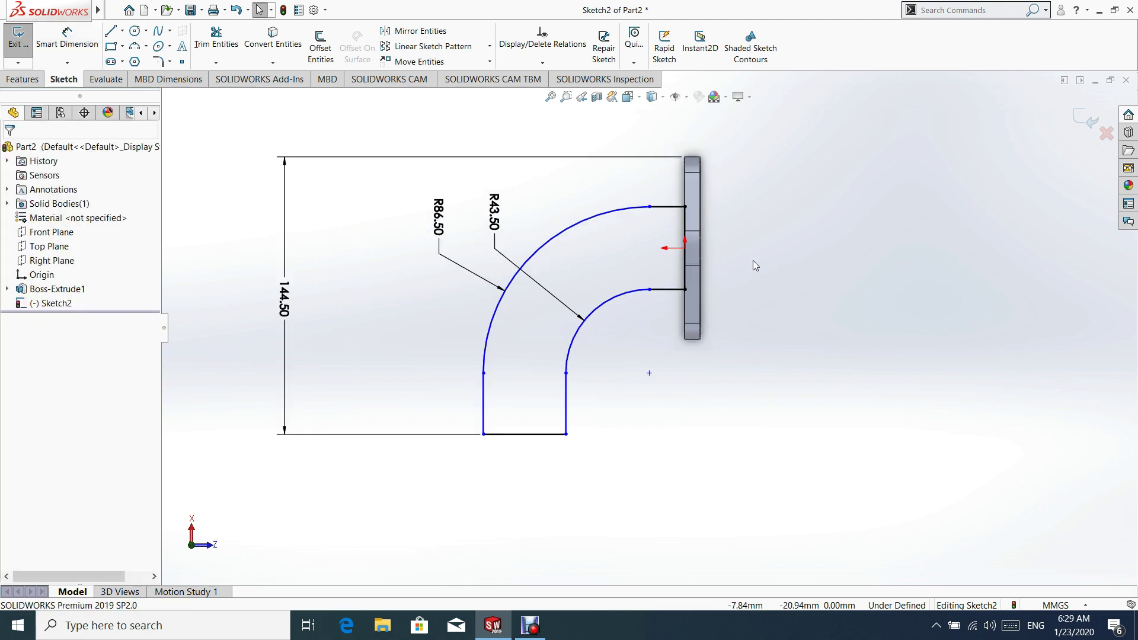
{"action": "left_click", "coordinate": [67, 37]}
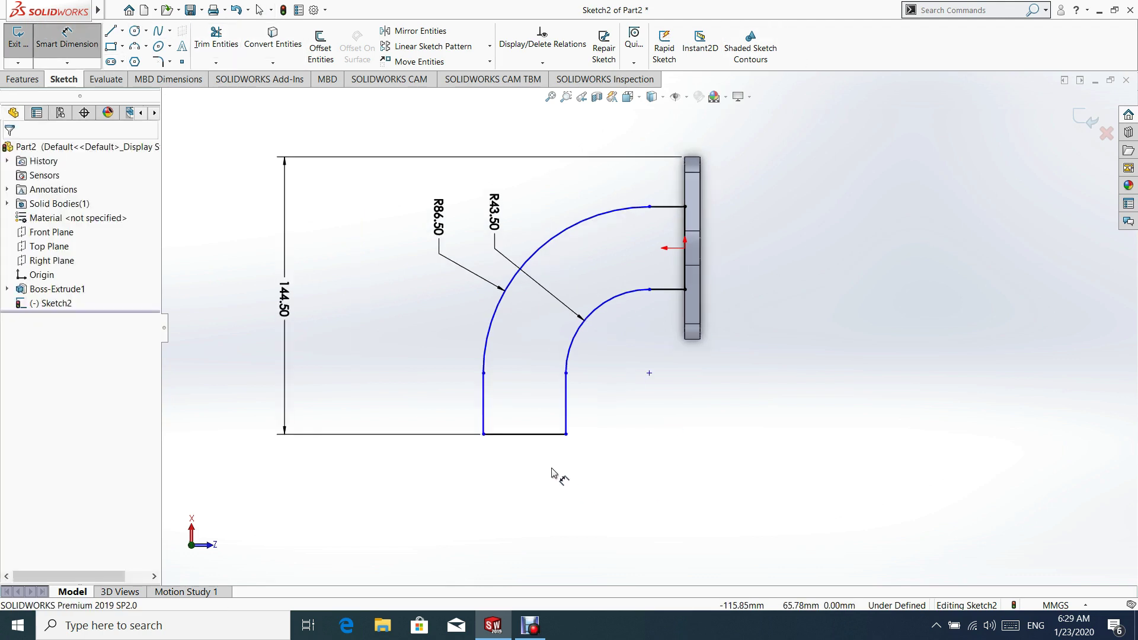
{"action": "left_click", "coordinate": [525, 436]}
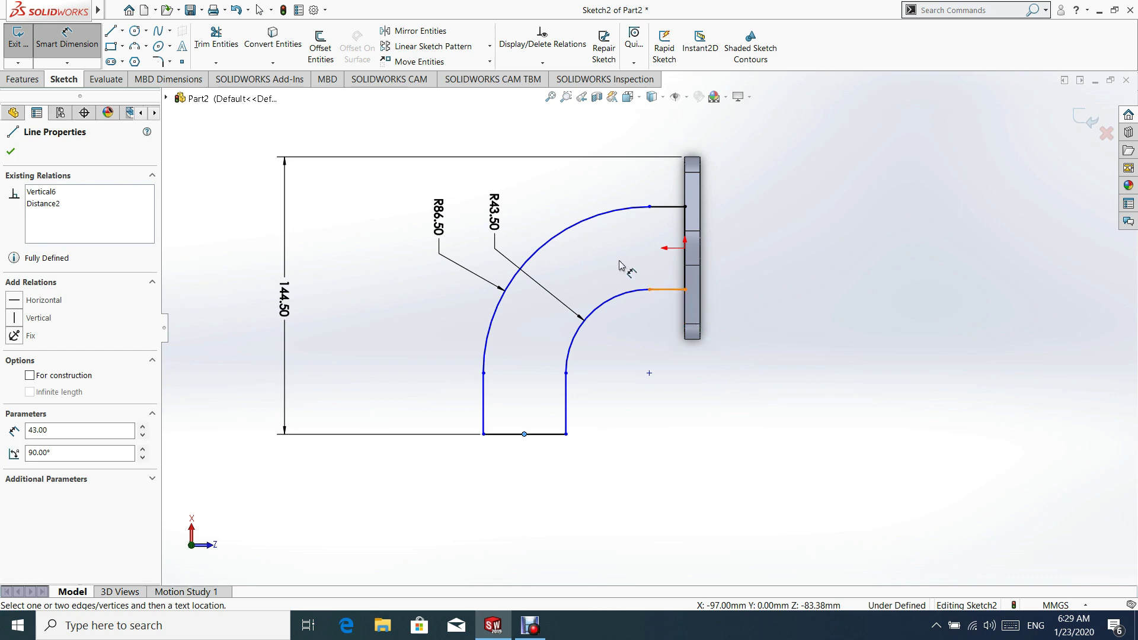
{"action": "left_click", "coordinate": [701, 316]}
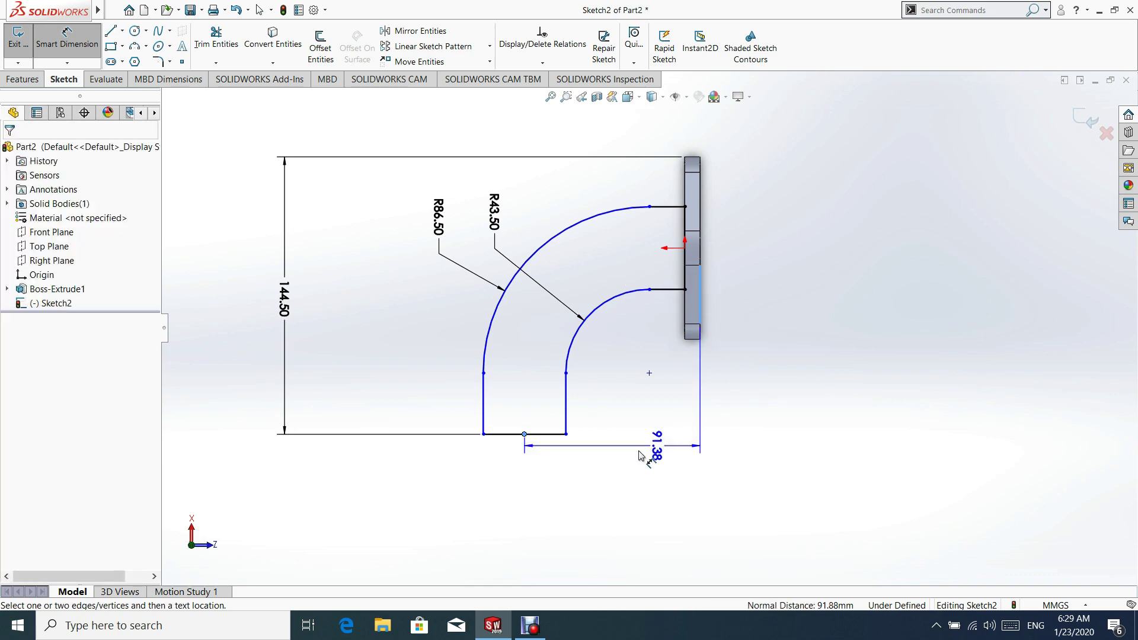
{"action": "left_click", "coordinate": [628, 486]}
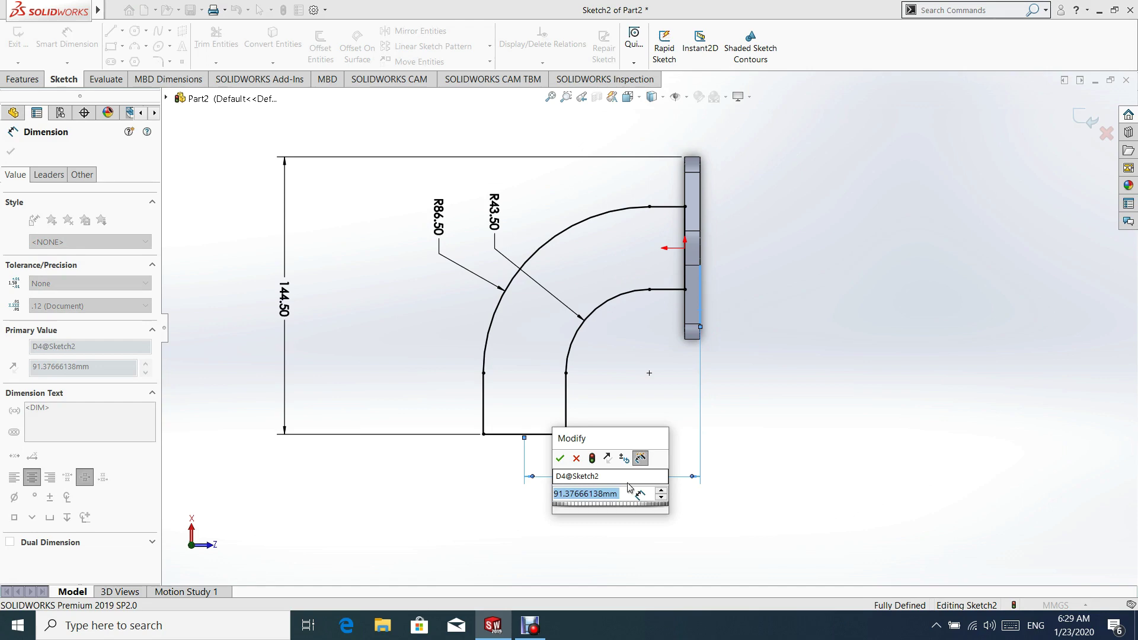
{"action": "type", "text": "105"}
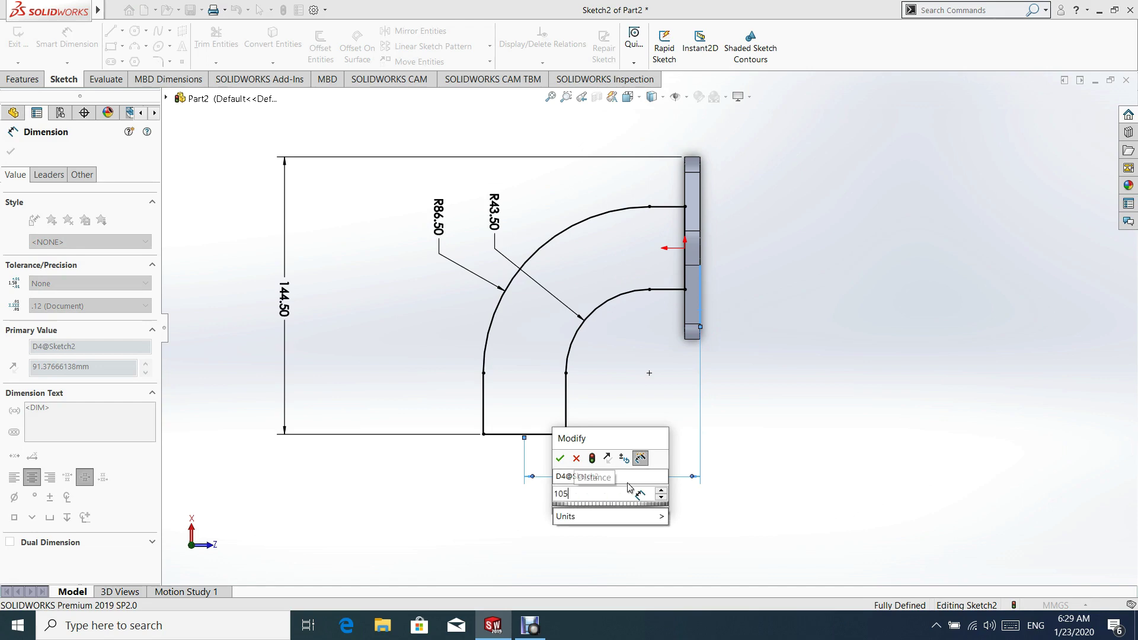
{"action": "key", "text": "Return"}
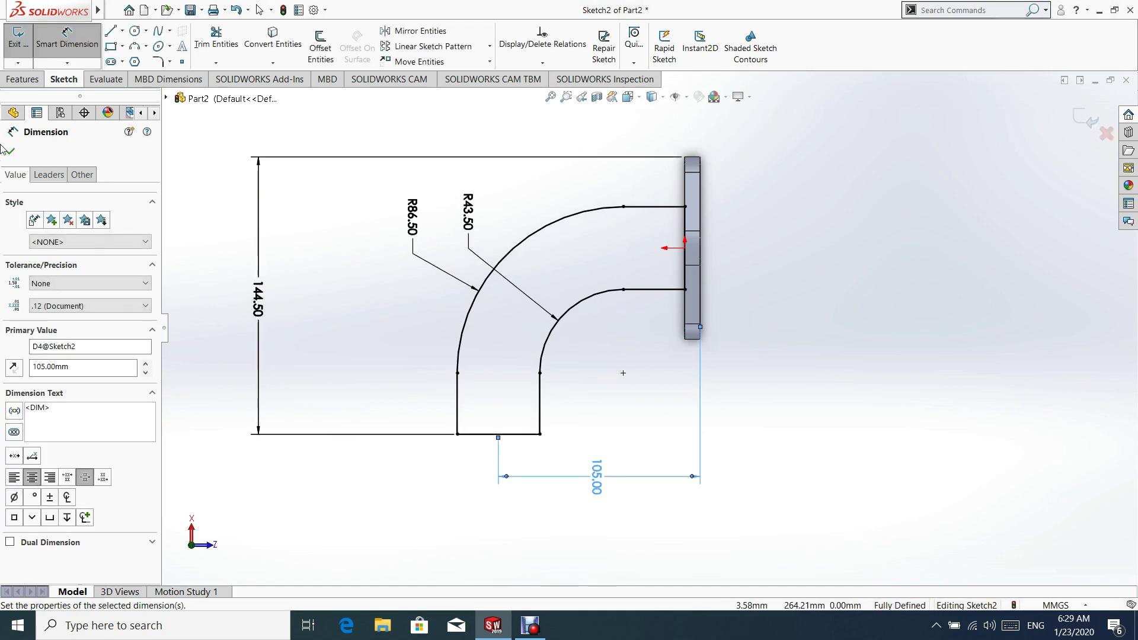
{"action": "left_click", "coordinate": [10, 151]}
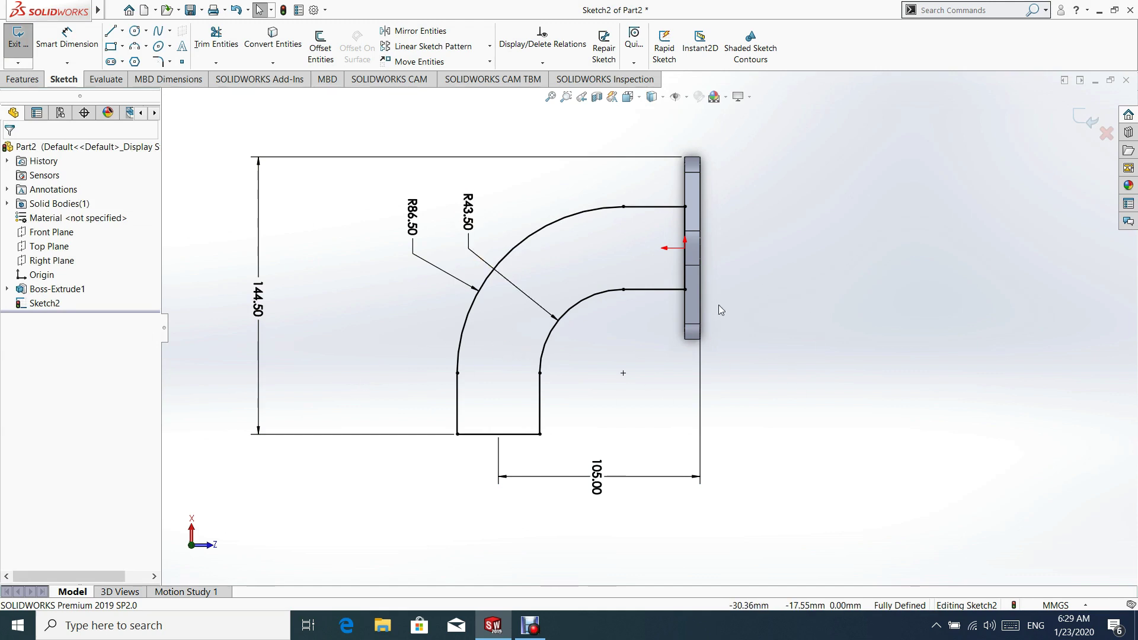
{"action": "left_click", "coordinate": [1089, 118]}
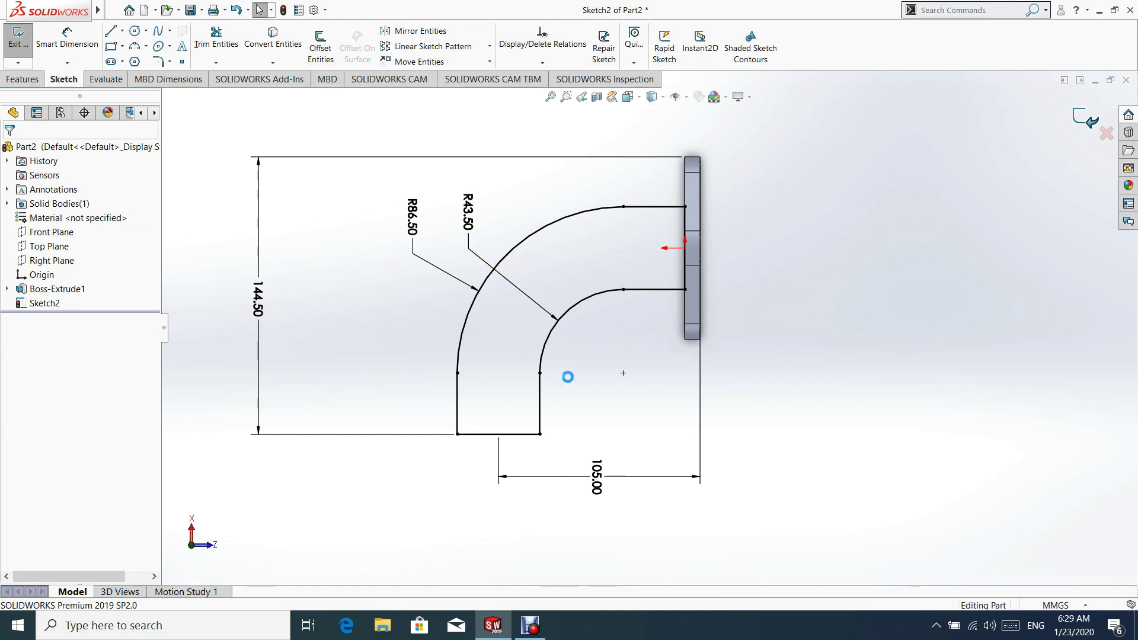
{"action": "mouse_move", "coordinate": [500, 427]}
{"action": "middle_mouse_down"}
{"action": "mouse_move", "coordinate": [495, 368]}
{"action": "mouse_move", "coordinate": [593, 218]}
{"action": "mouse_move", "coordinate": [541, 272]}
{"action": "mouse_move", "coordinate": [539, 190]}
{"action": "mouse_move", "coordinate": [584, 190]}
{"action": "mouse_move", "coordinate": [602, 227]}
{"action": "middle_mouse_up"}
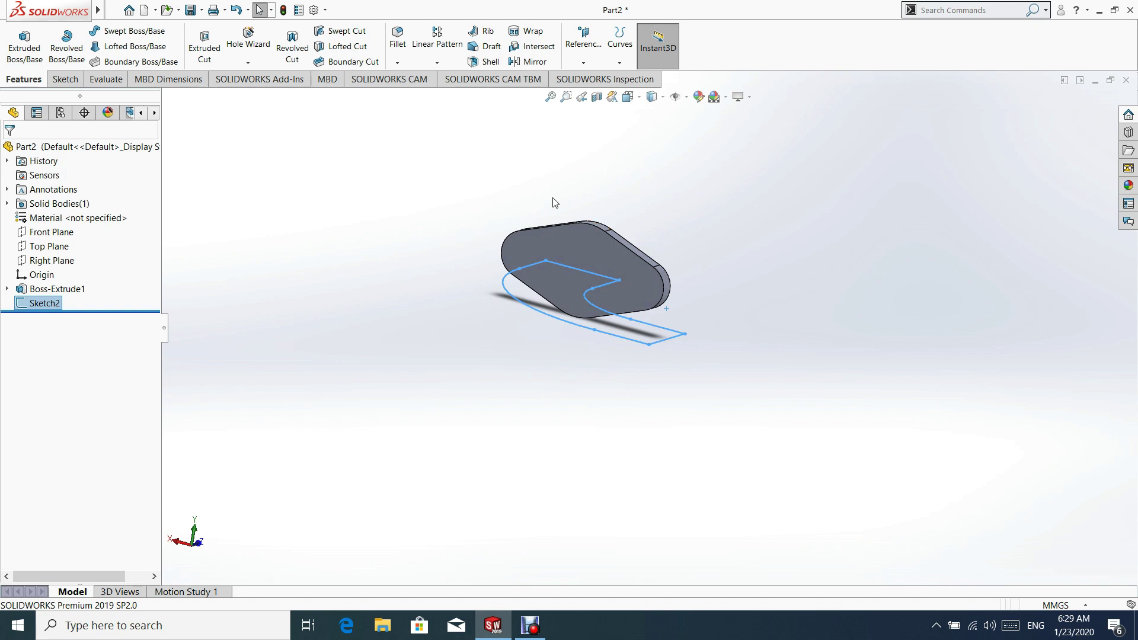
- Start a sketch on the flange face that meets the elbow profile and view it face-on
{"action": "mouse_move", "coordinate": [552, 202]}
{"action": "middle_mouse_down"}
{"action": "mouse_move", "coordinate": [577, 289]}
{"action": "mouse_move", "coordinate": [546, 304]}
{"action": "mouse_move", "coordinate": [595, 255]}
{"action": "middle_mouse_up"}
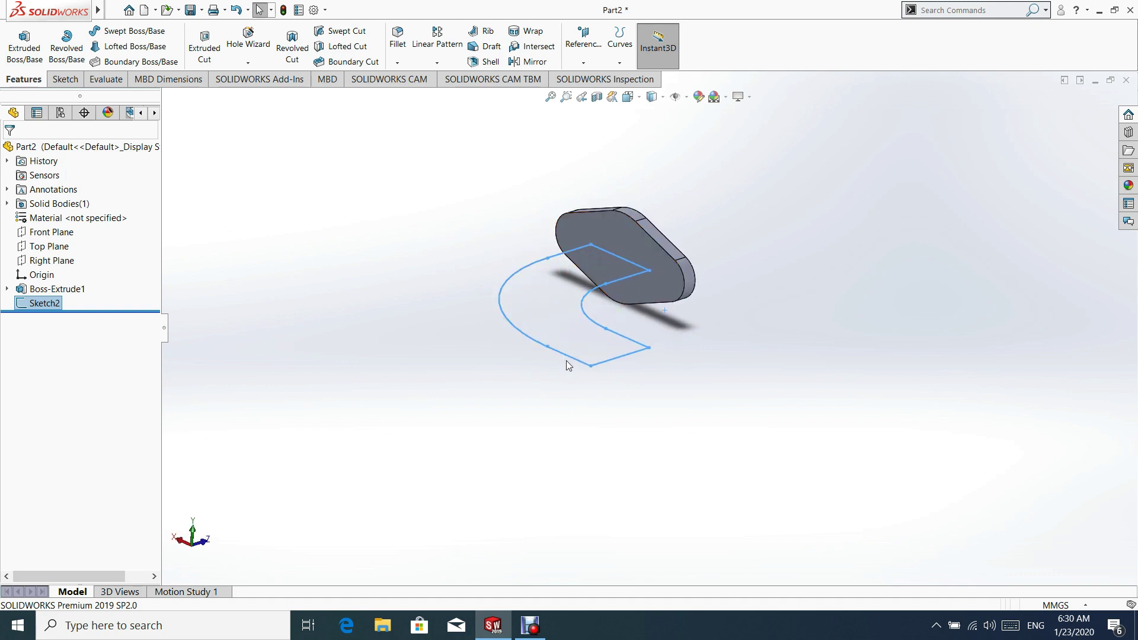
{"action": "left_click", "coordinate": [605, 267]}
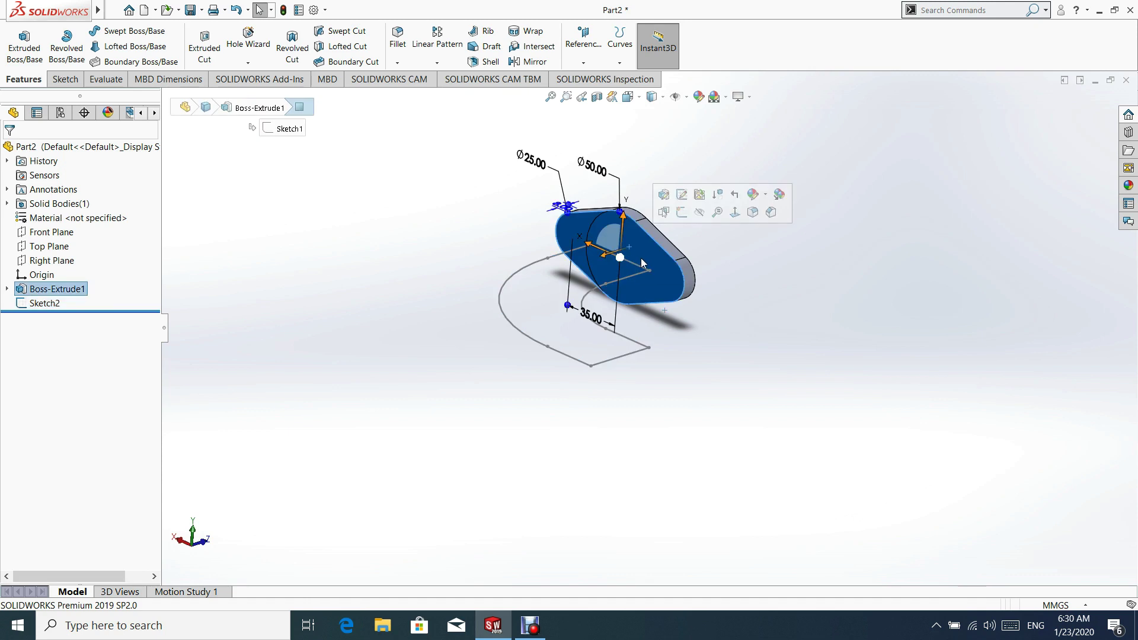
{"action": "left_click", "coordinate": [682, 212]}
{"action": "key", "text": "space"}
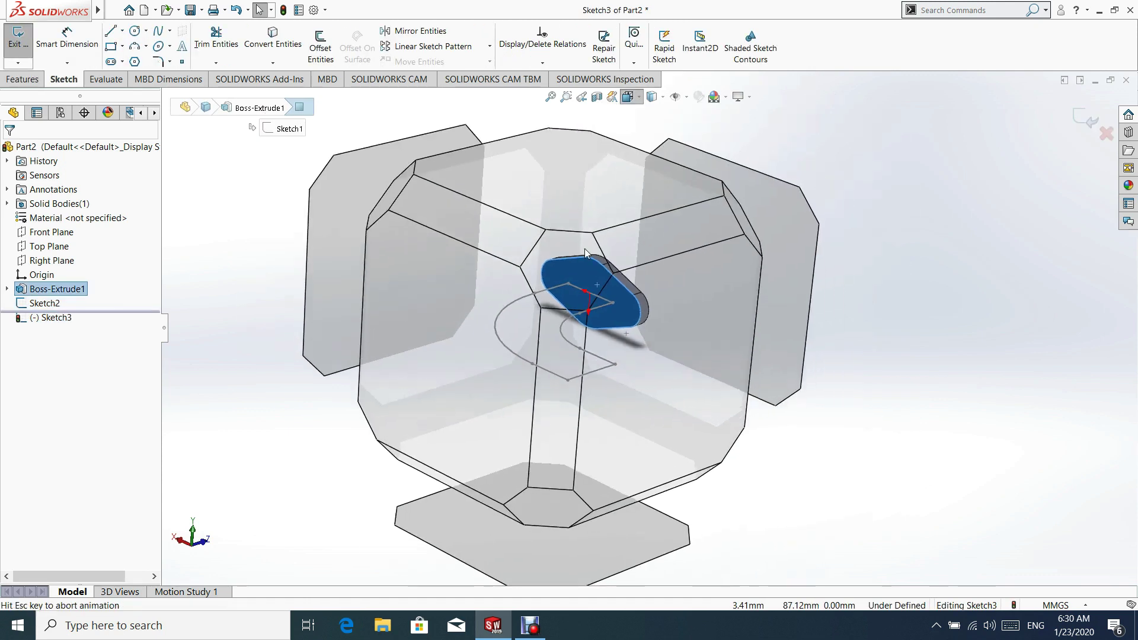
{"action": "key", "text": "Escape"}
{"action": "key", "text": "ctrl+8"}
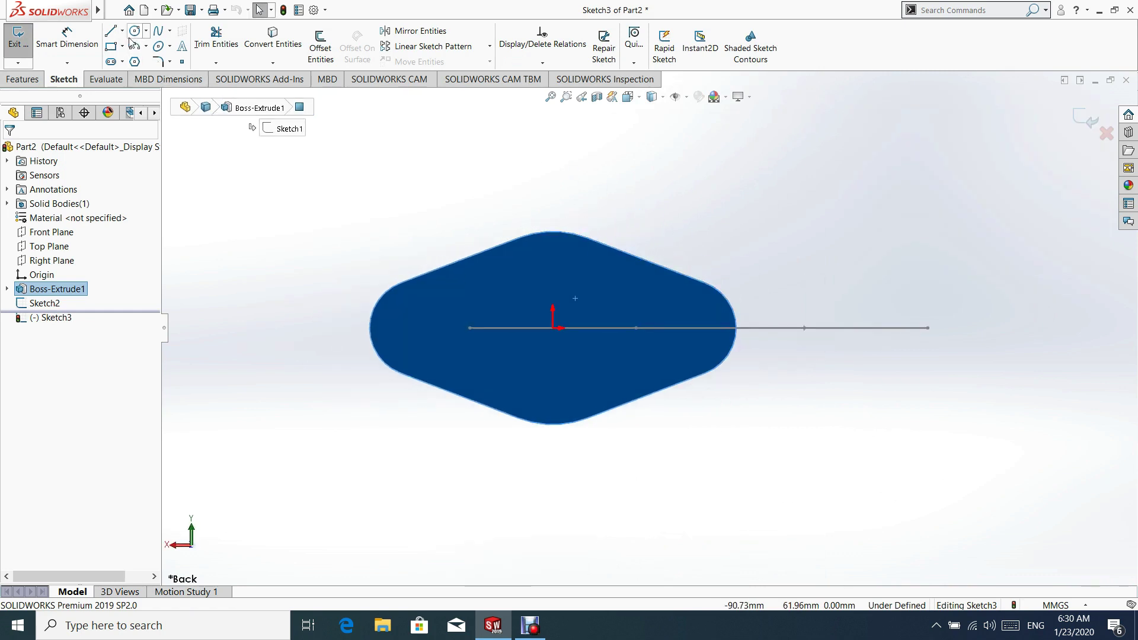
- Sketch two concentric circles centred on the origin, with radii of about 21.2 mm and 13.9 mm
{"action": "left_click", "coordinate": [136, 30]}
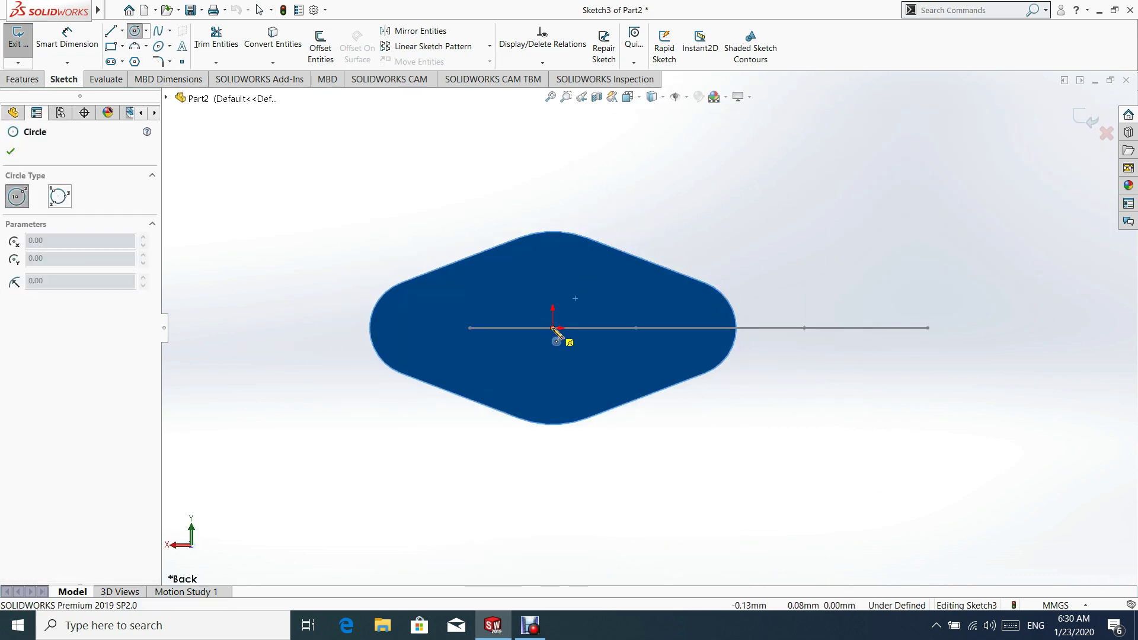
{"action": "left_click", "coordinate": [553, 328]}
{"action": "left_click", "coordinate": [602, 269]}
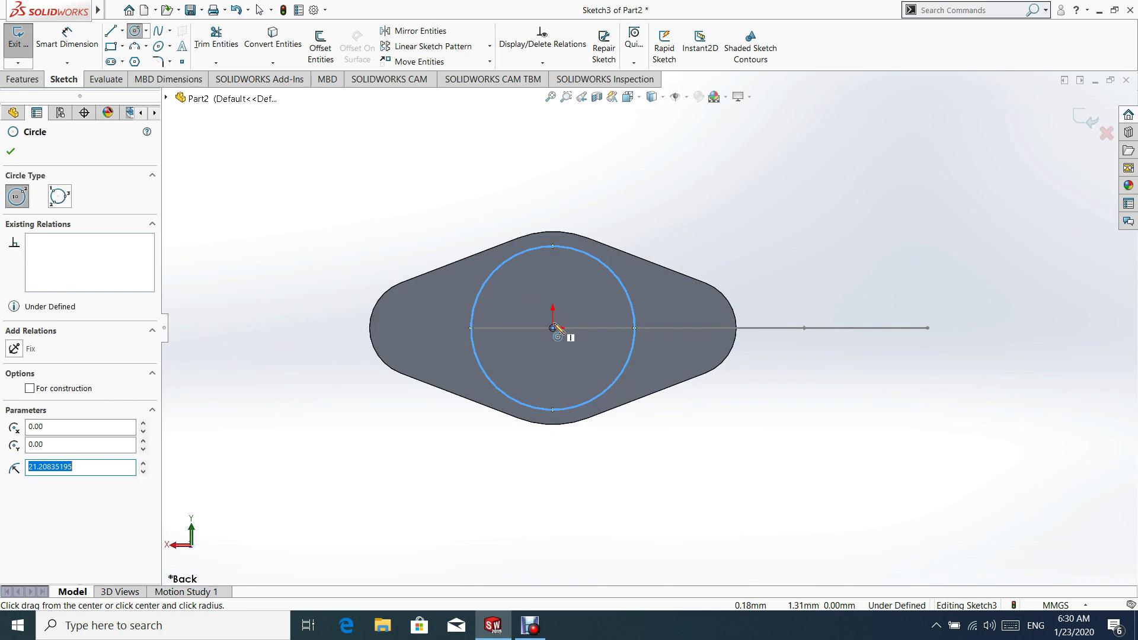
{"action": "left_click", "coordinate": [554, 328]}
{"action": "left_click", "coordinate": [592, 291]}
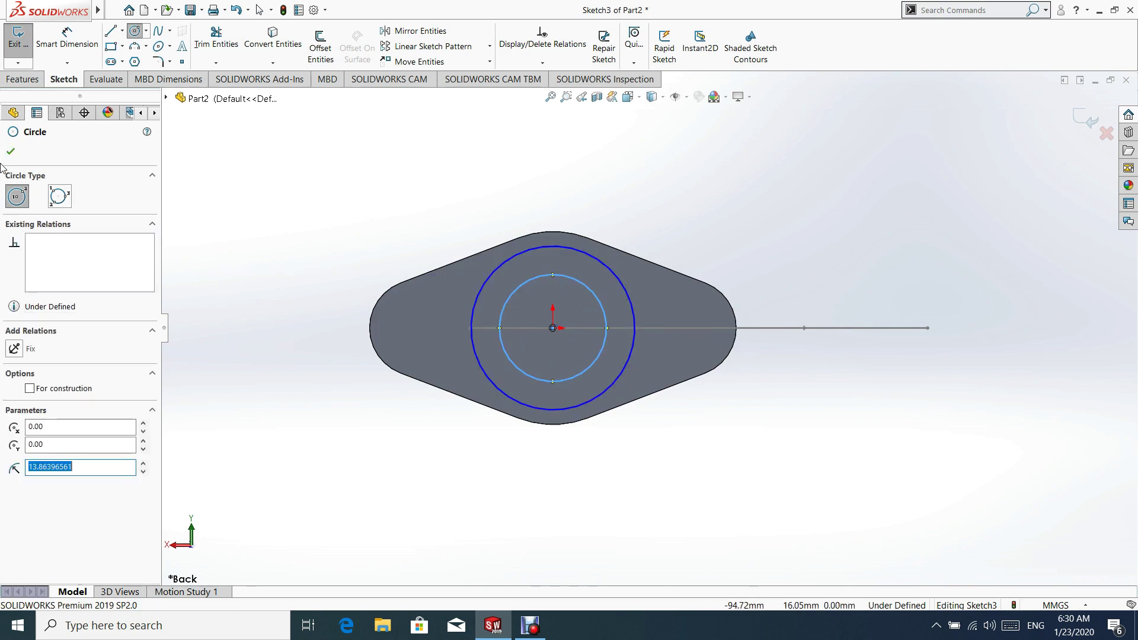
{"action": "key", "text": "Escape"}
- Make the outer circle coincident with the elbow profile's outer corner point on the flange face
{"action": "mouse_move", "coordinate": [705, 242]}
{"action": "middle_mouse_down"}
{"action": "mouse_move", "coordinate": [746, 287]}
{"action": "mouse_move", "coordinate": [561, 229]}
{"action": "mouse_move", "coordinate": [539, 268]}
{"action": "middle_mouse_up"}
{"action": "left_click", "coordinate": [525, 328]}
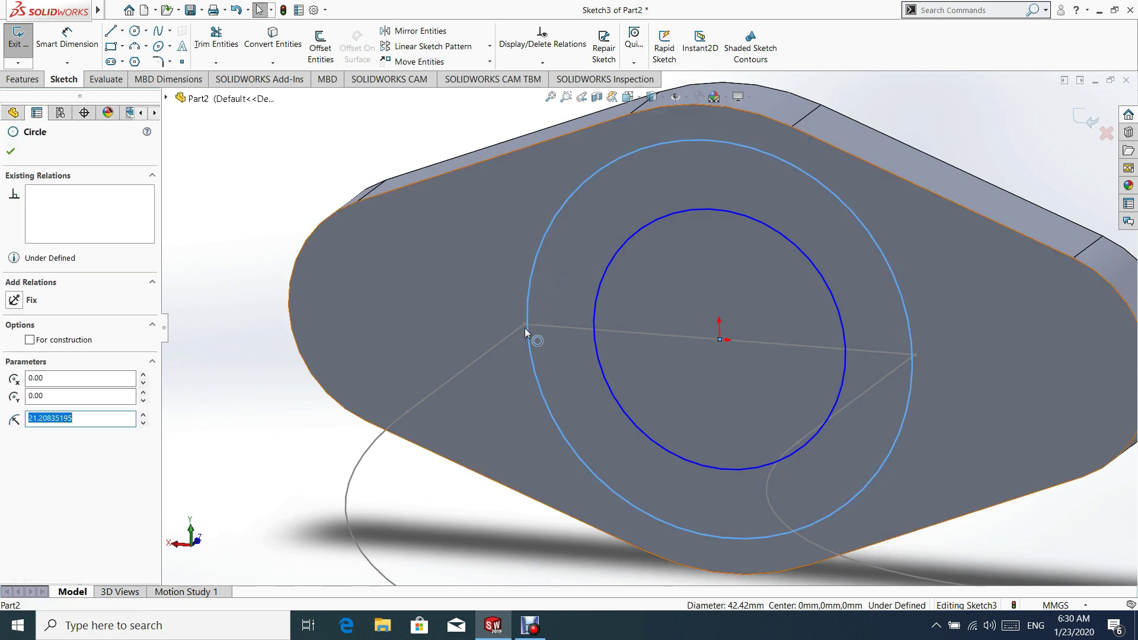
{"action": "scroll", "coordinate": [524, 329], "scroll_direction": "down", "scroll_amount": 2}
{"action": "scroll", "coordinate": [562, 321], "scroll_direction": "down", "scroll_amount": 3}
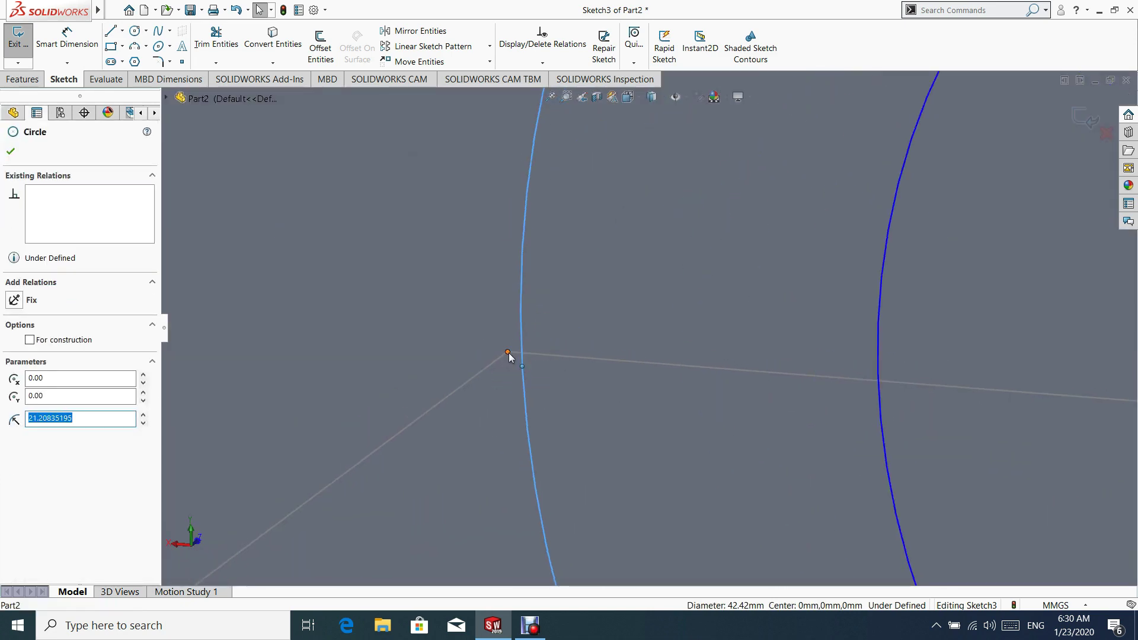
{"action": "left_click", "coordinate": [508, 353], "text": "ctrl"}
{"action": "scroll", "coordinate": [609, 350], "scroll_direction": "up", "scroll_amount": 1}
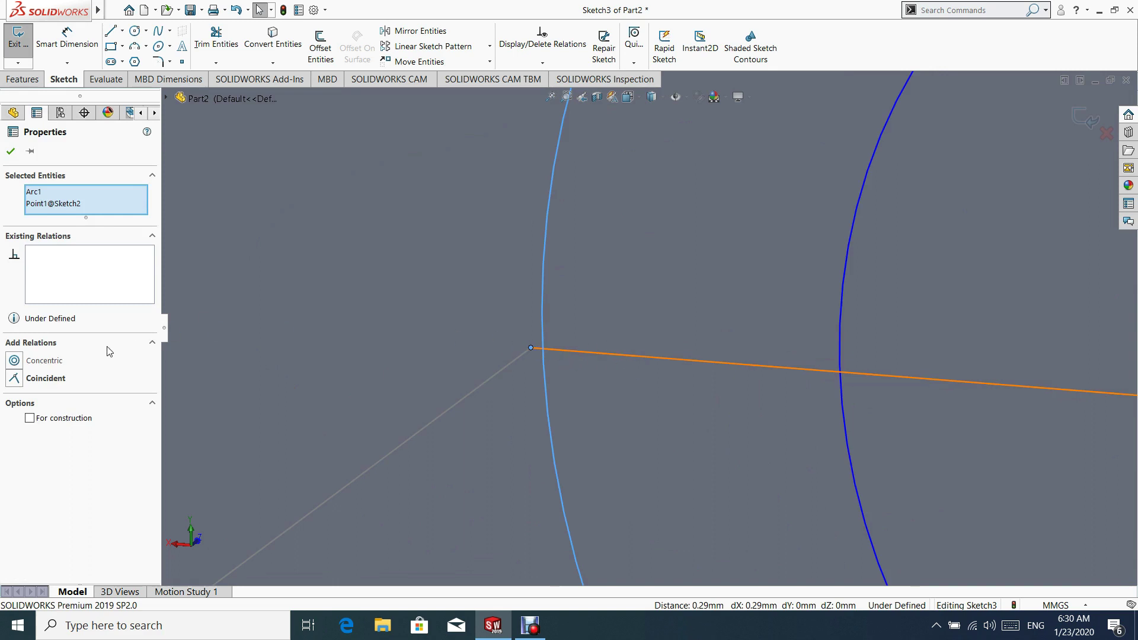
{"action": "left_click", "coordinate": [14, 380]}
{"action": "scroll", "coordinate": [775, 386], "scroll_direction": "up", "scroll_amount": 5}
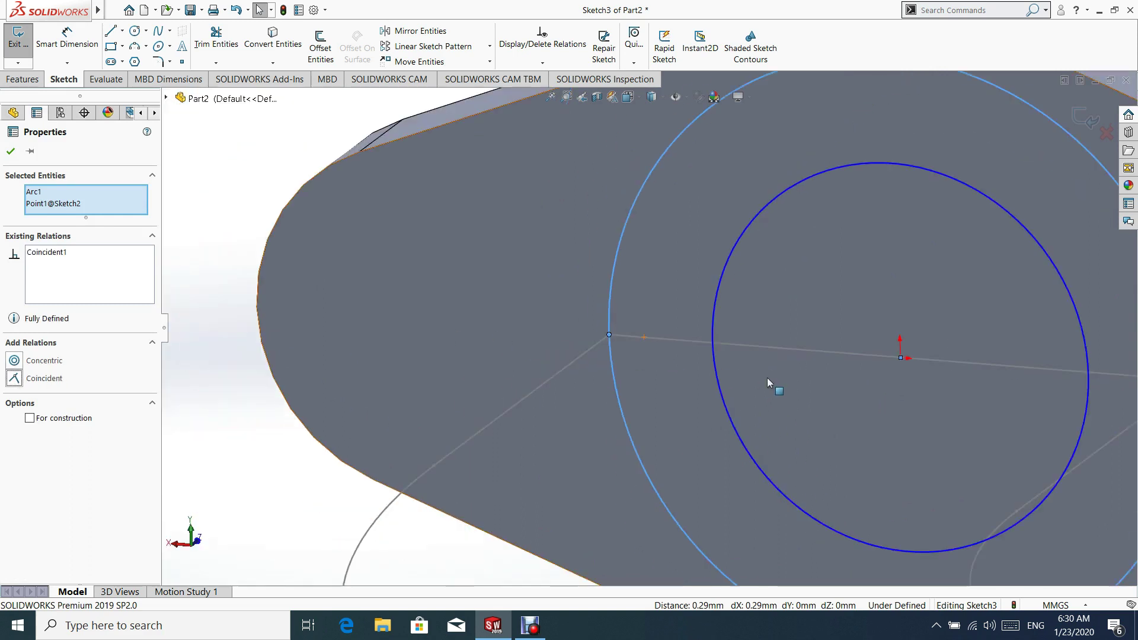
{"action": "left_click", "coordinate": [862, 211]}
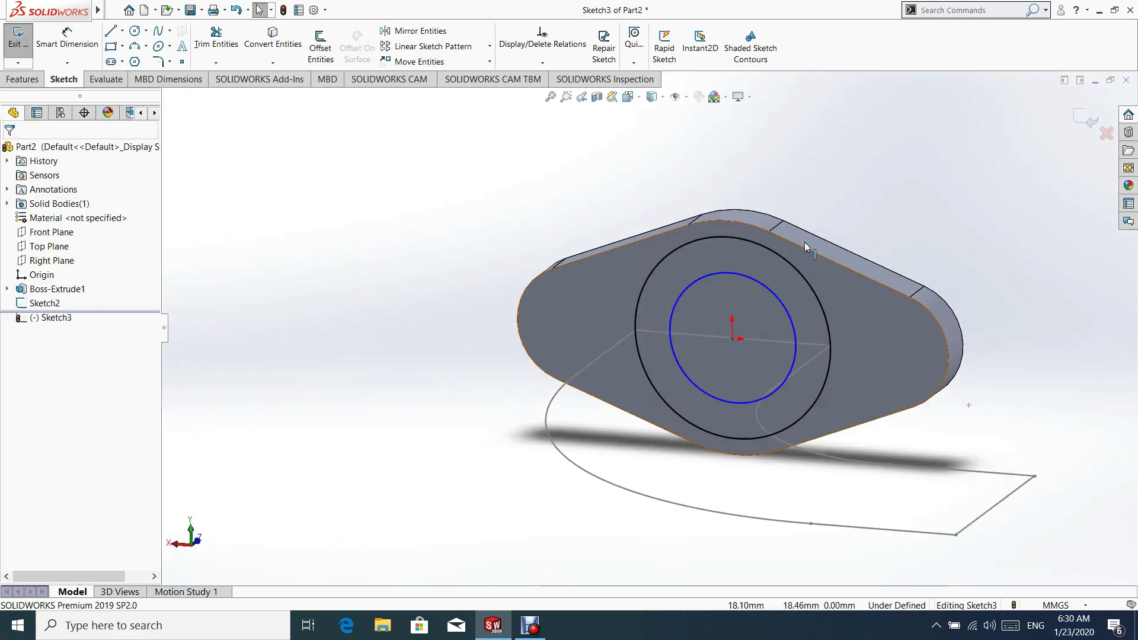
- Dimension the inner circle's diameter as 35 mm and close the sketch
{"action": "left_click", "coordinate": [59, 52]}
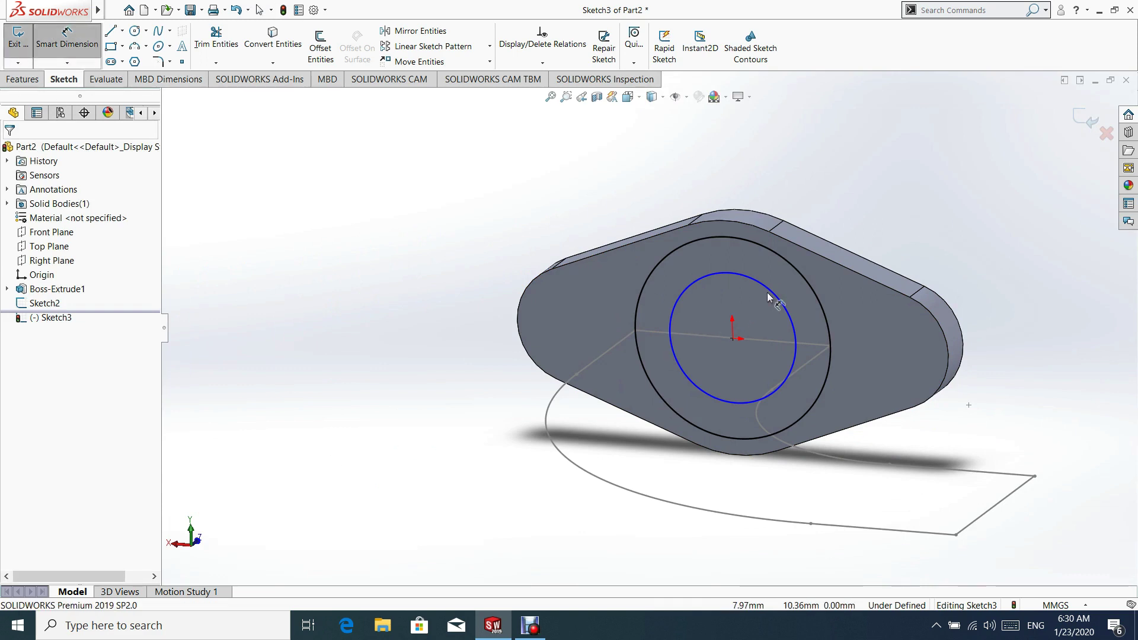
{"action": "left_click", "coordinate": [774, 290]}
{"action": "left_click", "coordinate": [893, 169]}
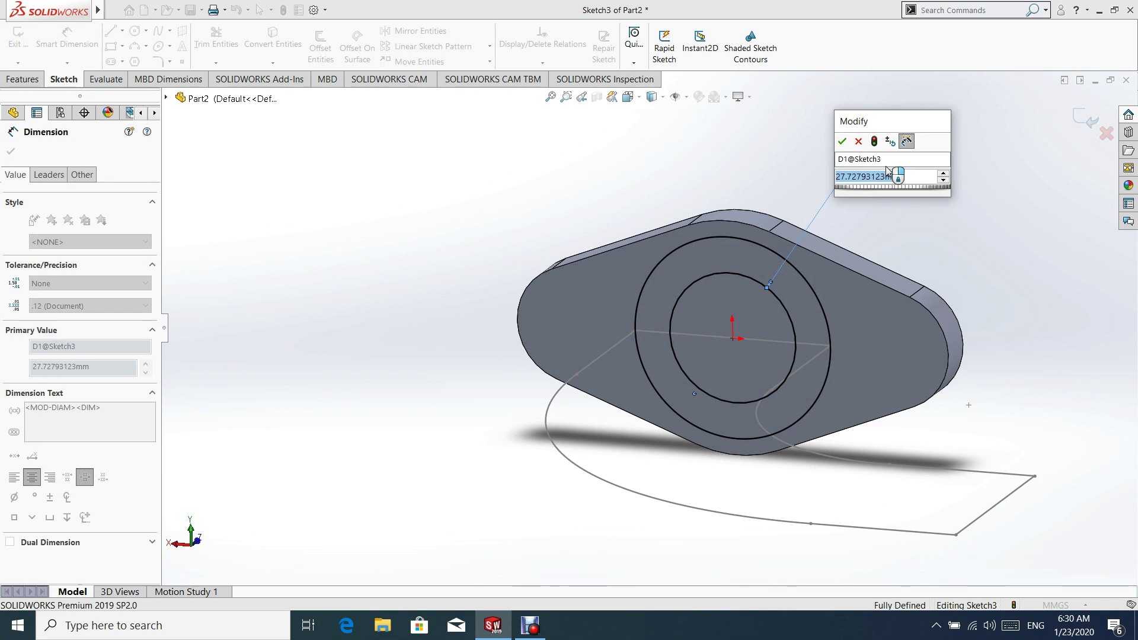
{"action": "type", "text": "35"}
{"action": "key", "text": "Return"}
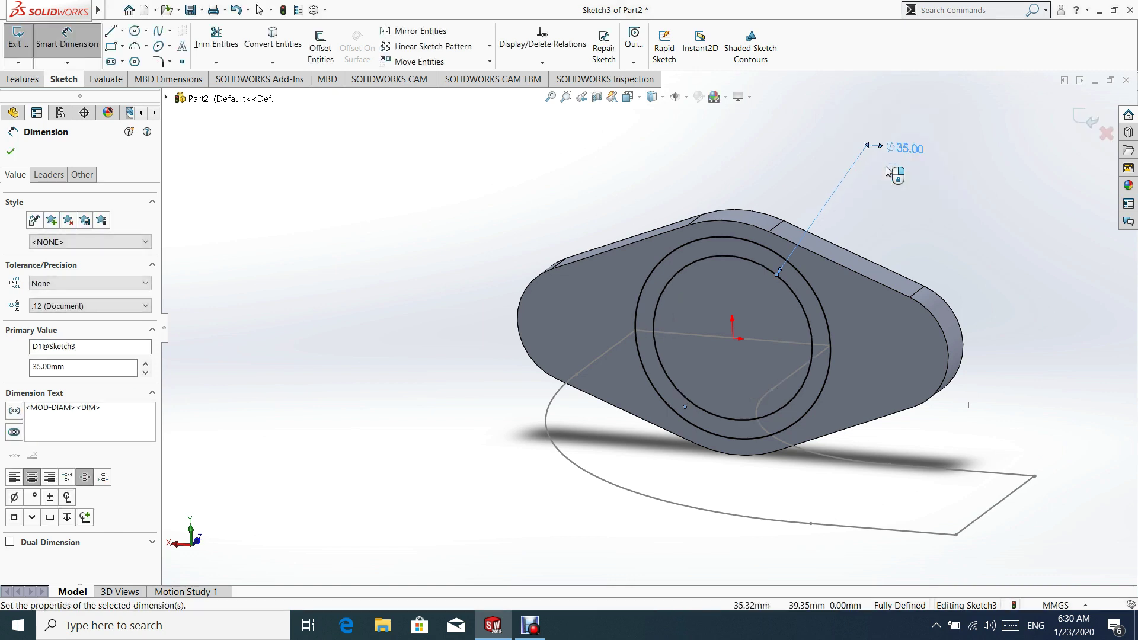
{"action": "left_click", "coordinate": [10, 151]}
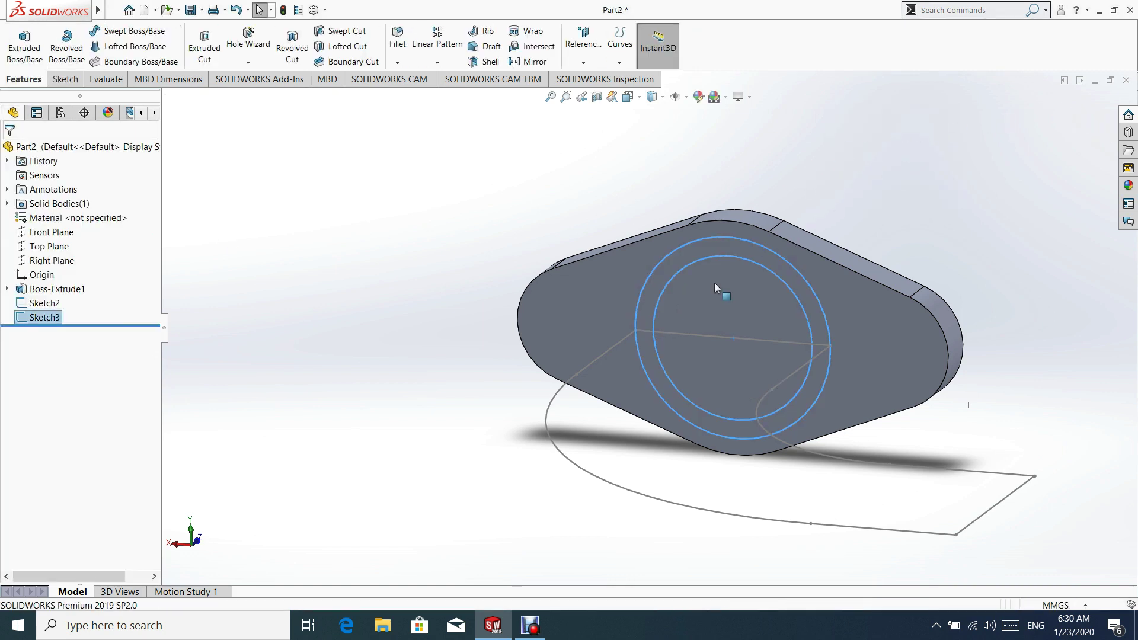
- Set up a boss Sweep with the two-circle sketch as profile and the elbow's outer line, arc and line chain as path
{"action": "middle_click_drag", "start_coordinate": [666, 310], "coordinate": [638, 332]}
{"action": "scroll", "coordinate": [637, 332], "scroll_direction": "up", "scroll_amount": 2}
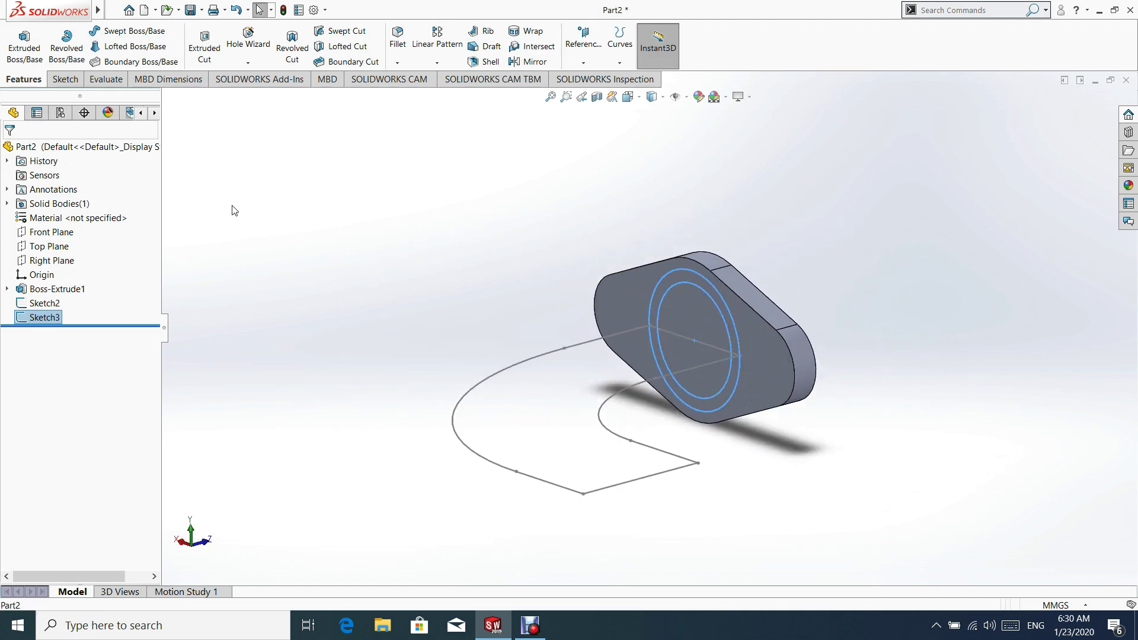
{"action": "left_click", "coordinate": [125, 31]}
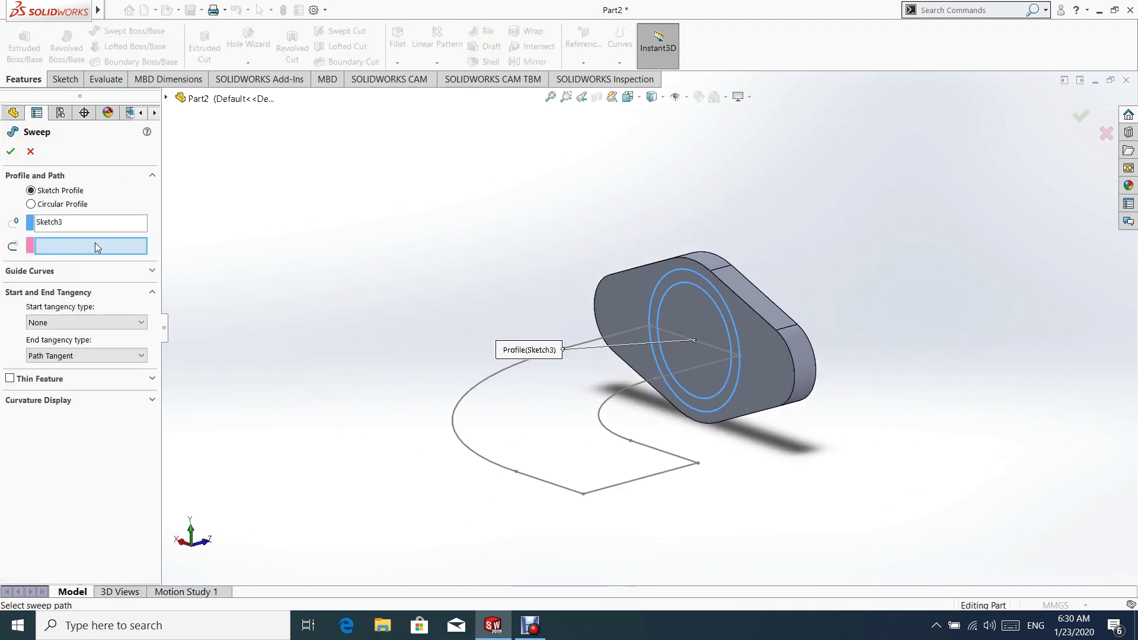
{"action": "left_click", "coordinate": [53, 224]}
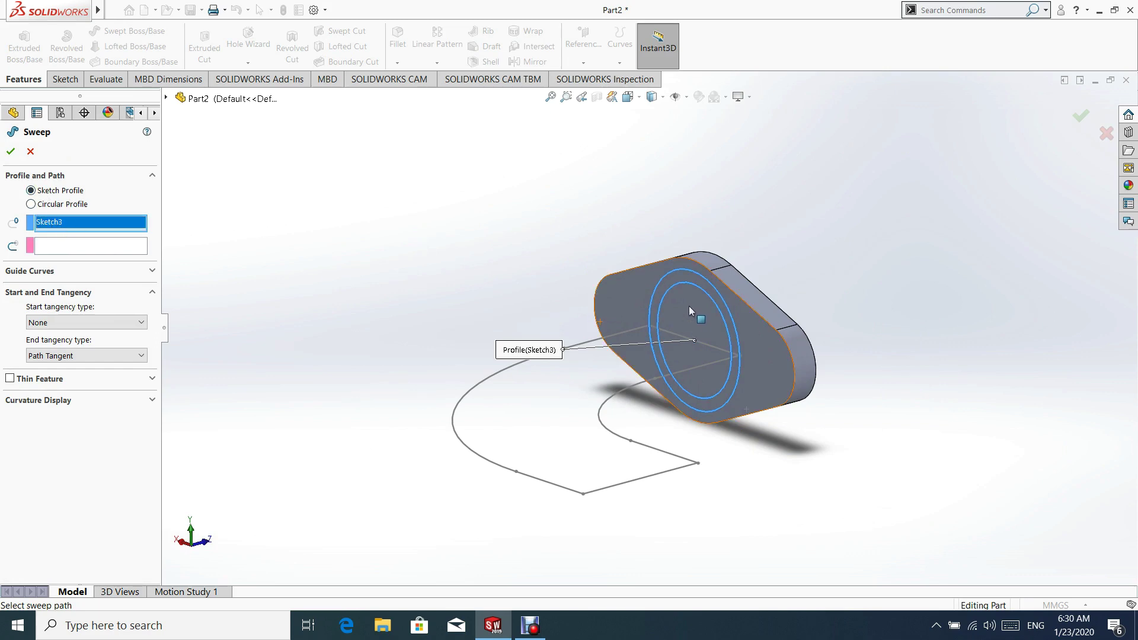
{"action": "left_click", "coordinate": [50, 249]}
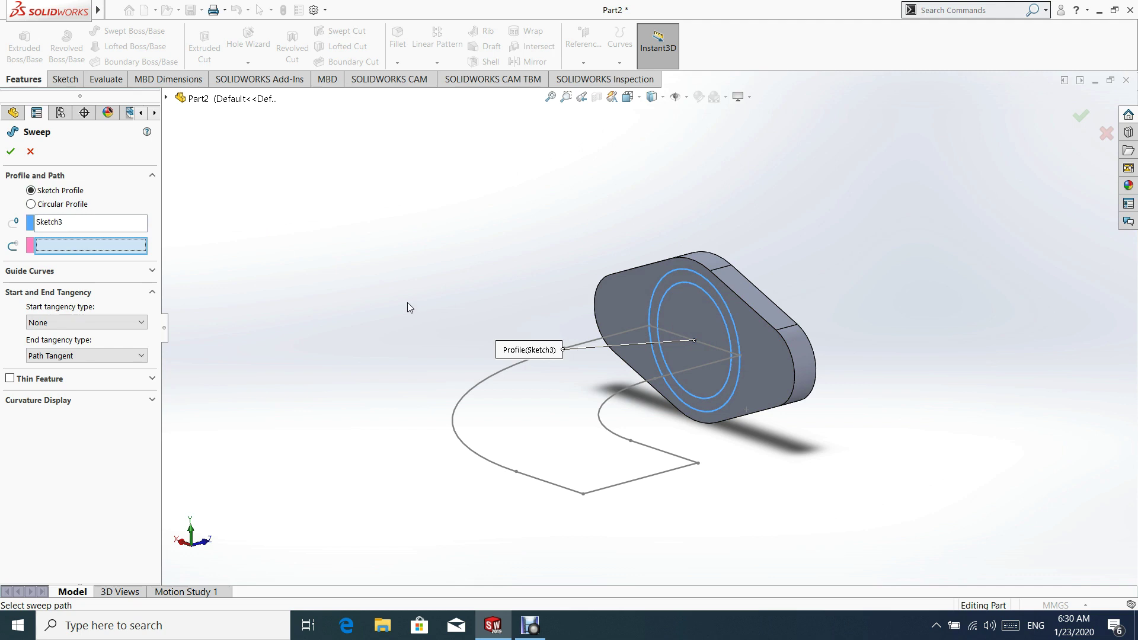
{"action": "right_click", "coordinate": [92, 246]}
{"action": "left_click", "coordinate": [135, 271]}
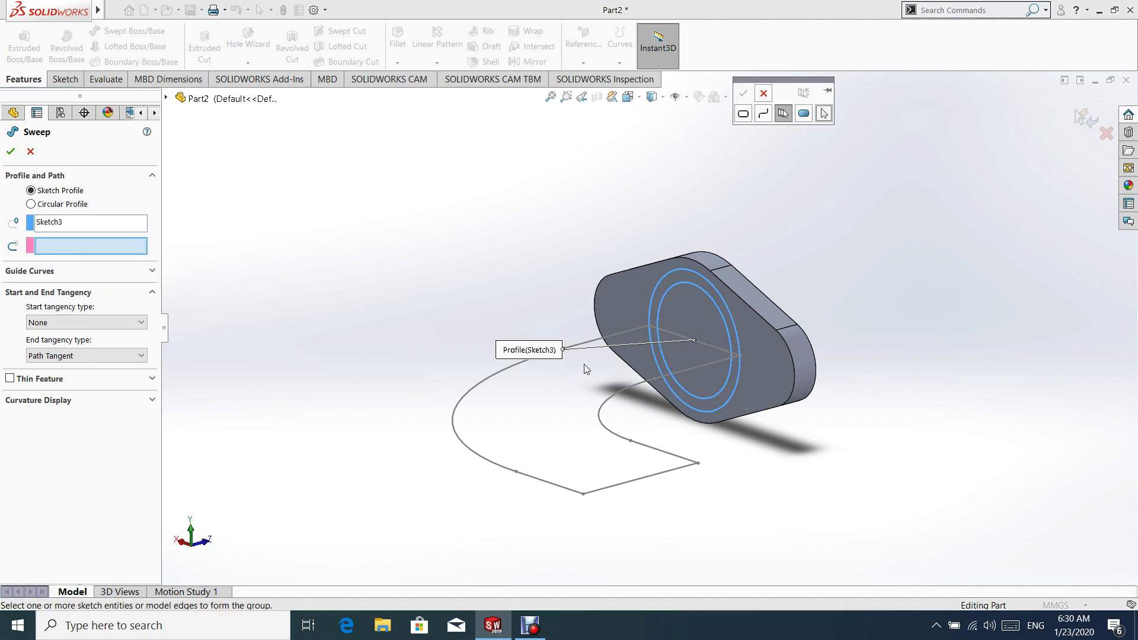
{"action": "left_click", "coordinate": [633, 335]}
{"action": "left_click", "coordinate": [521, 362]}
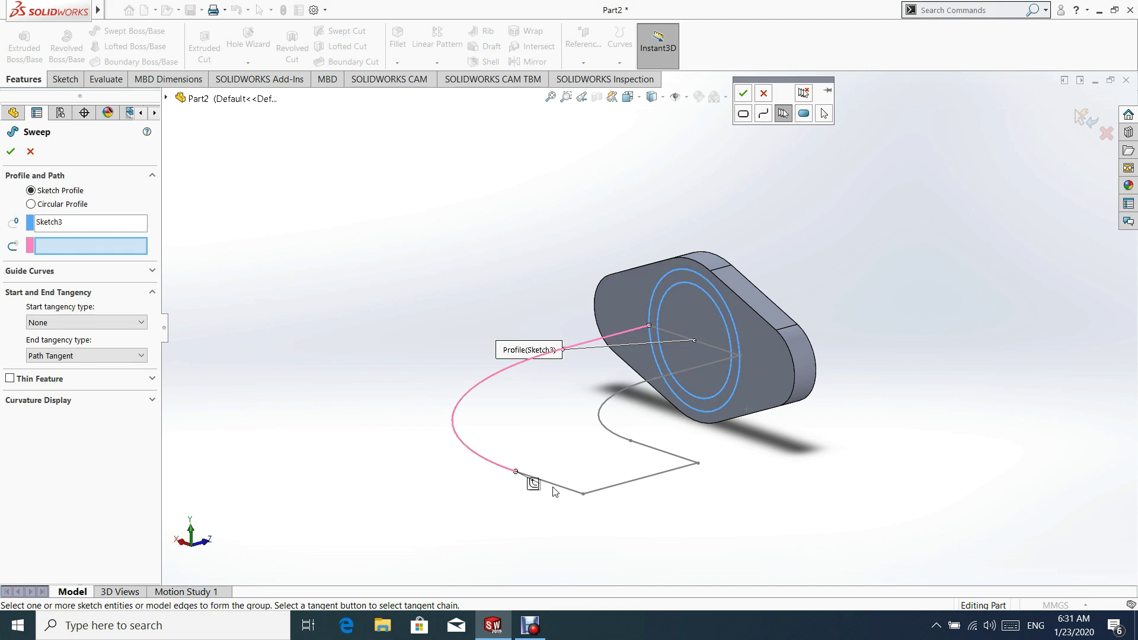
{"action": "left_click", "coordinate": [558, 490]}
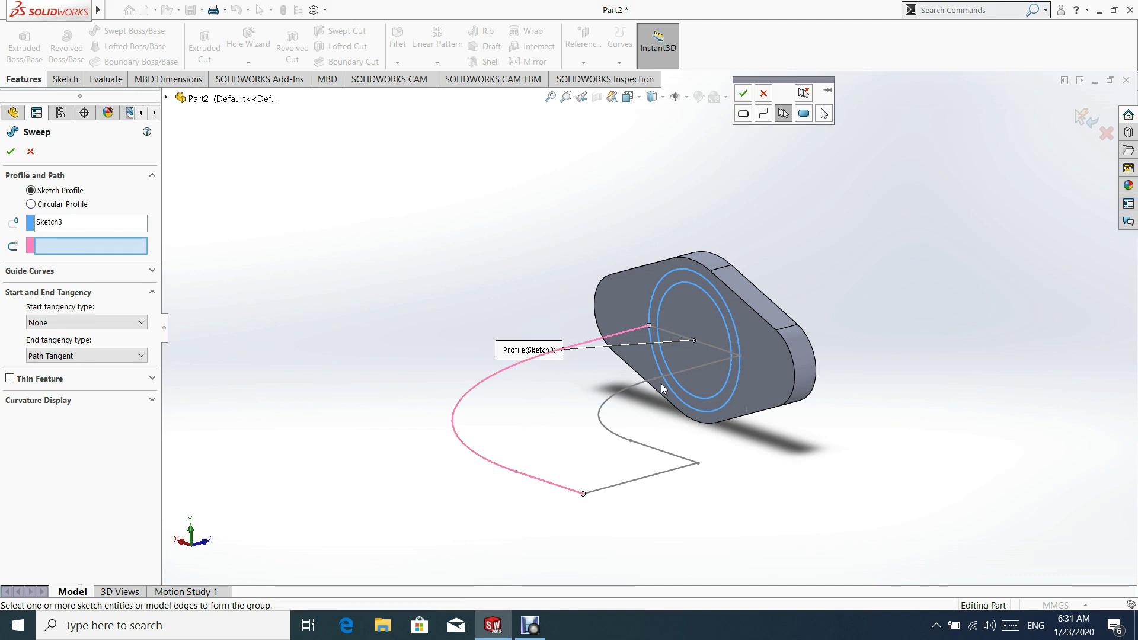
{"action": "left_click", "coordinate": [744, 93]}
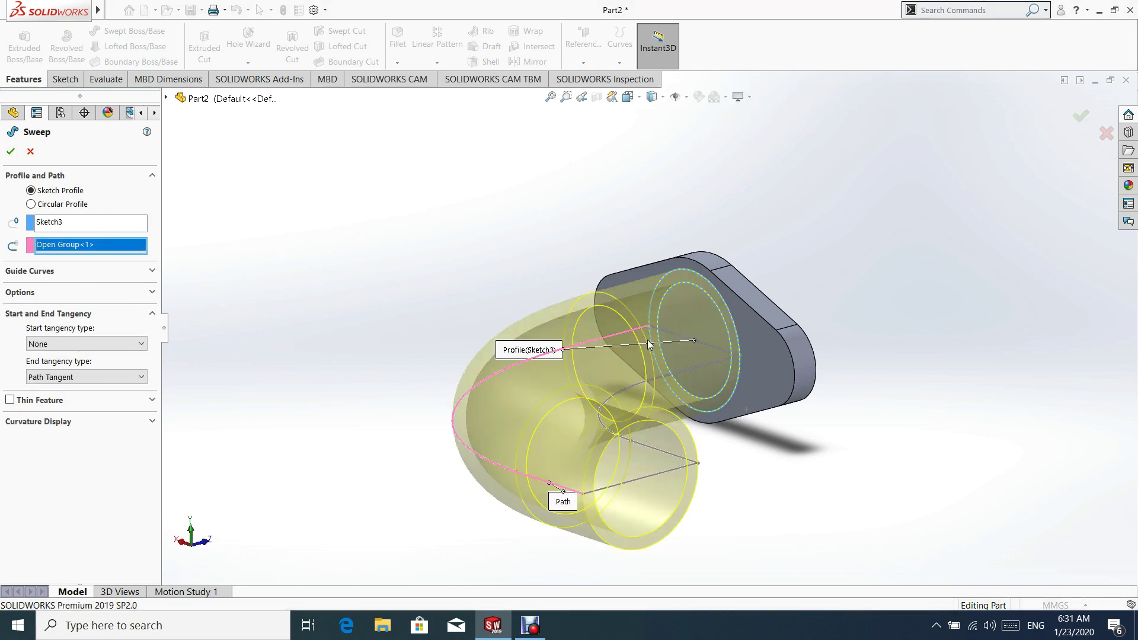
- Check the sweep options, leave Merge tangent faces off, and create the swept pipe elbow
{"action": "middle_click_drag", "start_coordinate": [614, 329], "coordinate": [645, 367]}
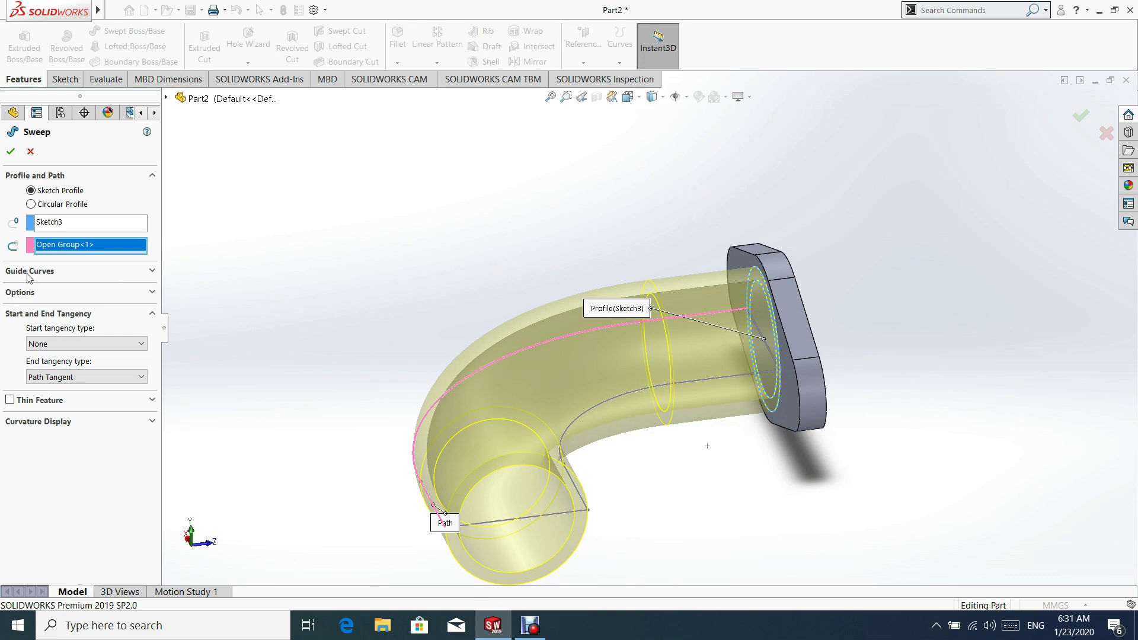
{"action": "left_click", "coordinate": [30, 294]}
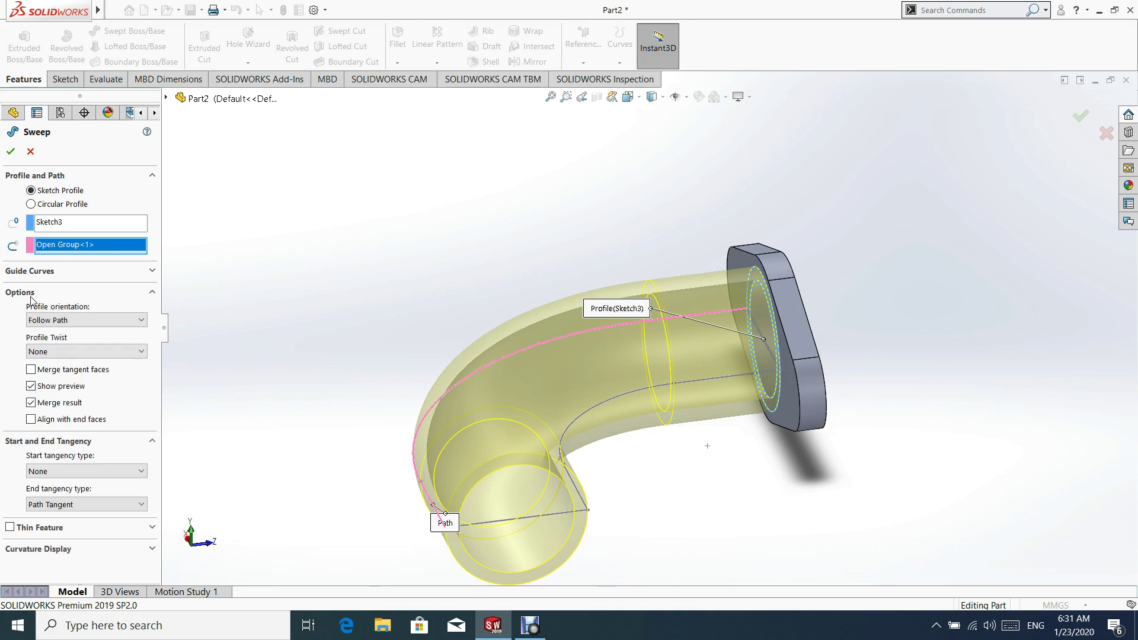
{"action": "left_click", "coordinate": [30, 369]}
{"action": "left_click", "coordinate": [31, 371]}
{"action": "scroll", "coordinate": [699, 322], "scroll_direction": "down", "scroll_amount": 2}
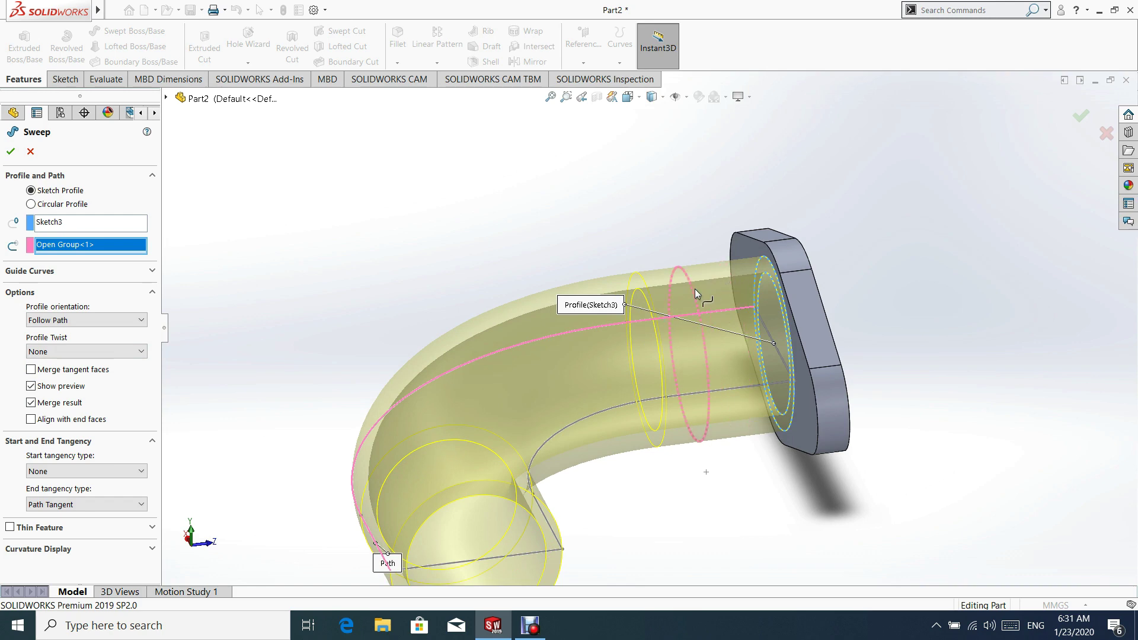
{"action": "left_click", "coordinate": [11, 152]}
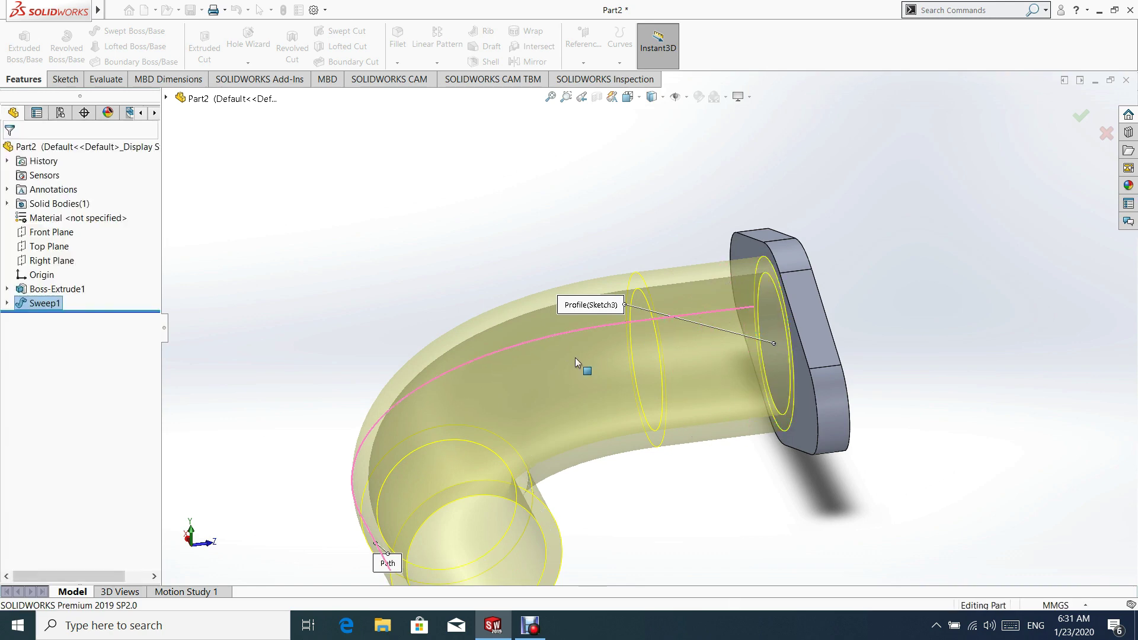
- Inspect the elbow's separate outer faces, and edit the sweep to turn on Merge tangent faces
{"action": "scroll", "coordinate": [721, 446], "scroll_direction": "up", "scroll_amount": 1}
{"action": "scroll", "coordinate": [721, 446], "scroll_direction": "up", "scroll_amount": 2}
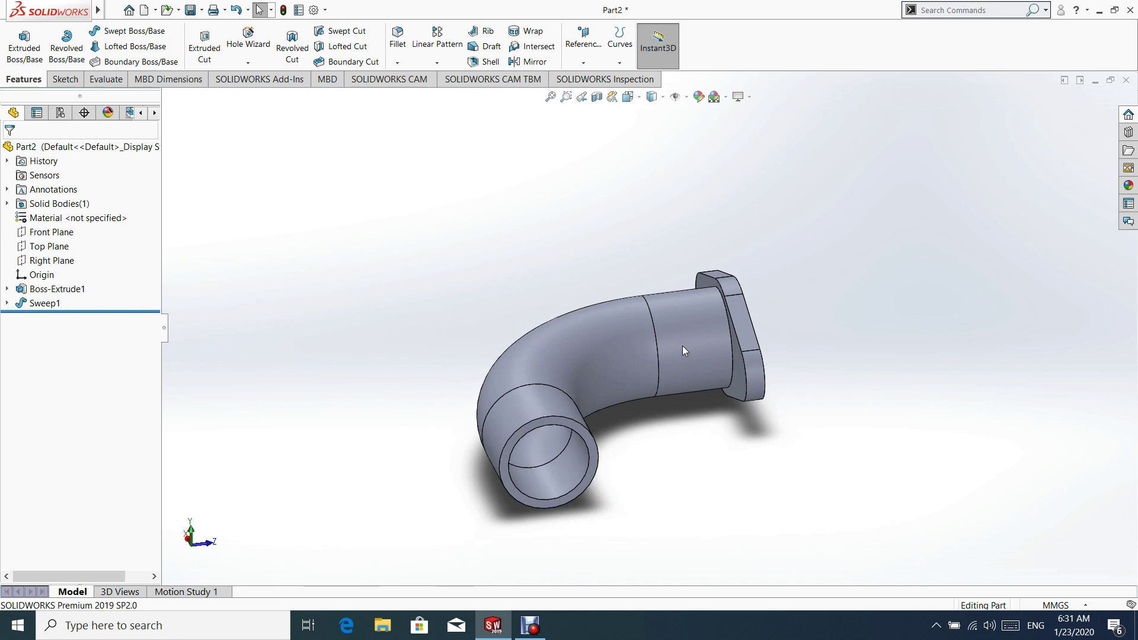
{"action": "left_click", "coordinate": [671, 360]}
{"action": "left_click", "coordinate": [600, 356]}
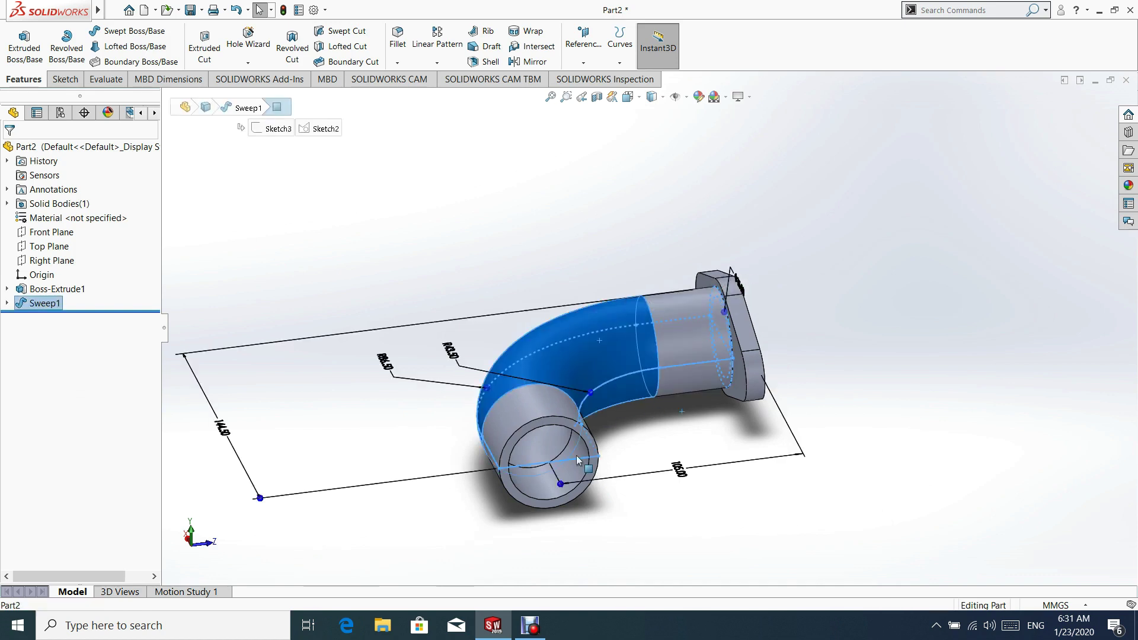
{"action": "left_click", "coordinate": [525, 409]}
{"action": "left_click", "coordinate": [677, 470]}
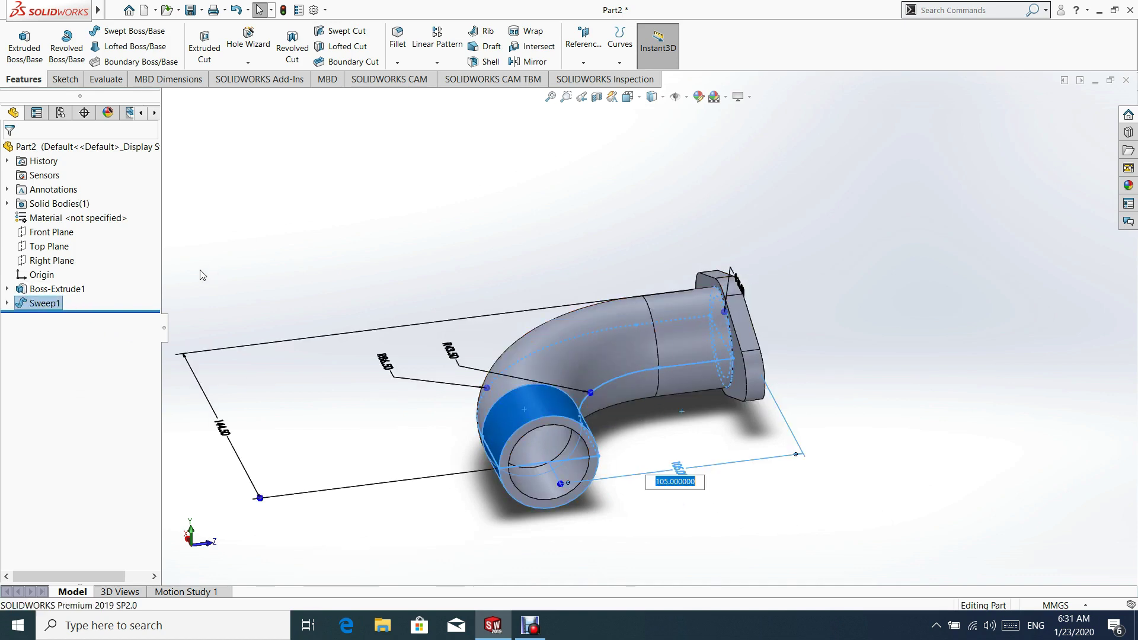
{"action": "left_click", "coordinate": [216, 274]}
{"action": "left_click", "coordinate": [47, 303]}
{"action": "left_click", "coordinate": [99, 283]}
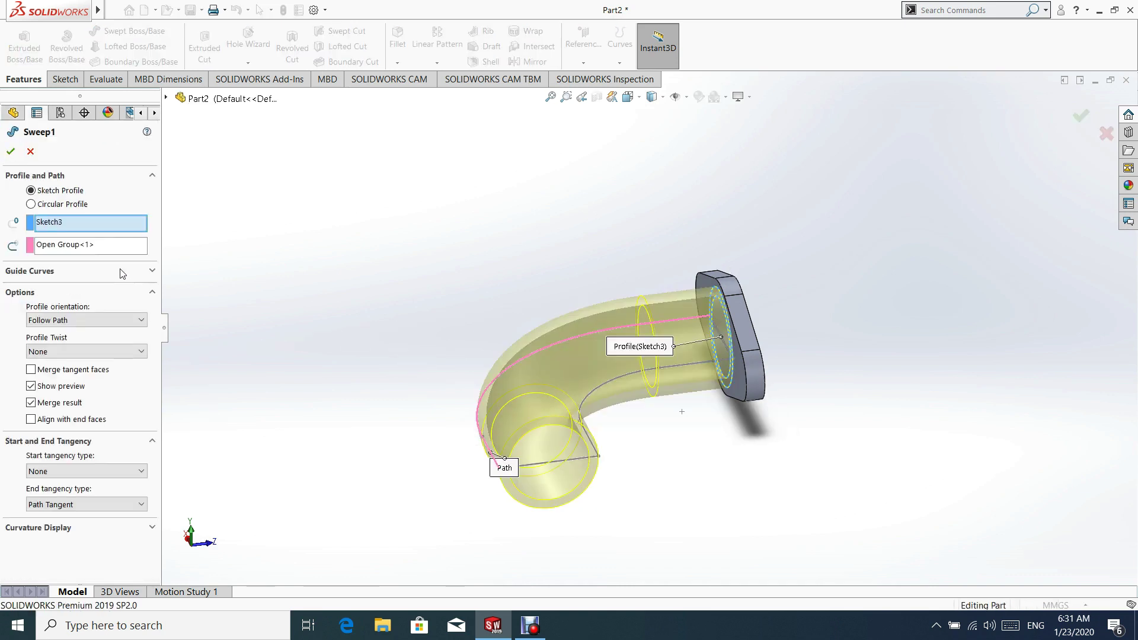
{"action": "left_click", "coordinate": [30, 370]}
{"action": "left_click", "coordinate": [11, 152]}
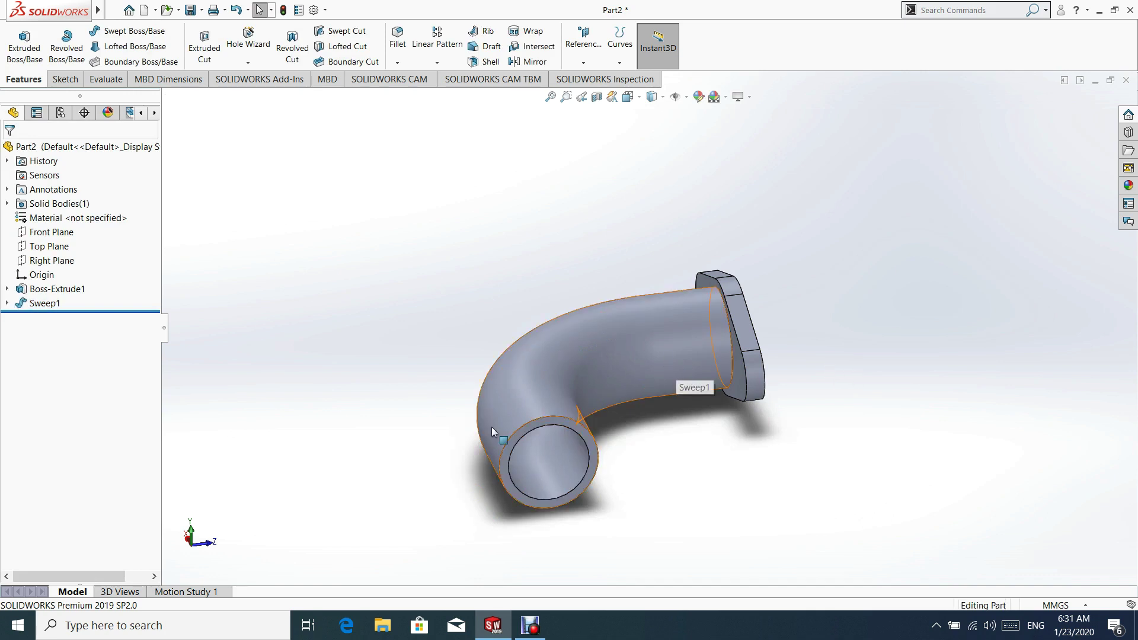
- Edit the elbow sweep to turn off Merge result so the pipe is a separate body from the flange
{"action": "left_click", "coordinate": [48, 303]}
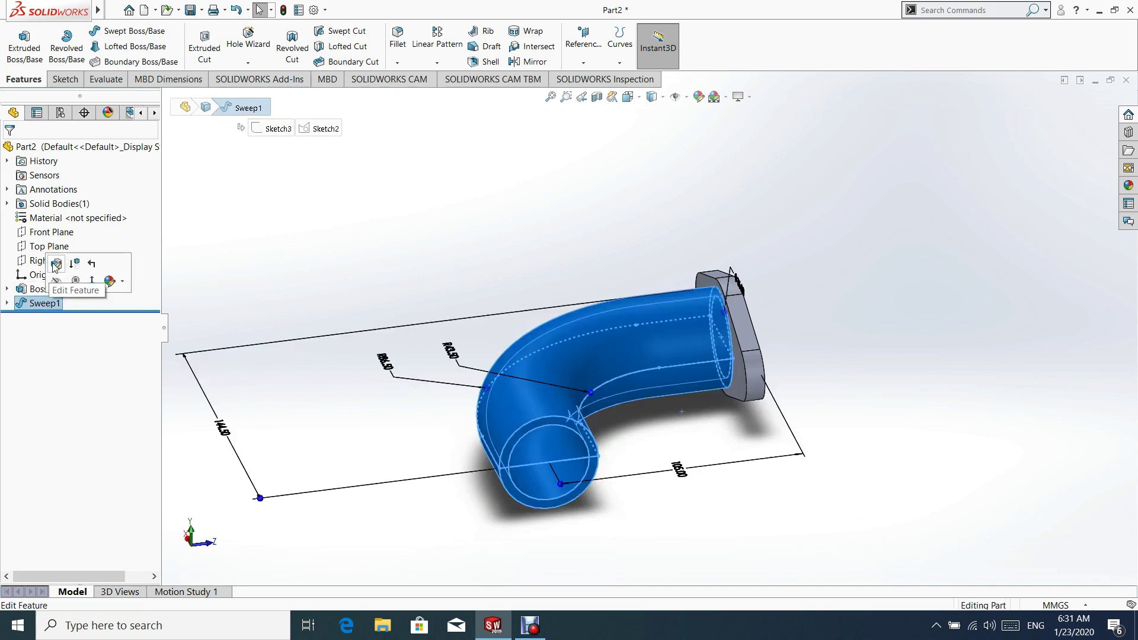
{"action": "left_click", "coordinate": [56, 264]}
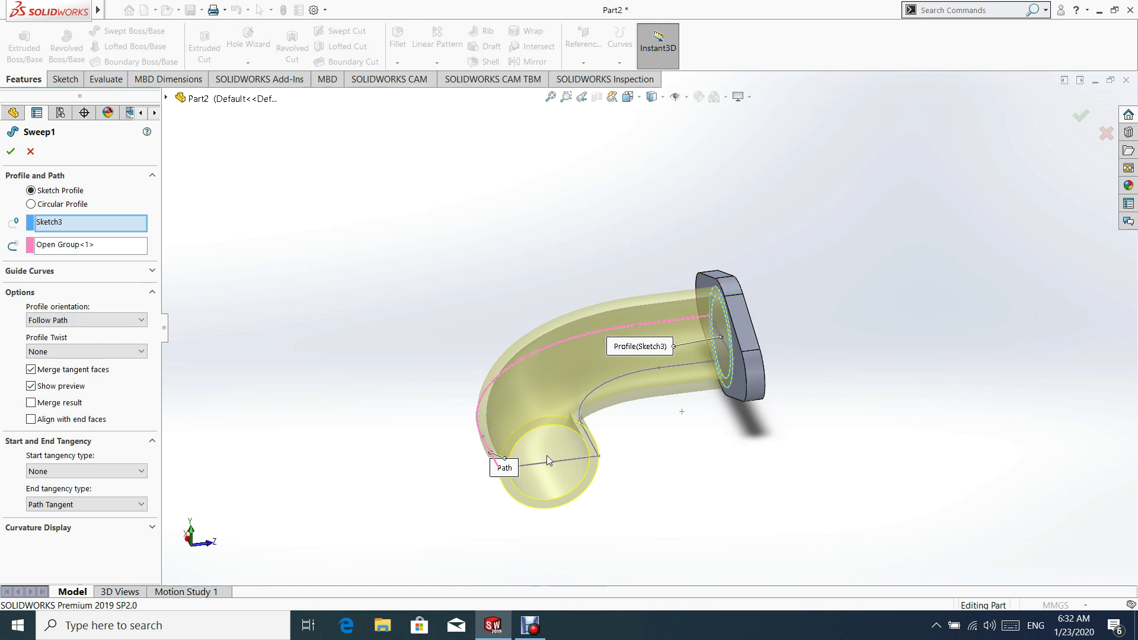
{"action": "left_click", "coordinate": [11, 152]}
{"action": "middle_click_drag", "start_coordinate": [638, 406], "coordinate": [776, 368]}
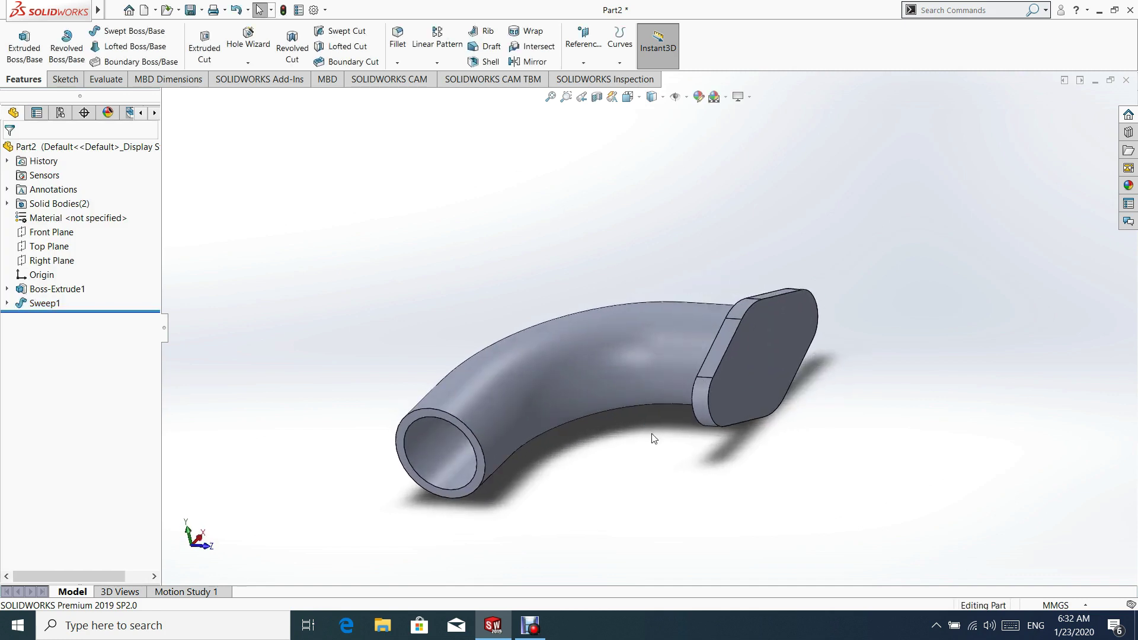
- Open the existing flange's sketch in a normal view, copy its entire dimensioned profile, and close the sketch
{"action": "left_click", "coordinate": [776, 367]}
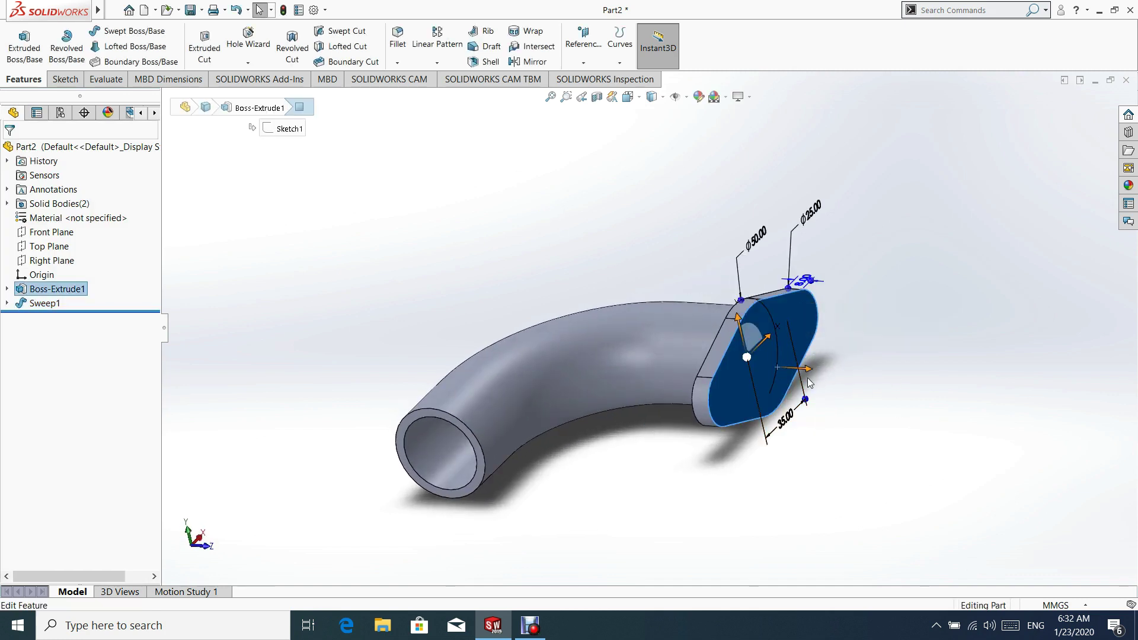
{"action": "left_click", "coordinate": [721, 352]}
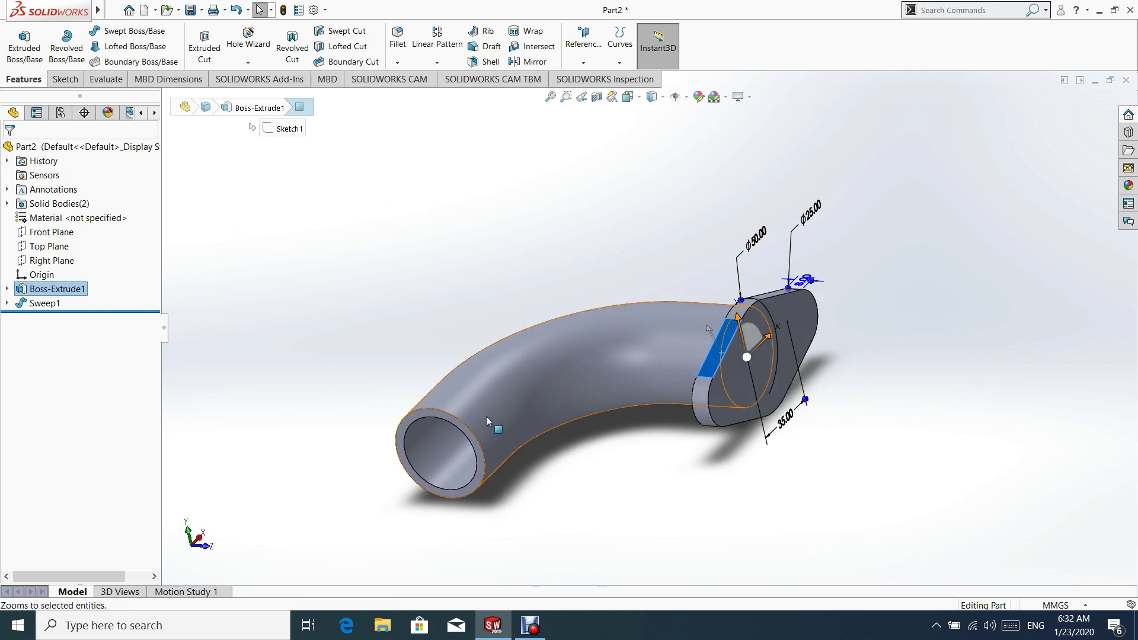
{"action": "left_click", "coordinate": [7, 289]}
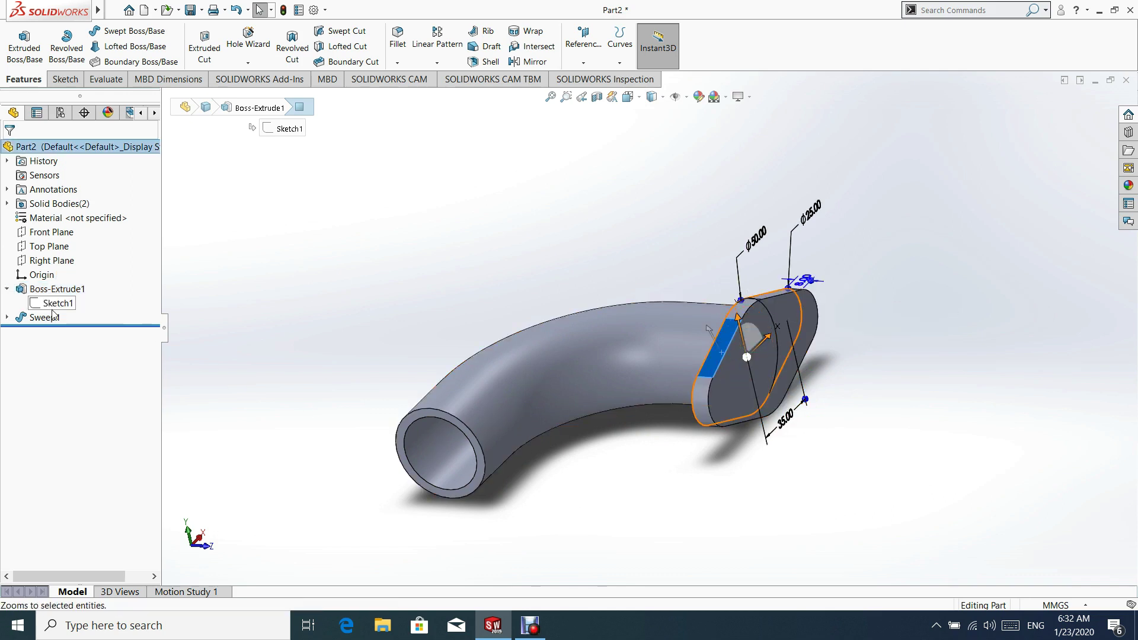
{"action": "left_click", "coordinate": [60, 303]}
{"action": "left_click", "coordinate": [89, 274]}
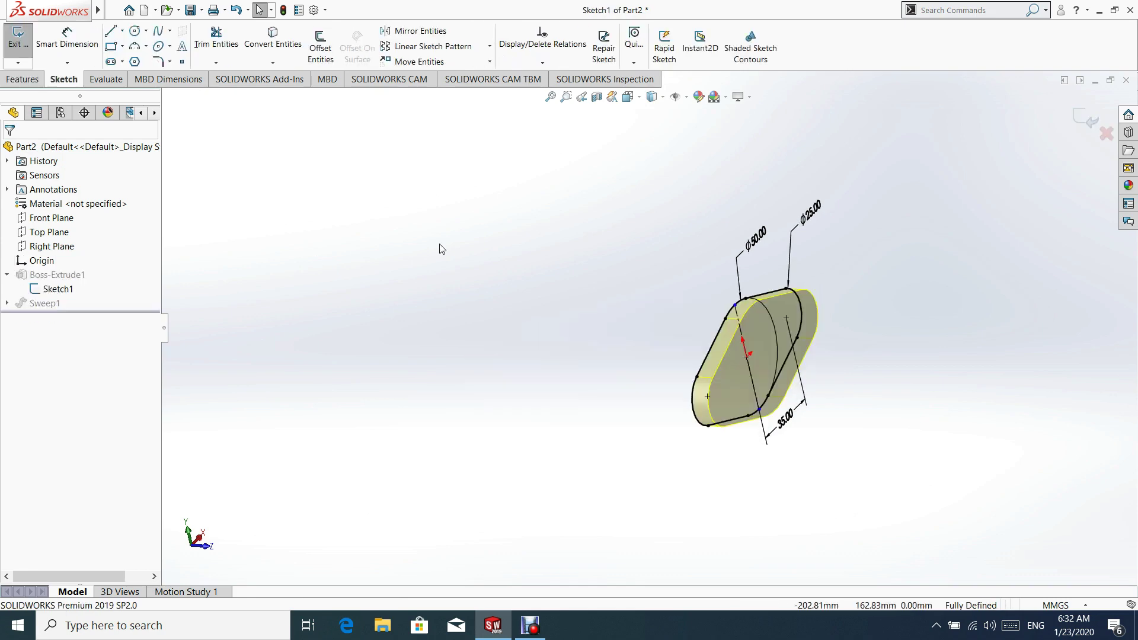
{"action": "left_click", "coordinate": [629, 97]}
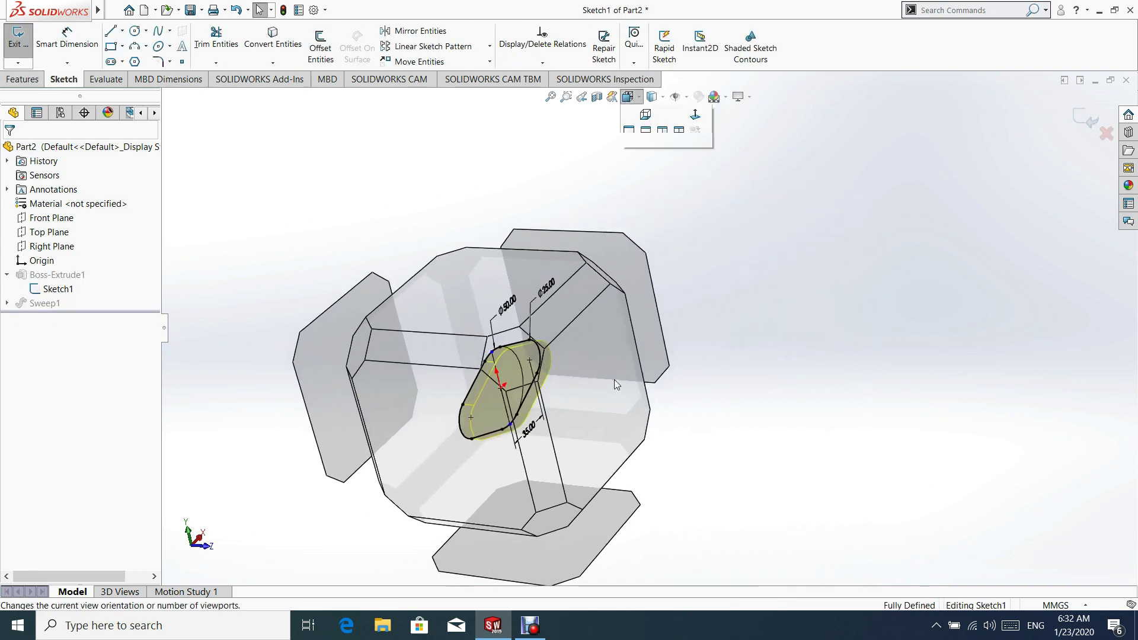
{"action": "left_click", "coordinate": [628, 422]}
{"action": "mouse_move", "coordinate": [917, 141]}
{"action": "left_mouse_down"}
{"action": "mouse_move", "coordinate": [546, 358]}
{"action": "mouse_move", "coordinate": [326, 557]}
{"action": "left_mouse_up"}
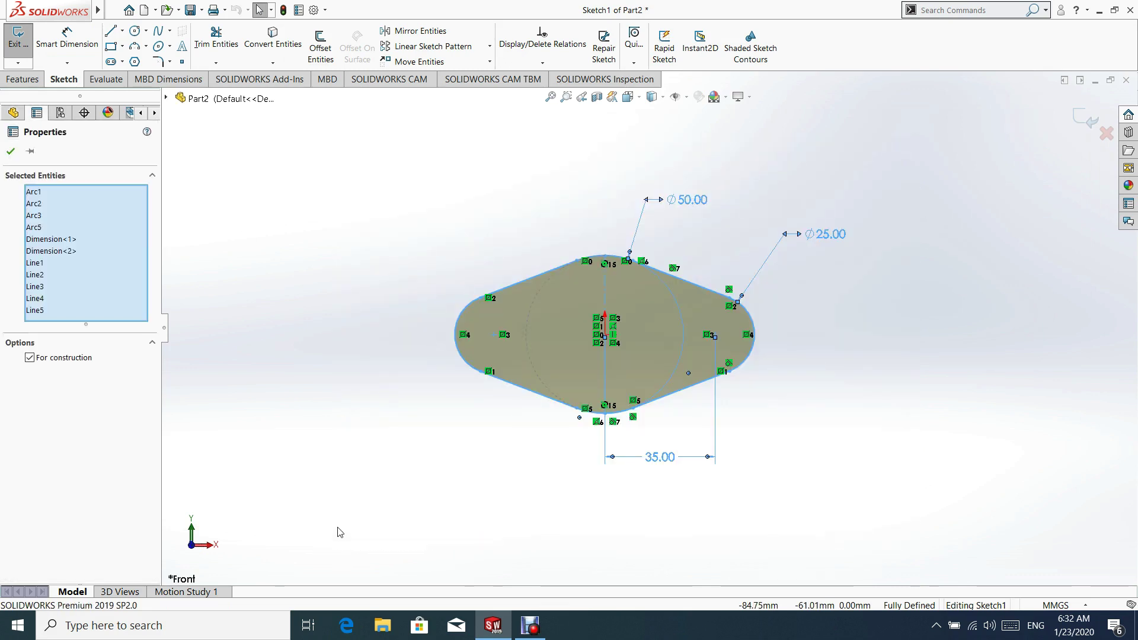
{"action": "left_click", "coordinate": [11, 152]}
{"action": "left_click", "coordinate": [1089, 119]}
- Start a sketch on the pipe's open end face, view it straight on, and paste the copied flange profile
{"action": "middle_click_drag", "start_coordinate": [559, 300], "coordinate": [333, 287]}
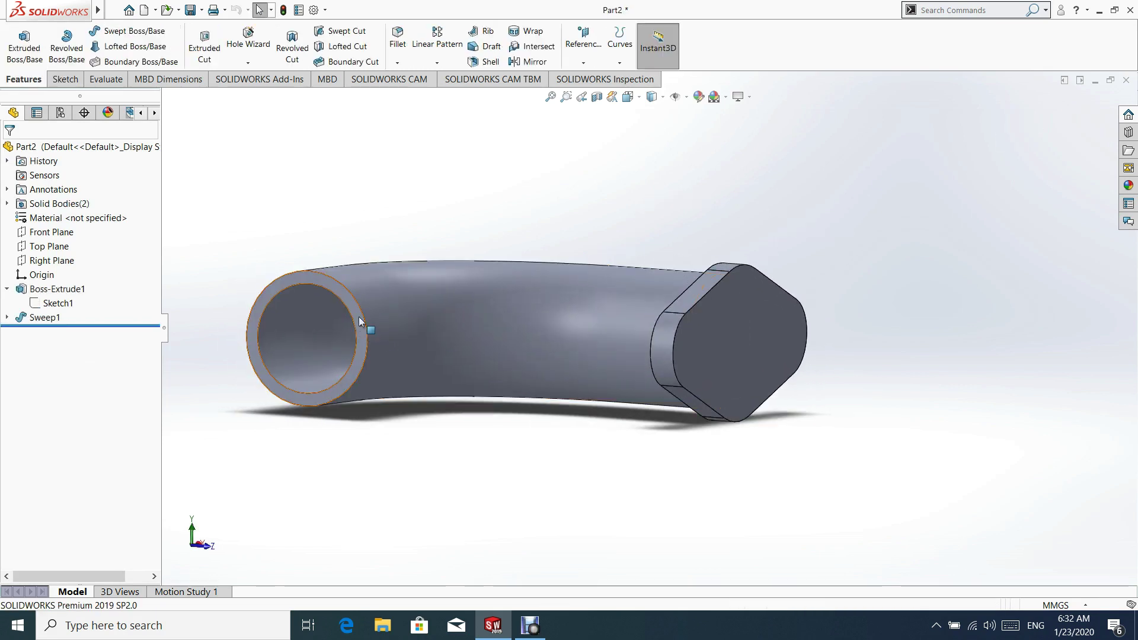
{"action": "left_click", "coordinate": [333, 286]}
{"action": "left_click", "coordinate": [384, 259]}
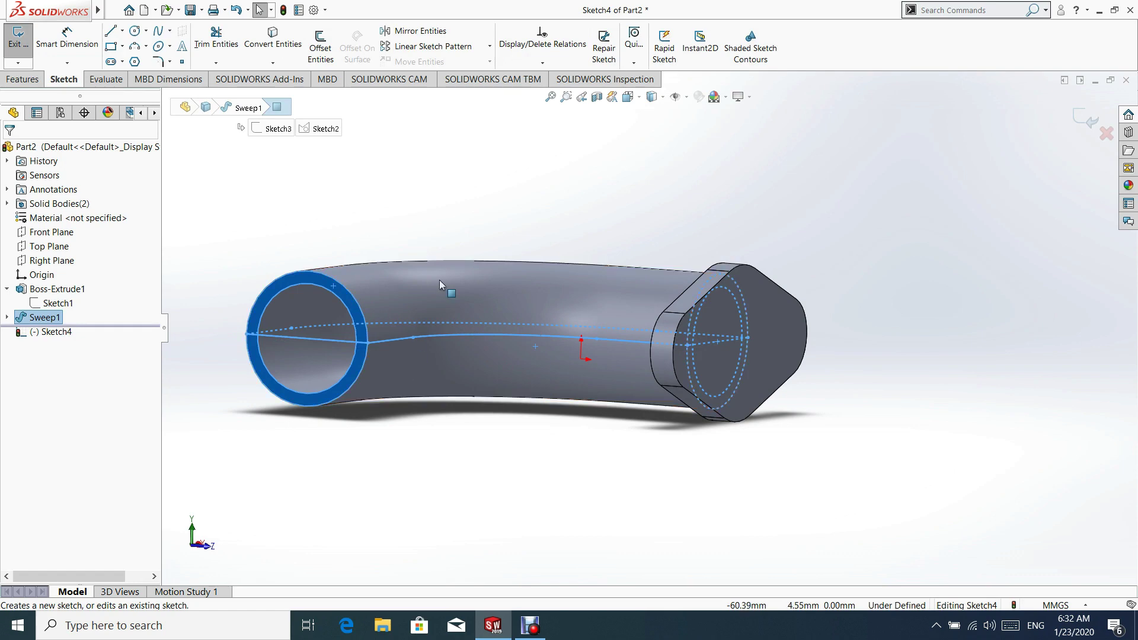
{"action": "left_click", "coordinate": [629, 97]}
{"action": "left_click", "coordinate": [486, 209]}
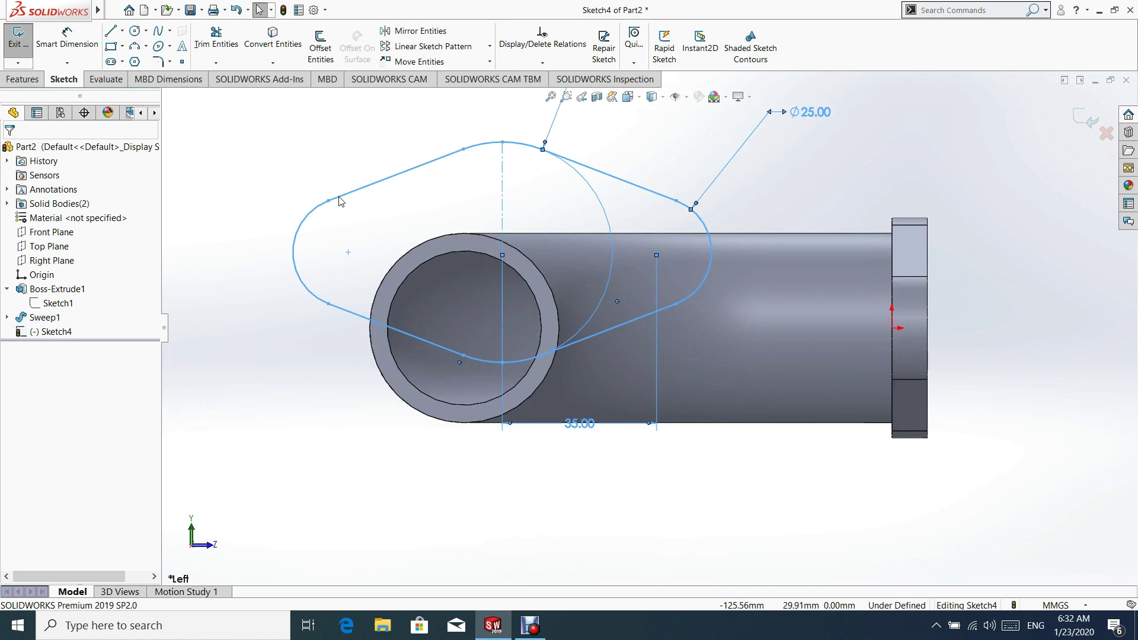
{"action": "left_click", "coordinate": [329, 166]}
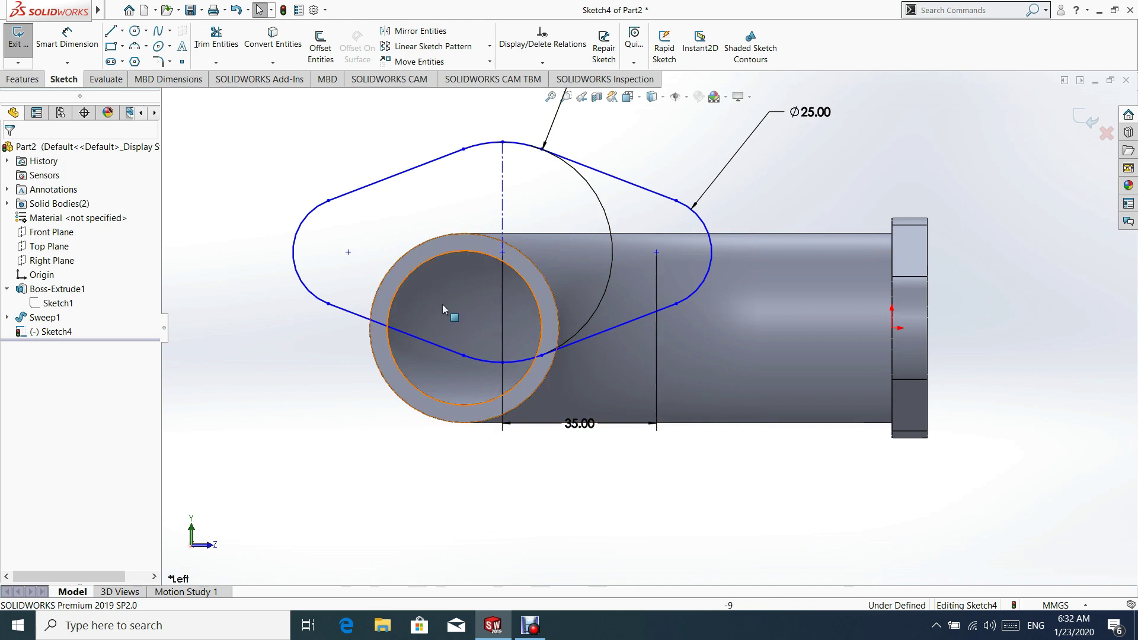
- Make the pasted profile's upper 50 mm diameter arc concentric with the pipe's bore edge
{"action": "left_click", "coordinate": [496, 143]}
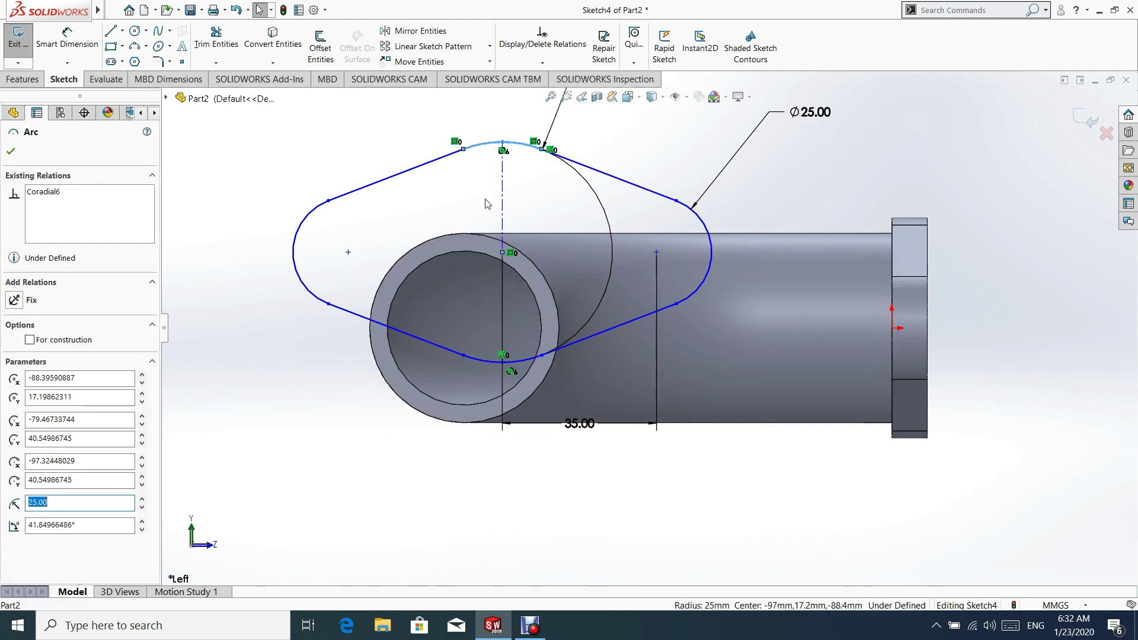
{"action": "left_click", "coordinate": [465, 254], "text": "ctrl"}
{"action": "left_click", "coordinate": [551, 200]}
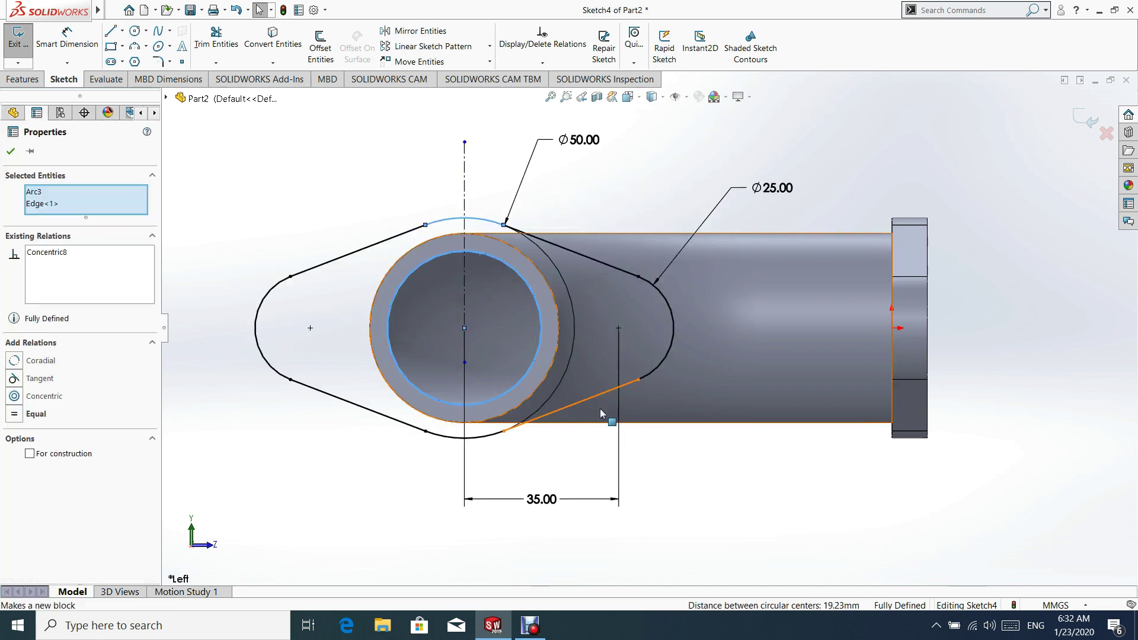
{"action": "left_click", "coordinate": [731, 461]}
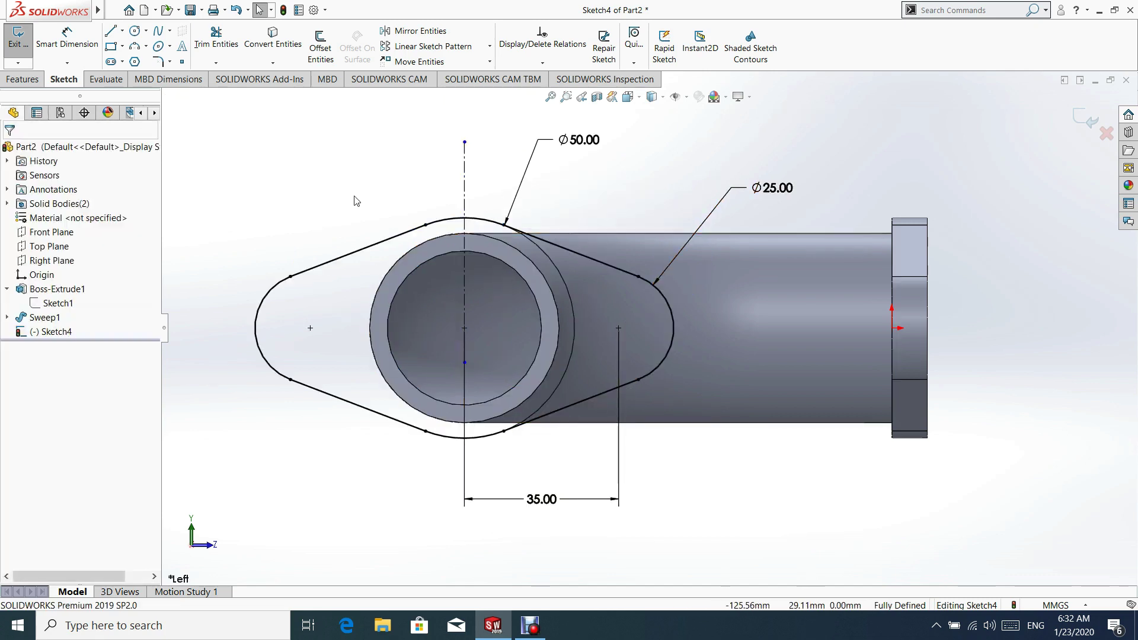
- Close the sketch and extrude the second flange 8 mm blind, outward from the pipe end, with Merge result off
{"action": "left_click", "coordinate": [1087, 119]}
{"action": "middle_click_drag", "start_coordinate": [819, 218], "coordinate": [533, 349]}
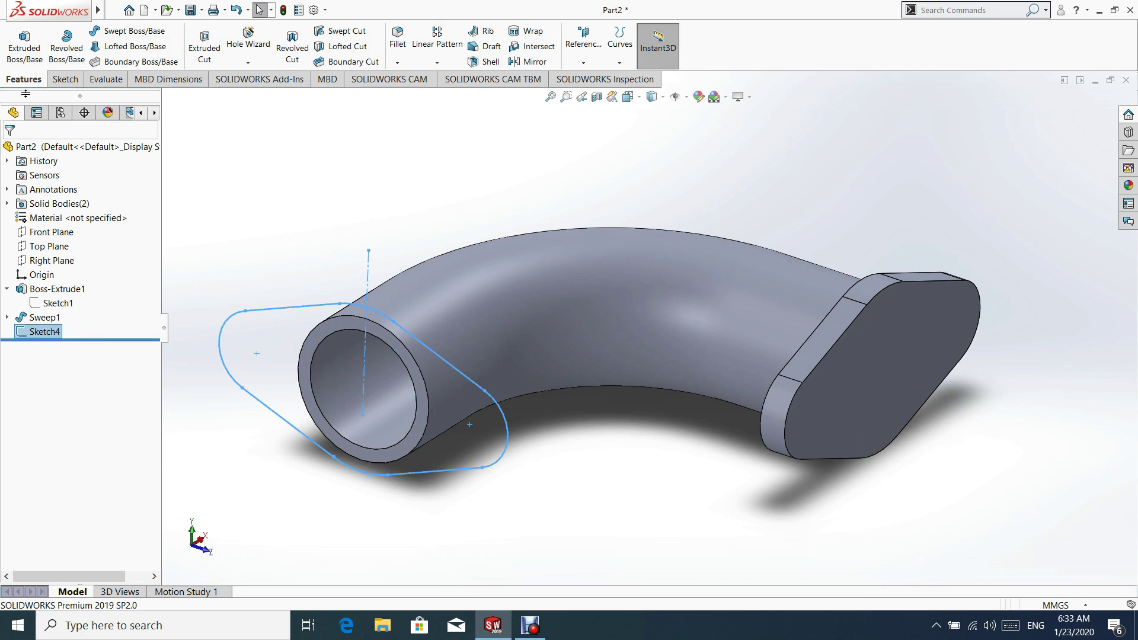
{"action": "left_click", "coordinate": [24, 43]}
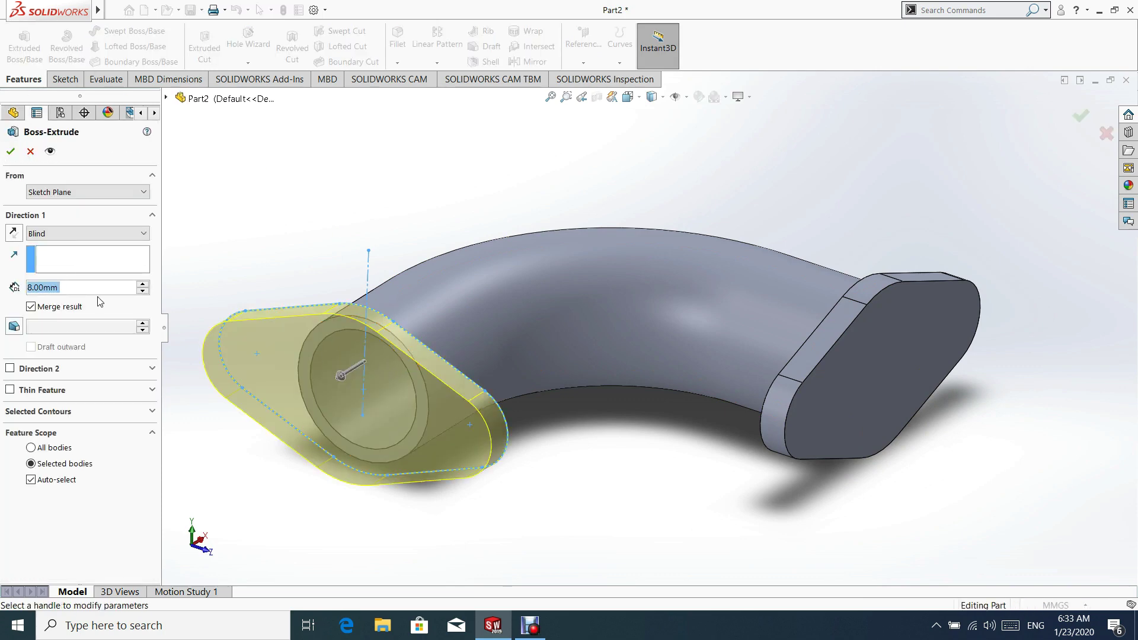
{"action": "left_click", "coordinate": [32, 307]}
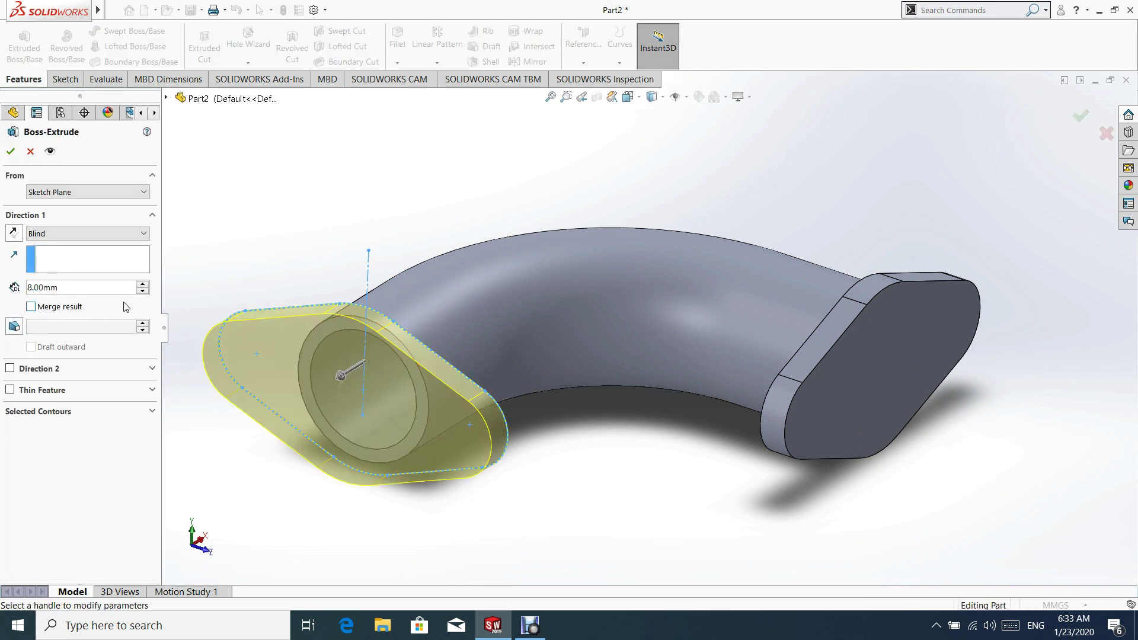
{"action": "left_click", "coordinate": [10, 151]}
{"action": "mouse_move", "coordinate": [799, 220]}
{"action": "middle_mouse_down"}
{"action": "mouse_move", "coordinate": [701, 229]}
{"action": "mouse_move", "coordinate": [774, 210]}
{"action": "mouse_move", "coordinate": [770, 232]}
{"action": "mouse_move", "coordinate": [805, 208]}
{"action": "middle_mouse_up"}
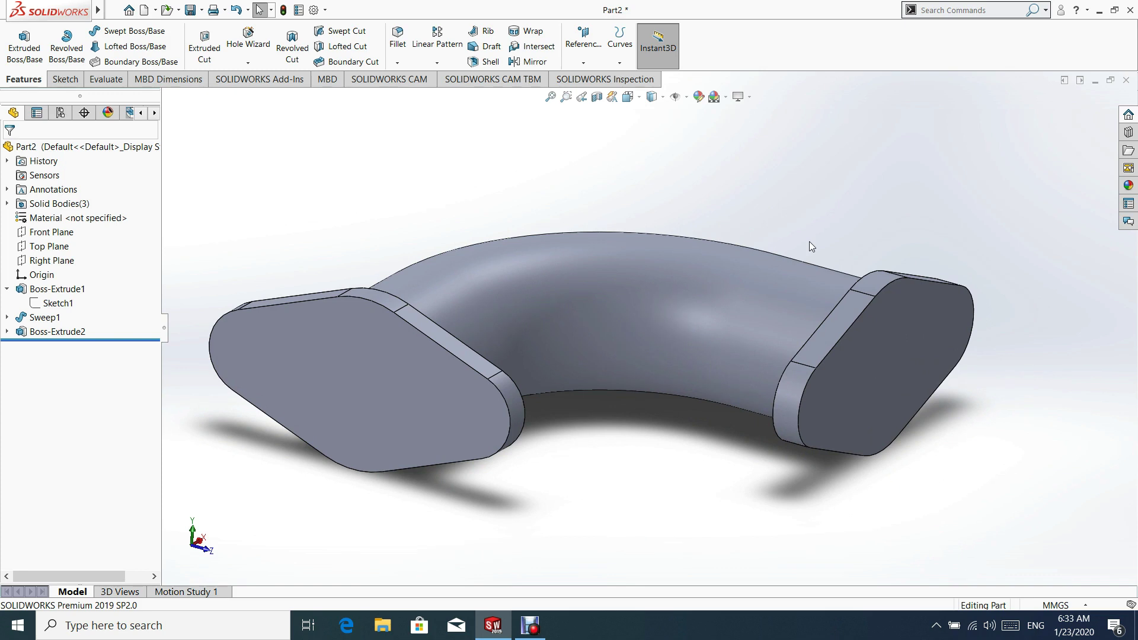
- Set up a Hole Wizard countersink in ANSI Metric M20, restore the default hole sizes, and keep Show custom sizing on
{"action": "left_click", "coordinate": [248, 39]}
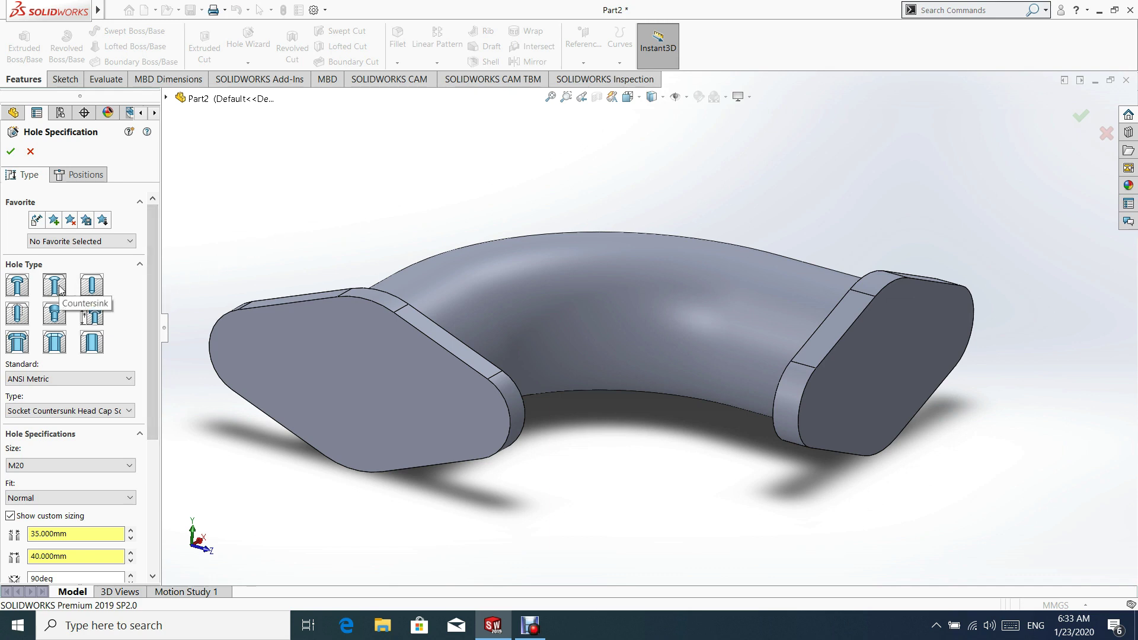
{"action": "left_click_drag", "start_coordinate": [155, 239], "coordinate": [154, 350]}
{"action": "left_click", "coordinate": [24, 290]}
{"action": "left_click", "coordinate": [30, 403]}
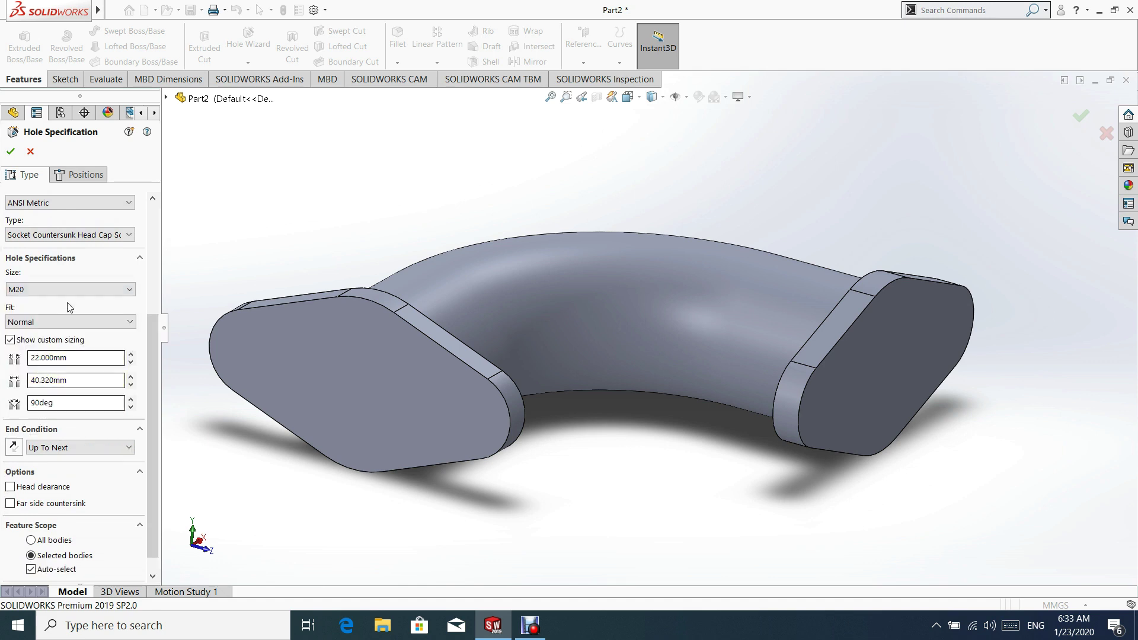
{"action": "left_click_drag", "start_coordinate": [157, 321], "coordinate": [159, 272]}
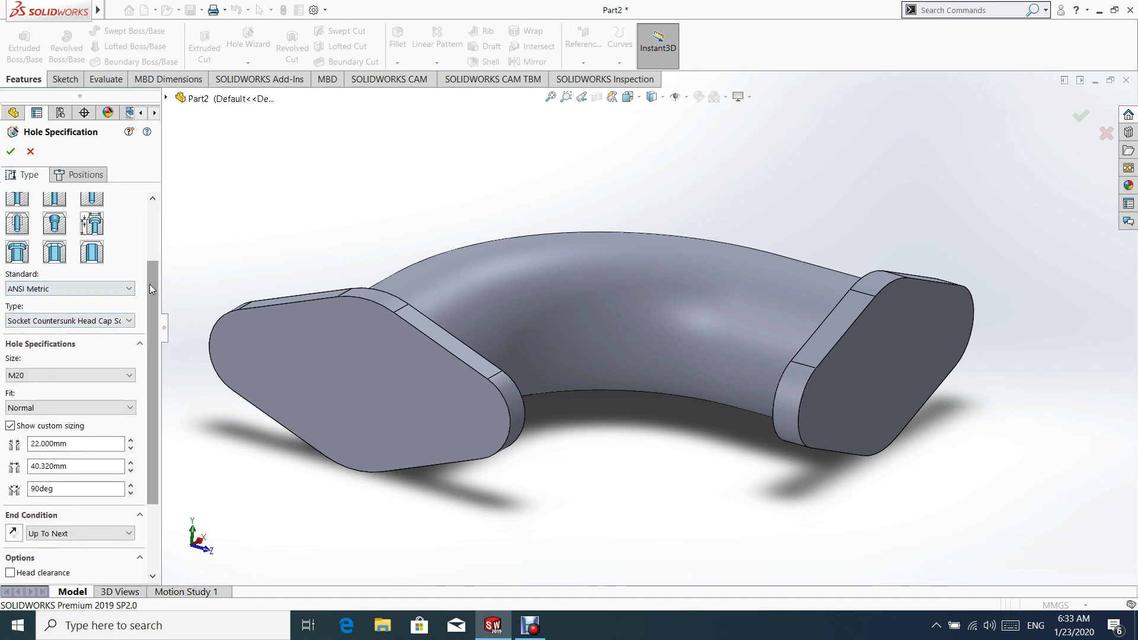
{"action": "left_click_drag", "start_coordinate": [149, 284], "coordinate": [151, 314]}
{"action": "left_click", "coordinate": [16, 384]}
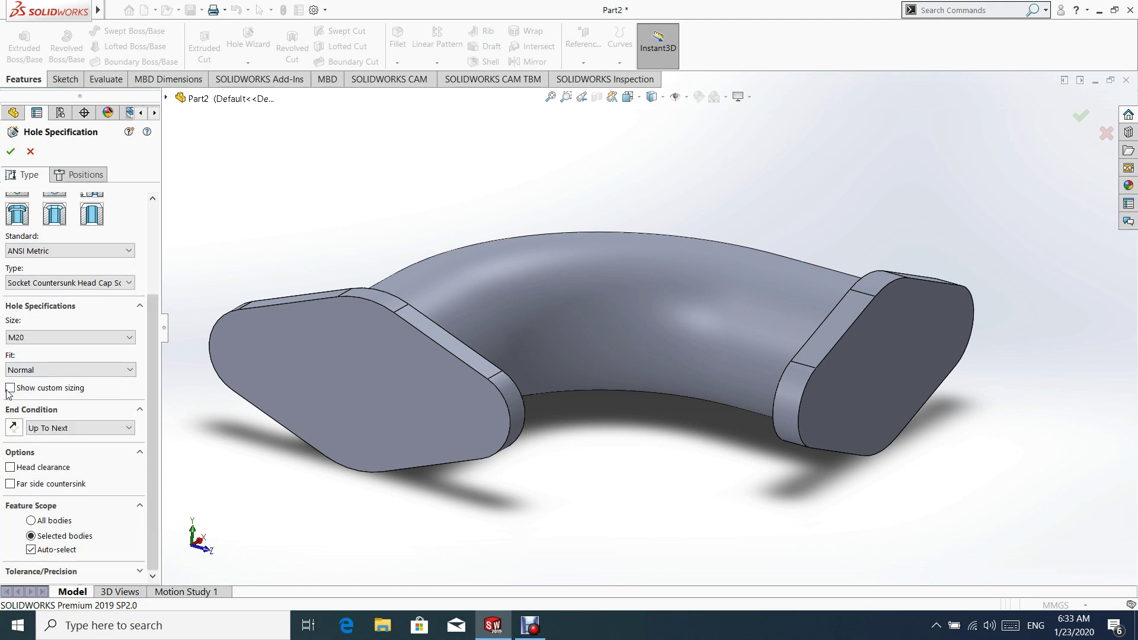
{"action": "left_click", "coordinate": [10, 388]}
- Set the through hole diameter to 11 mm and the countersink diameter to 20 mm
{"action": "left_click", "coordinate": [42, 406]}
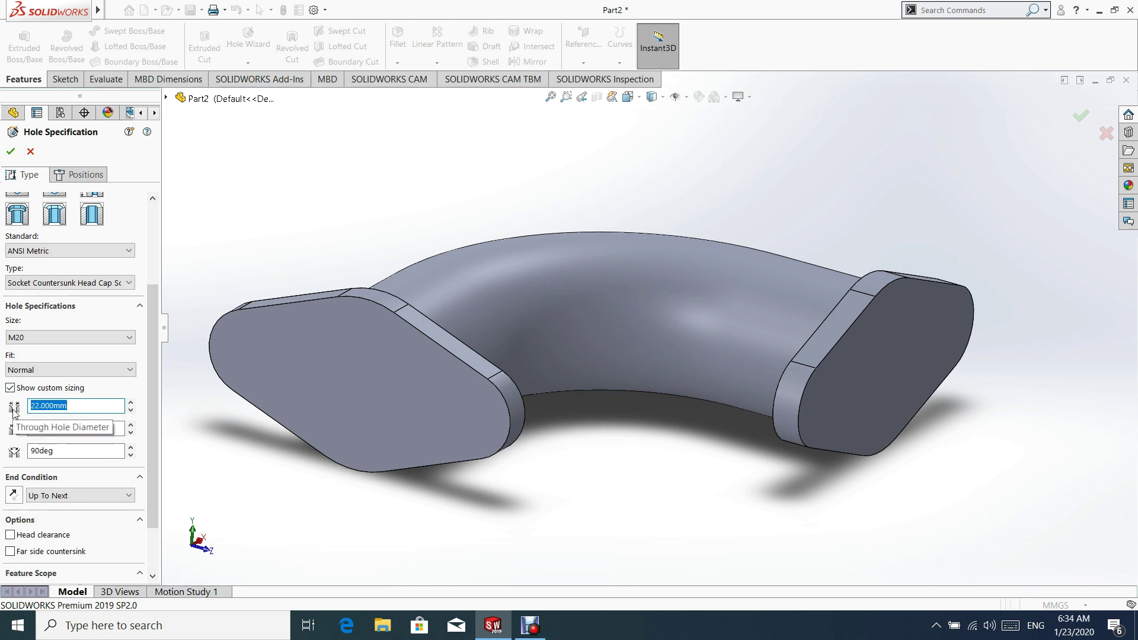
{"action": "type", "text": "11"}
{"action": "key", "text": "Return"}
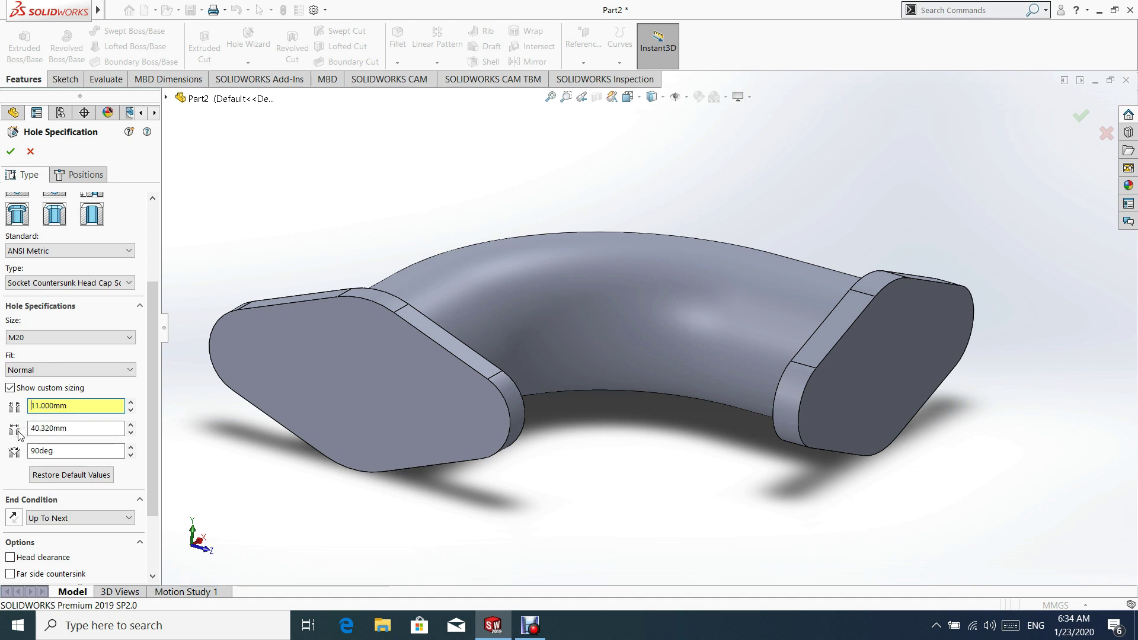
{"action": "key", "text": "Tab"}
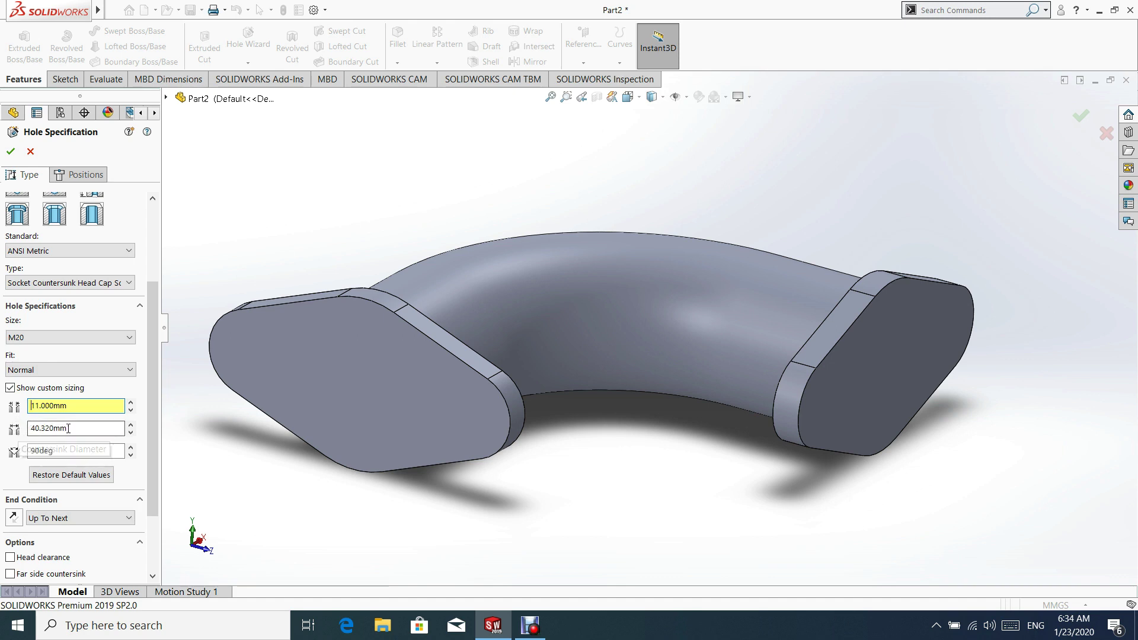
{"action": "type", "text": "20"}
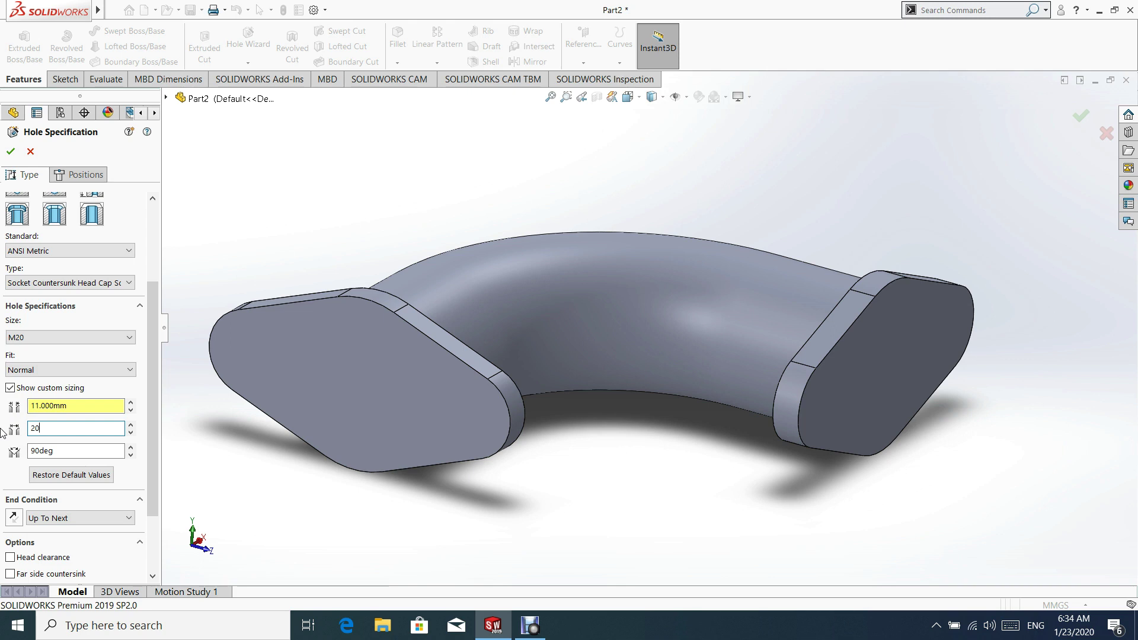
{"action": "key", "text": "Return"}
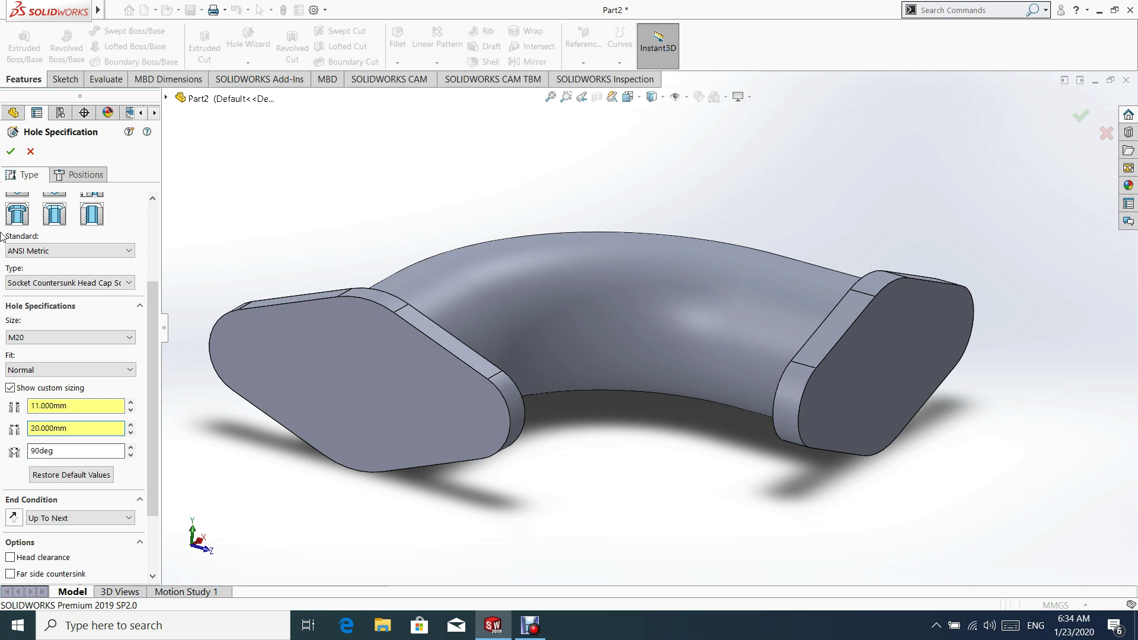
- Position the countersunk holes with a 3D sketch, placing one point near each rounded end on the inner faces of both flanges
{"action": "left_click", "coordinate": [90, 179]}
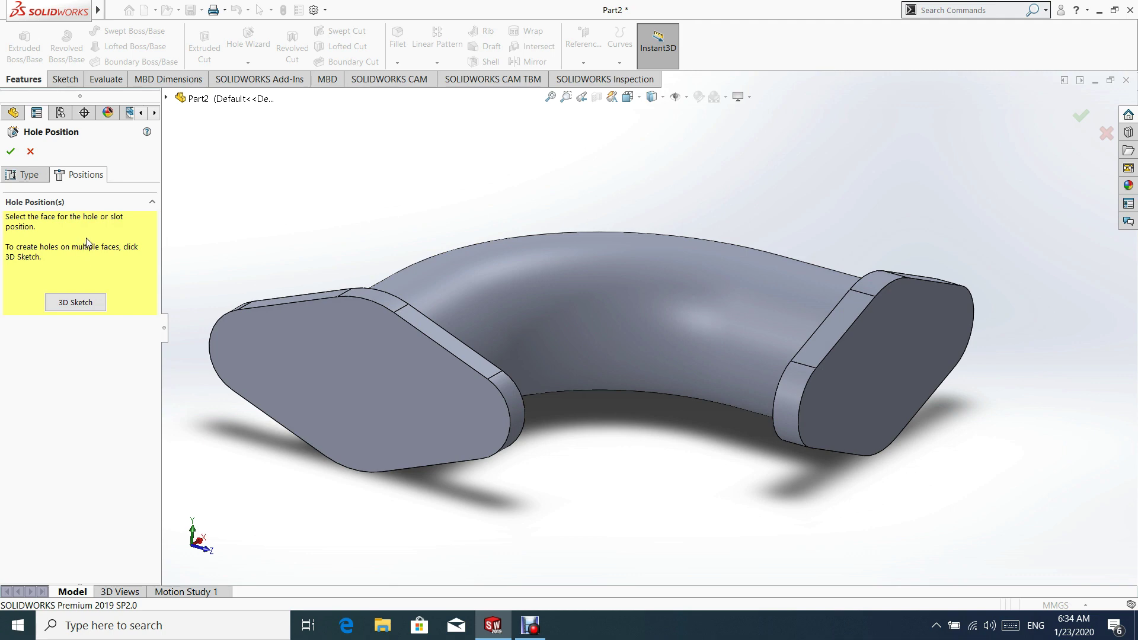
{"action": "mouse_move", "coordinate": [706, 251]}
{"action": "middle_mouse_down"}
{"action": "mouse_move", "coordinate": [668, 249]}
{"action": "mouse_move", "coordinate": [551, 298]}
{"action": "mouse_move", "coordinate": [490, 464]}
{"action": "middle_mouse_up"}
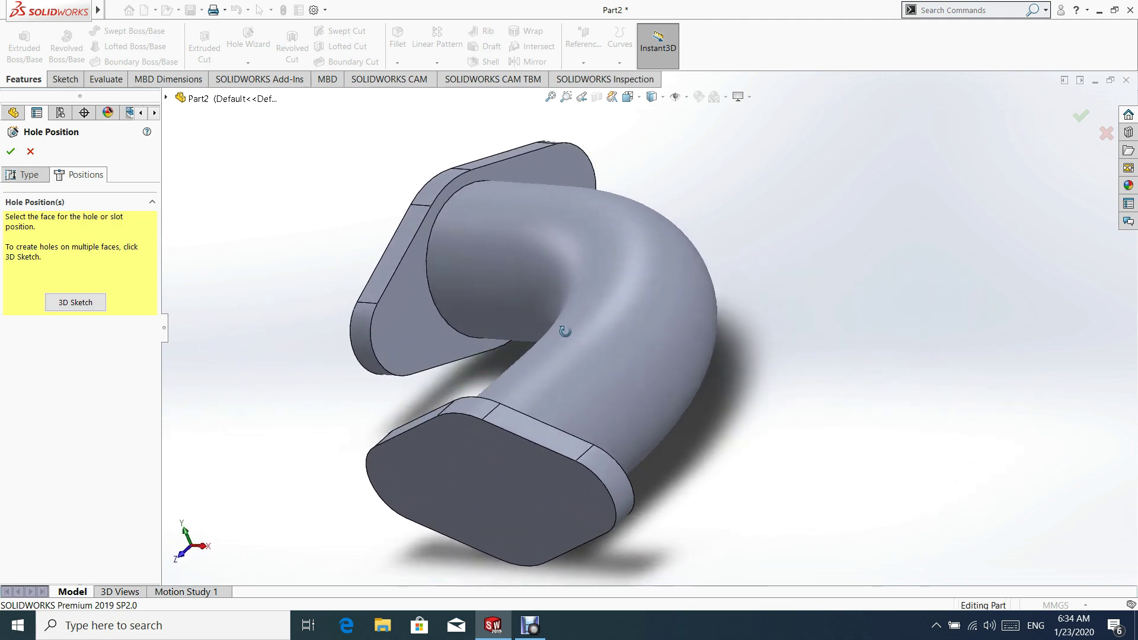
{"action": "left_click", "coordinate": [75, 303]}
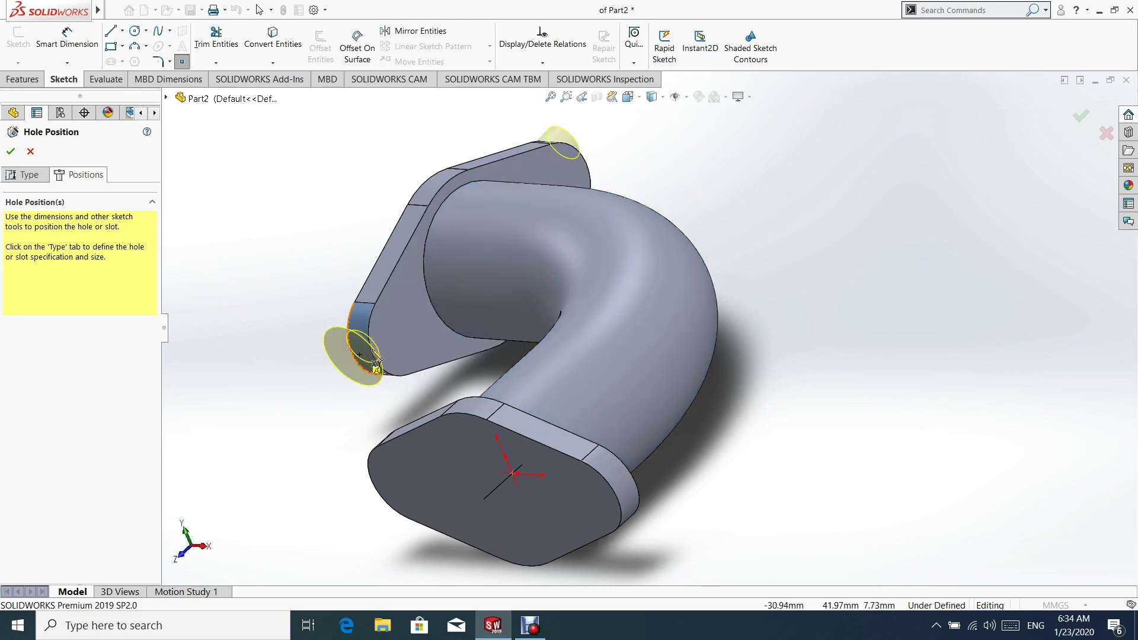
{"action": "left_click", "coordinate": [407, 330]}
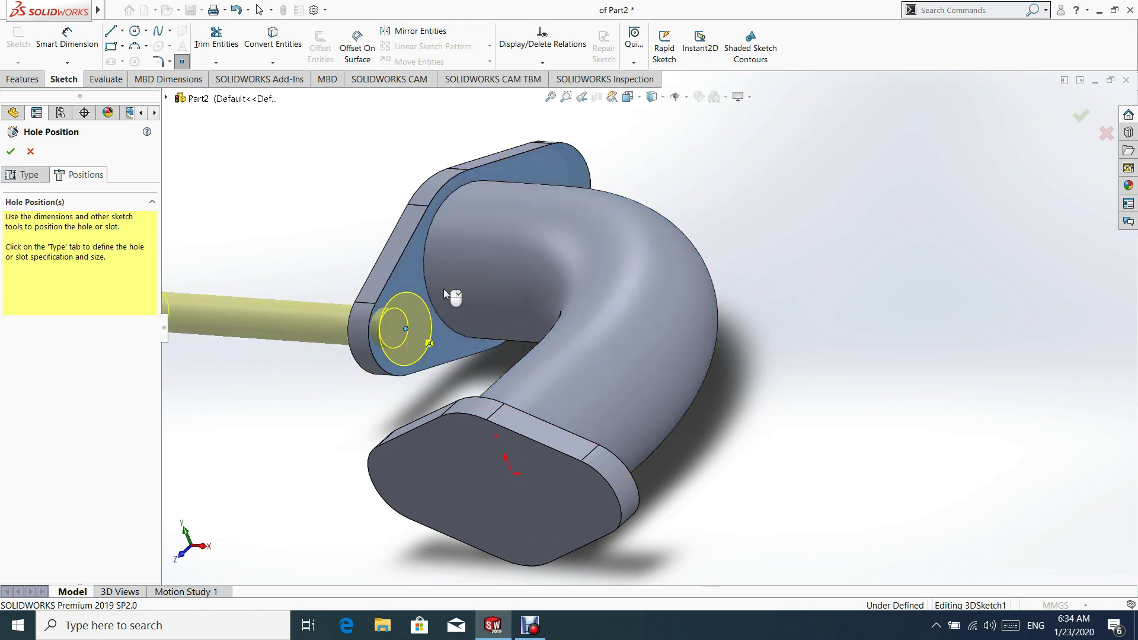
{"action": "mouse_move", "coordinate": [587, 193]}
{"action": "middle_mouse_down"}
{"action": "mouse_move", "coordinate": [715, 342]}
{"action": "mouse_move", "coordinate": [756, 234]}
{"action": "middle_mouse_up"}
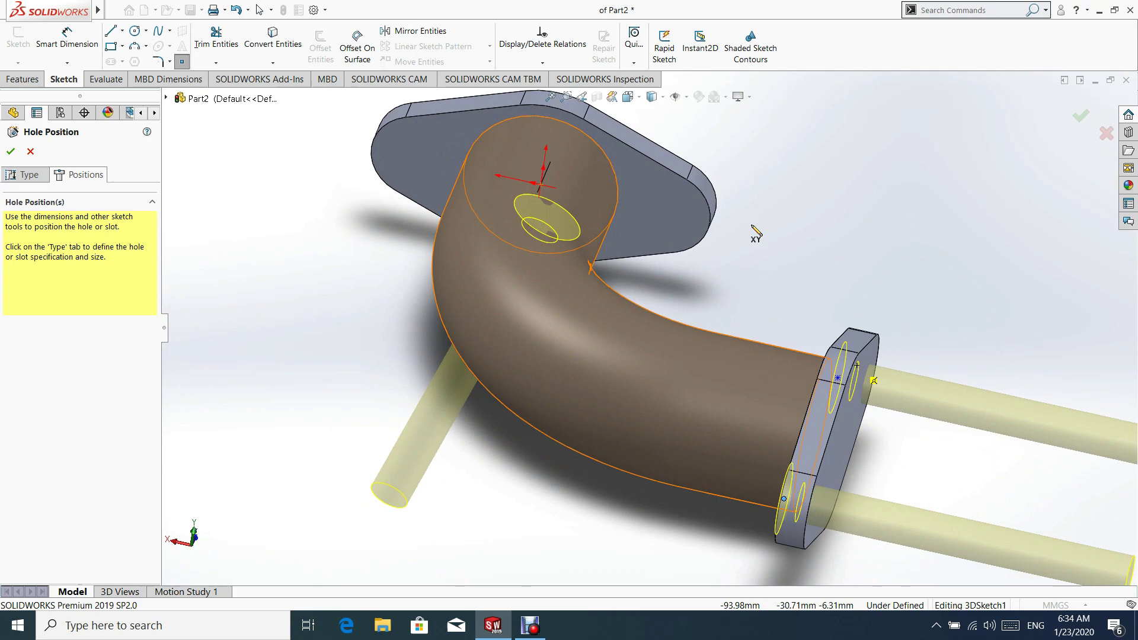
{"action": "left_click", "coordinate": [654, 211]}
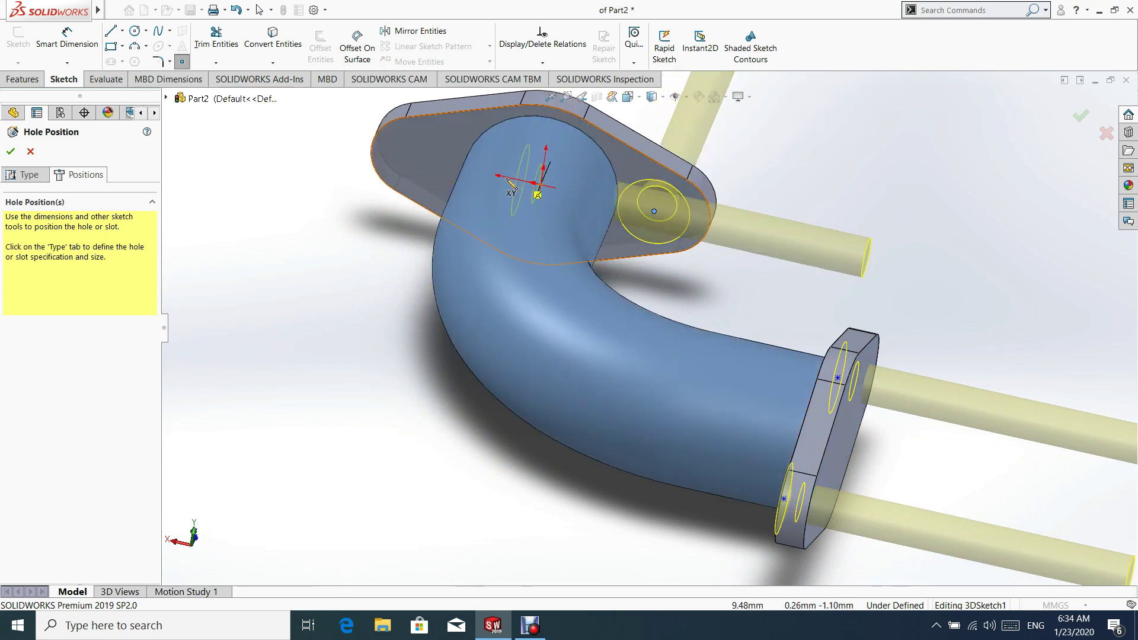
{"action": "left_click", "coordinate": [422, 158]}
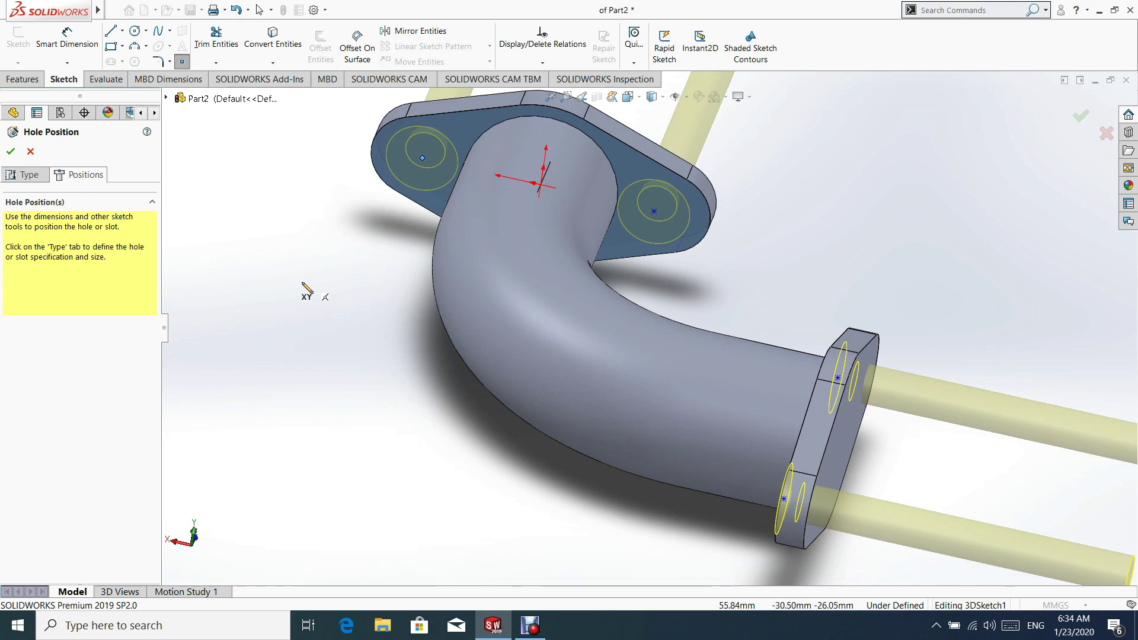
- From the back view, make the outer hole point on the first flange concentric with that flange's rounded end edge
{"action": "middle_click_drag", "start_coordinate": [534, 287], "coordinate": [577, 82]}
{"action": "left_click", "coordinate": [628, 96]}
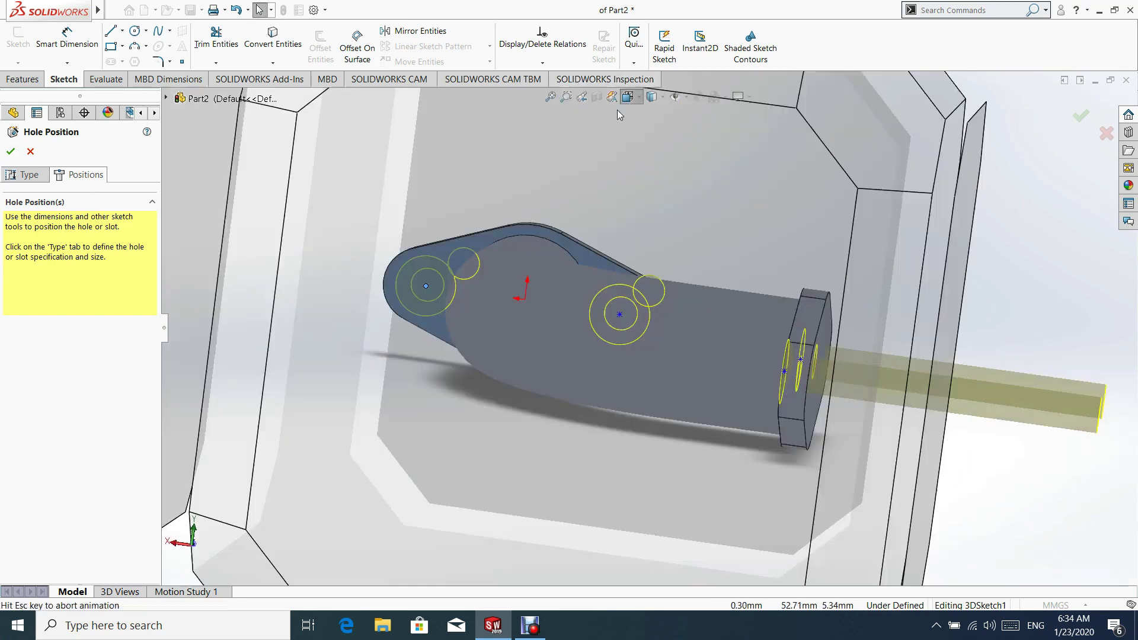
{"action": "left_click", "coordinate": [571, 403]}
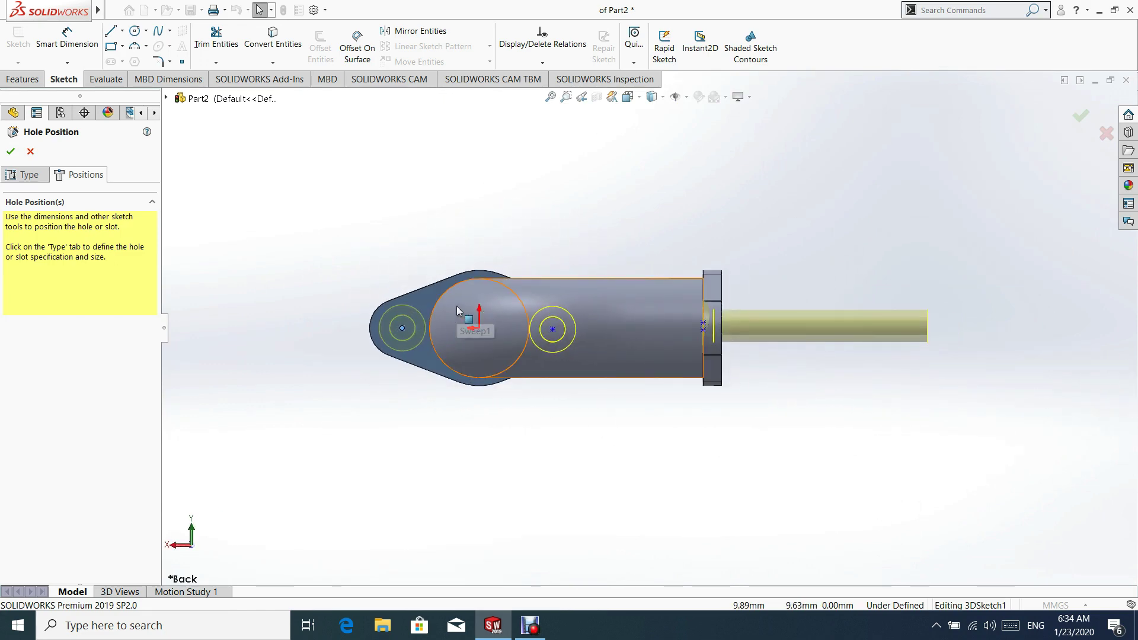
{"action": "scroll", "coordinate": [415, 347], "scroll_direction": "down", "scroll_amount": 4}
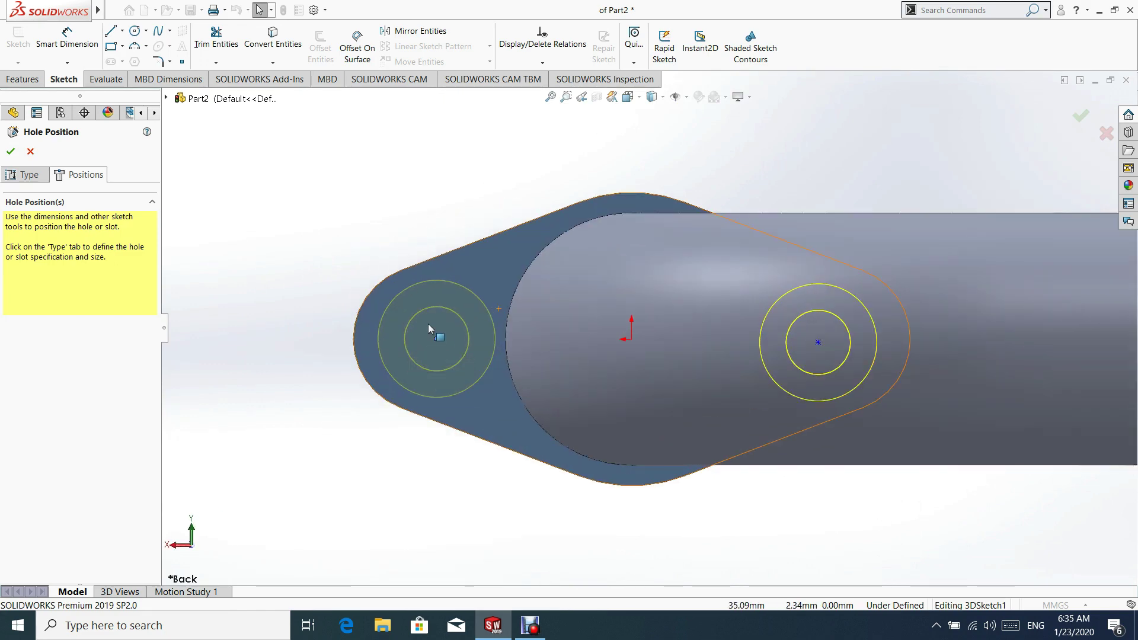
{"action": "left_click", "coordinate": [437, 339]}
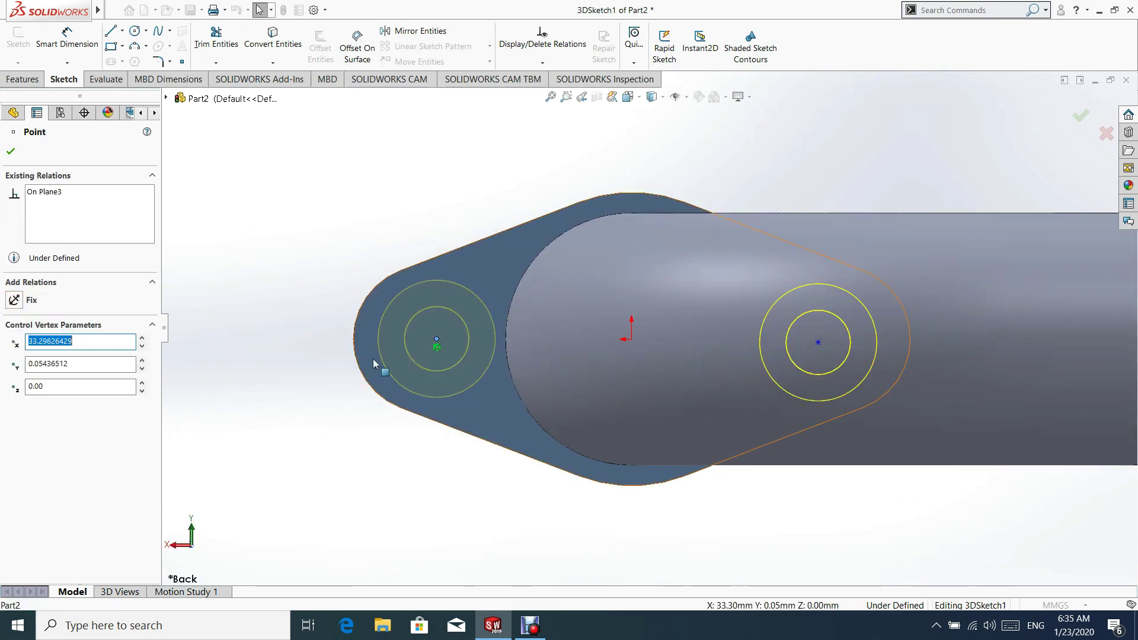
{"action": "left_click", "coordinate": [358, 329], "text": "ctrl"}
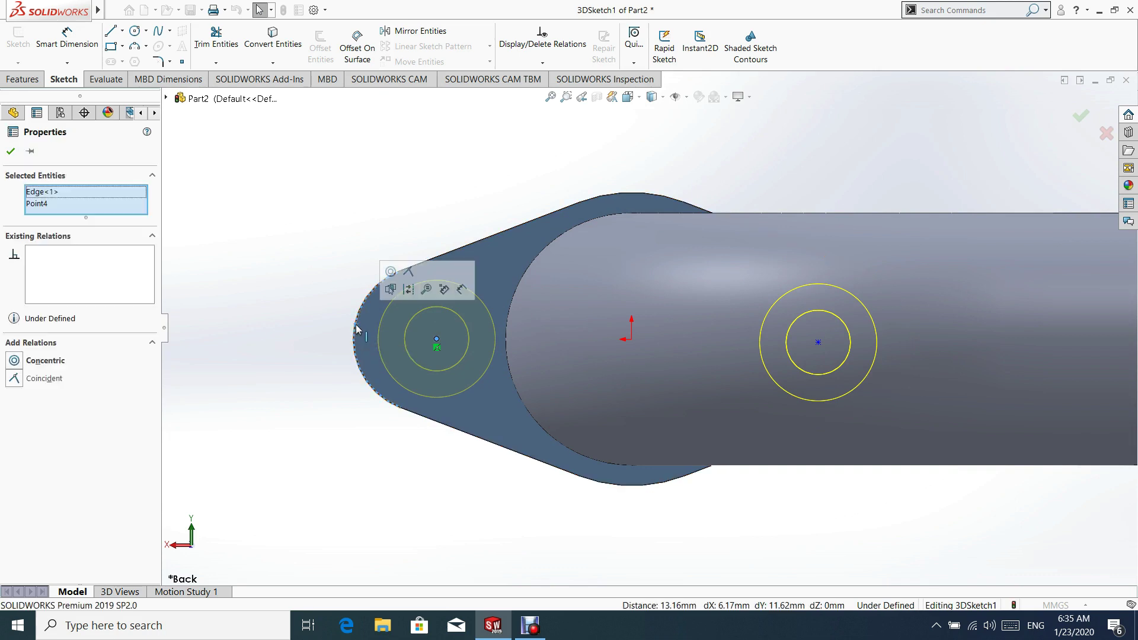
{"action": "left_click", "coordinate": [389, 274]}
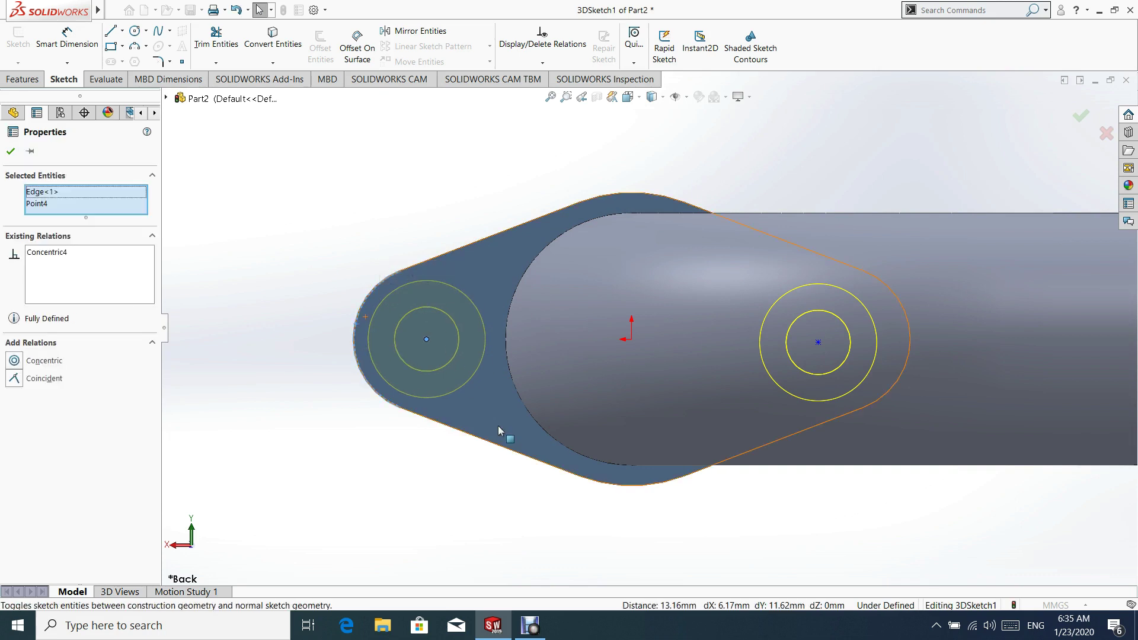
- Make the first flange's other hole point concentric with the rounded end edge behind the pipe
{"action": "left_click", "coordinate": [820, 348]}
{"action": "middle_click_drag", "start_coordinate": [820, 348], "coordinate": [971, 183]}
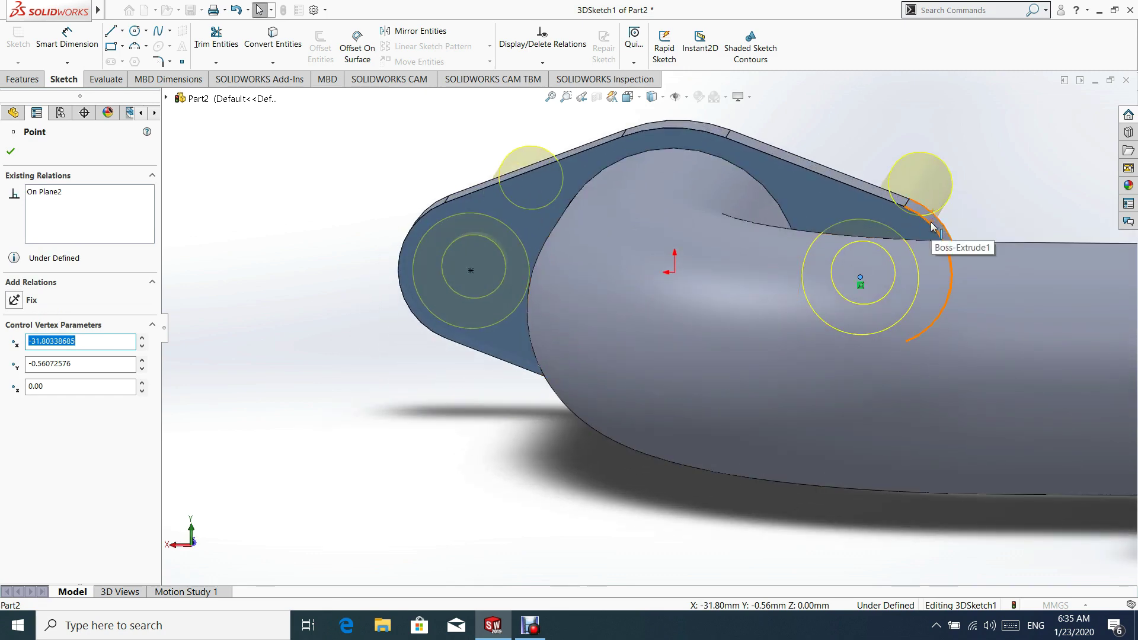
{"action": "left_click", "coordinate": [933, 227], "text": "ctrl"}
{"action": "left_click", "coordinate": [964, 172]}
{"action": "left_click", "coordinate": [889, 129]}
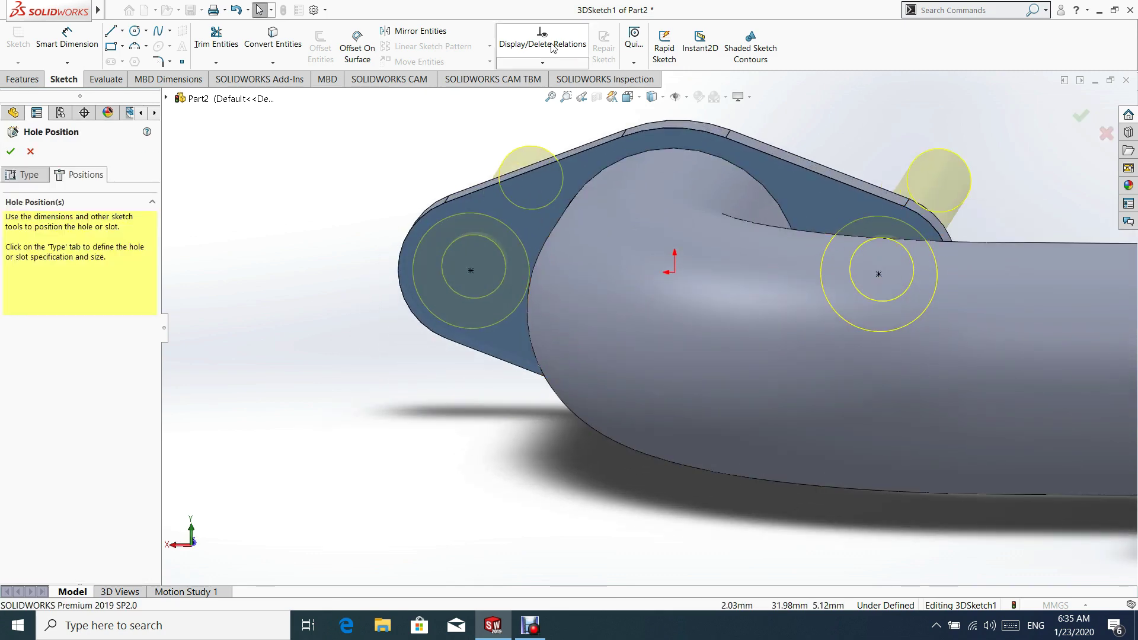
- From the right view, make the outer hole point on the second flange concentric with its rounded end edge
{"action": "left_click", "coordinate": [626, 99]}
{"action": "left_click", "coordinate": [485, 349]}
{"action": "scroll", "coordinate": [396, 344], "scroll_direction": "down", "scroll_amount": 3}
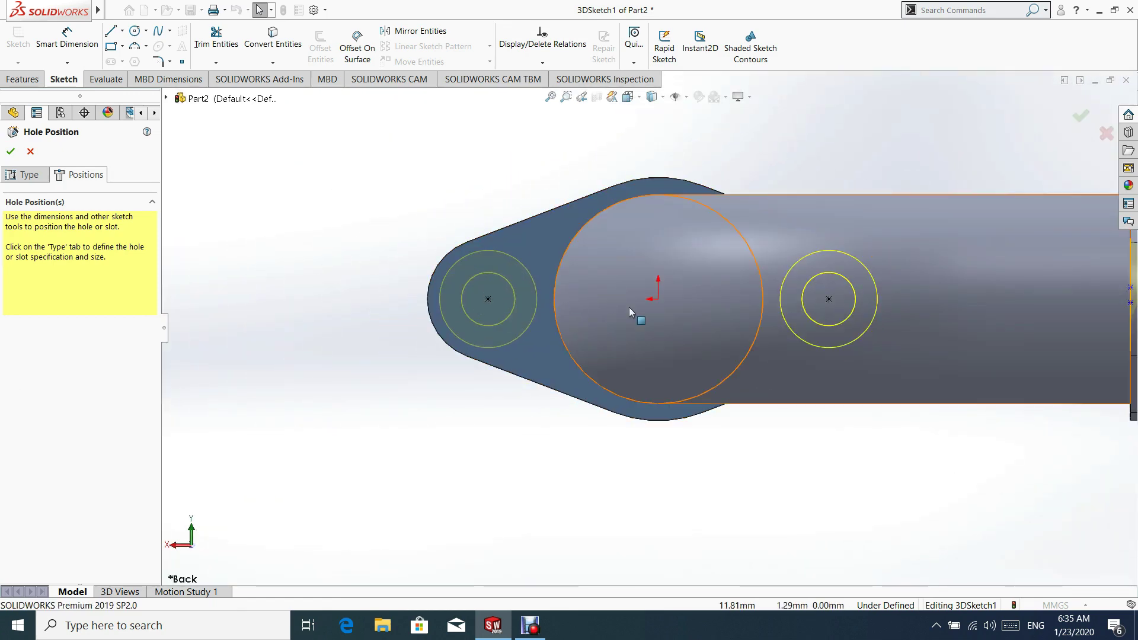
{"action": "middle_click_drag", "start_coordinate": [744, 311], "coordinate": [720, 302]}
{"action": "middle_click_drag", "start_coordinate": [605, 231], "coordinate": [738, 219]}
{"action": "left_click", "coordinate": [628, 102]}
{"action": "left_click", "coordinate": [372, 386]}
{"action": "scroll", "coordinate": [736, 348], "scroll_direction": "down", "scroll_amount": 2}
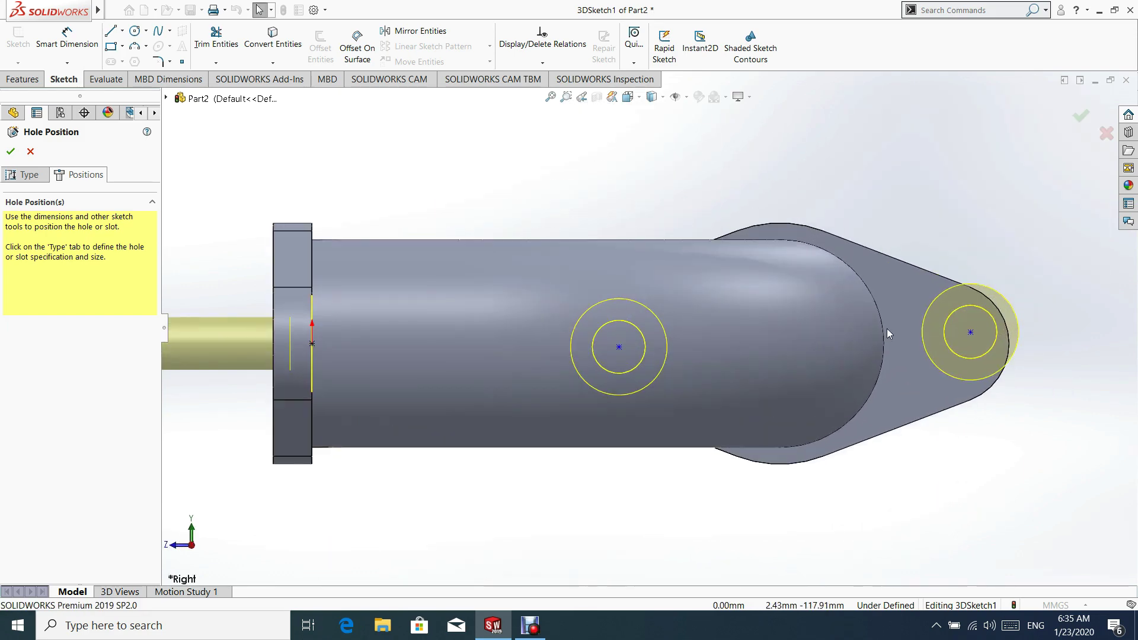
{"action": "left_click", "coordinate": [971, 333]}
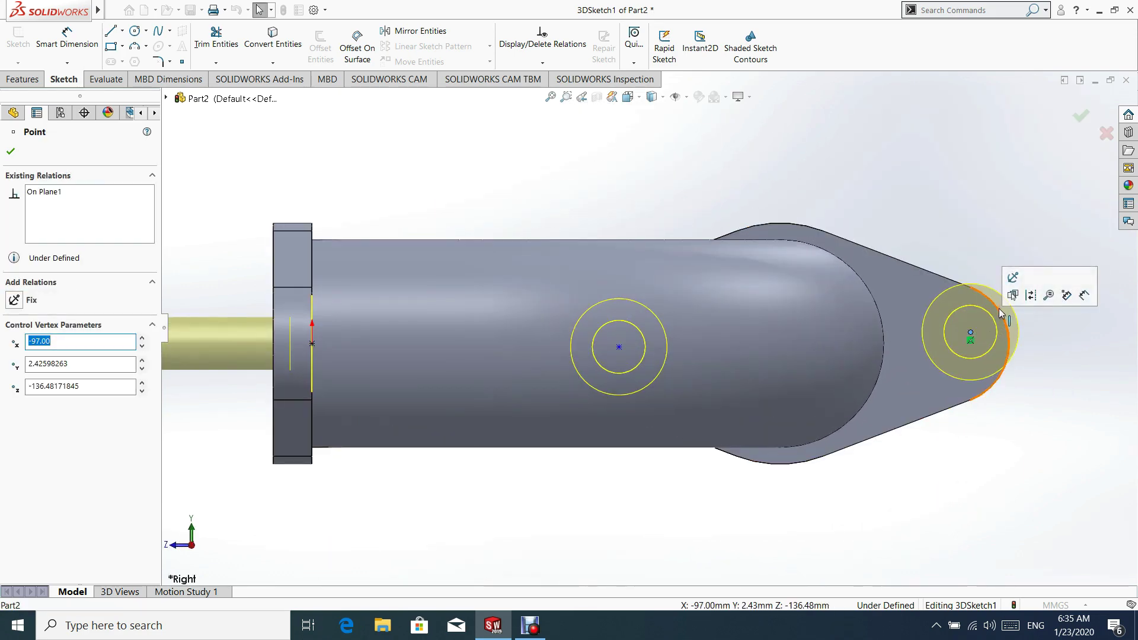
{"action": "left_click", "coordinate": [1008, 323], "text": "ctrl"}
{"action": "left_click", "coordinate": [1035, 256]}
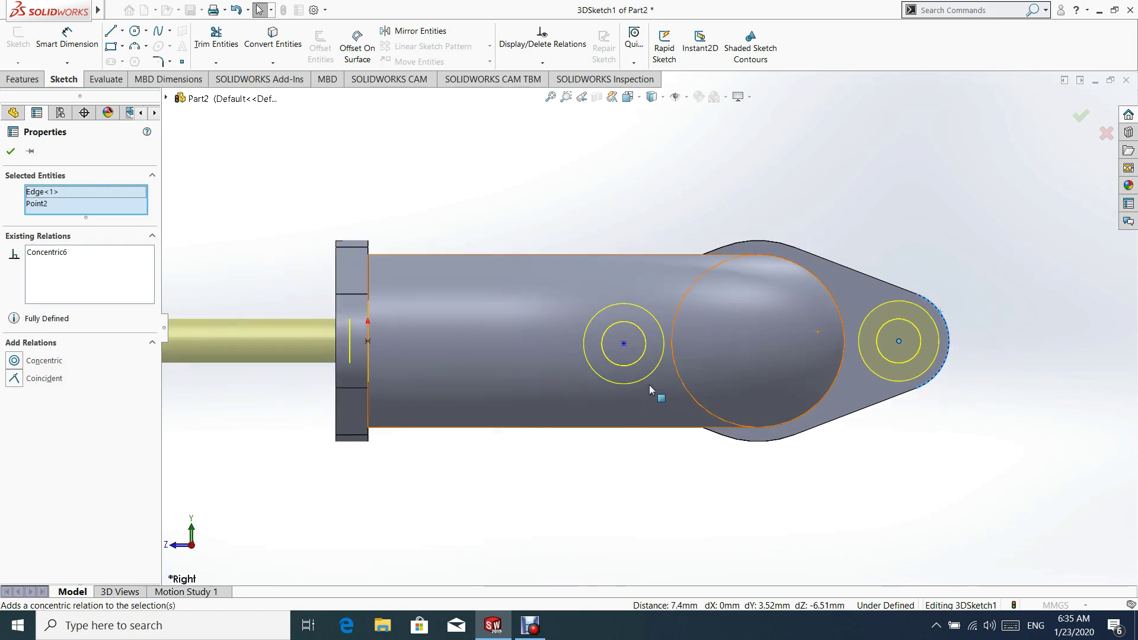
- Try to make the second flange's remaining hole point concentric with its nearby rounded end edge
{"action": "middle_click_drag", "start_coordinate": [692, 296], "coordinate": [681, 273]}
{"action": "scroll", "coordinate": [678, 265], "scroll_direction": "down", "scroll_amount": 4}
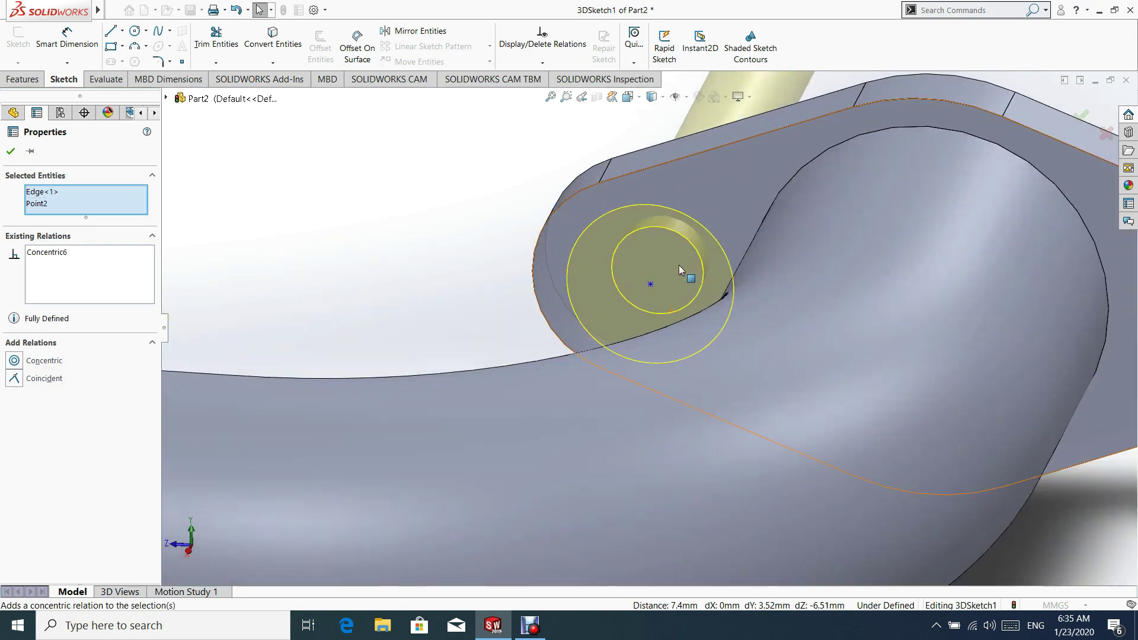
{"action": "left_click", "coordinate": [650, 284]}
{"action": "left_click", "coordinate": [564, 201]}
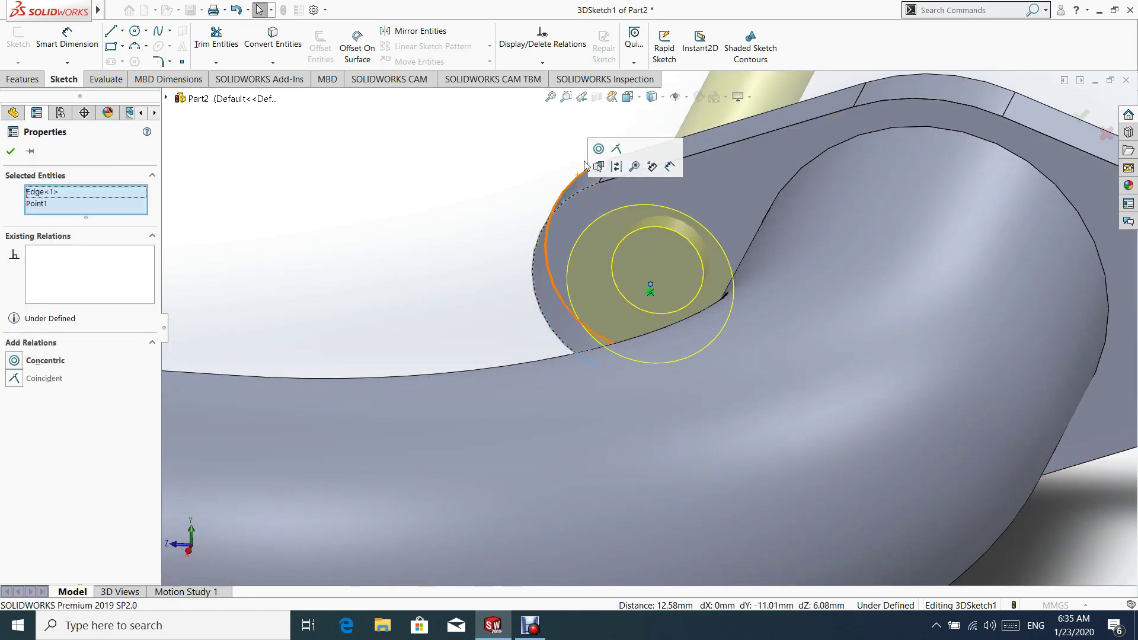
{"action": "left_click", "coordinate": [599, 149]}
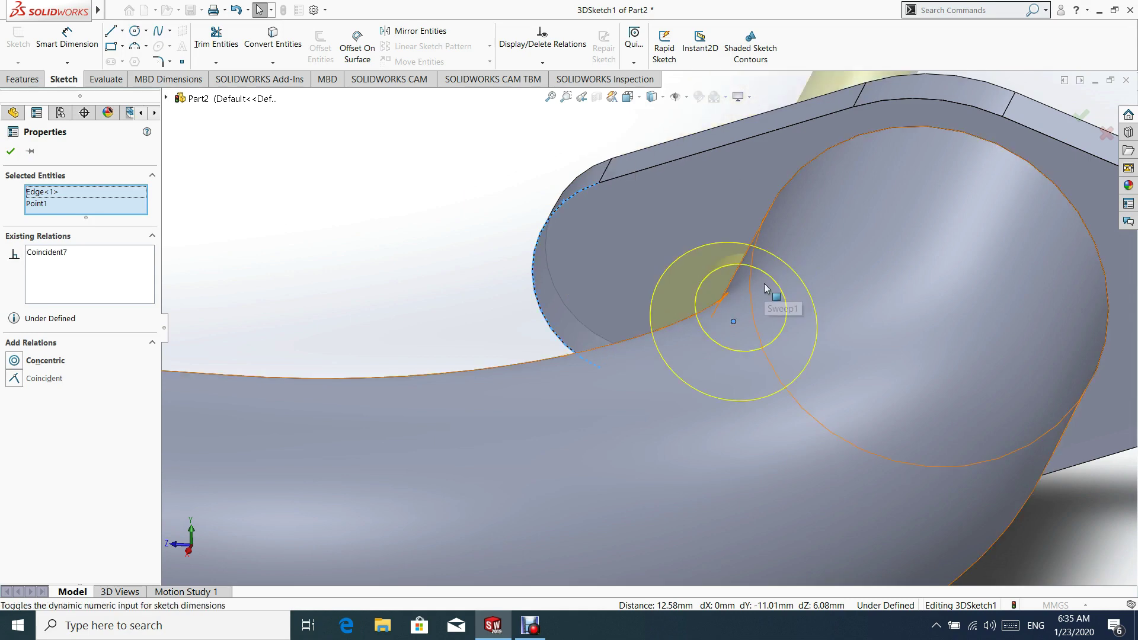
- Replace the point's coincident relation with a concentric one and finish the countersunk flange holes
{"action": "left_click", "coordinate": [67, 259]}
{"action": "right_click", "coordinate": [67, 259]}
{"action": "left_click", "coordinate": [75, 275]}
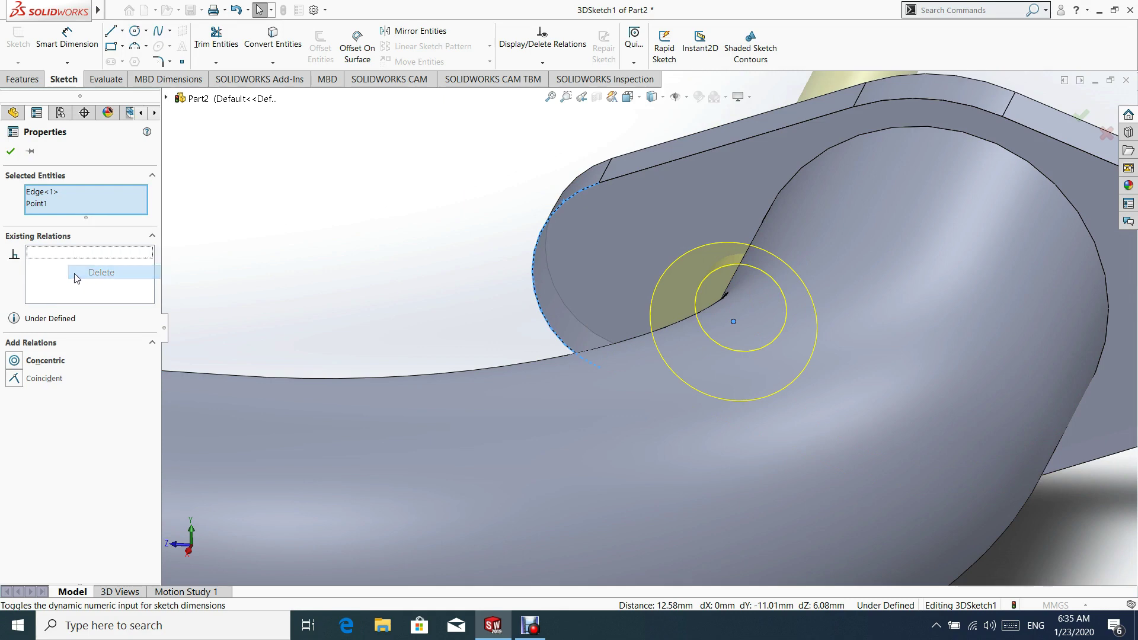
{"action": "left_click", "coordinate": [14, 361]}
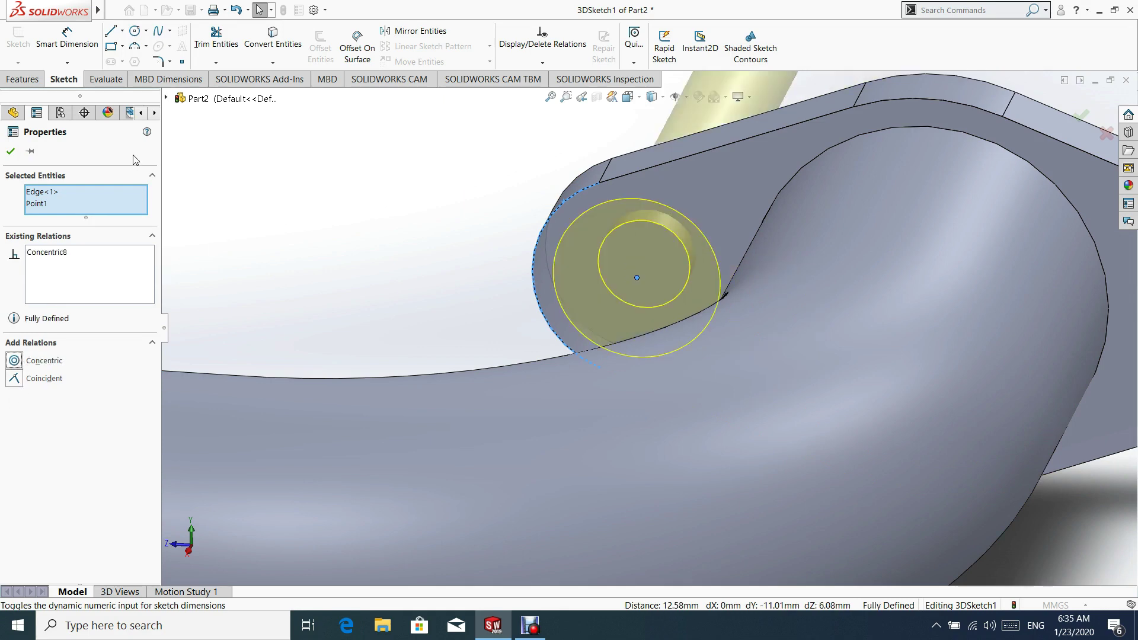
{"action": "left_click", "coordinate": [10, 151]}
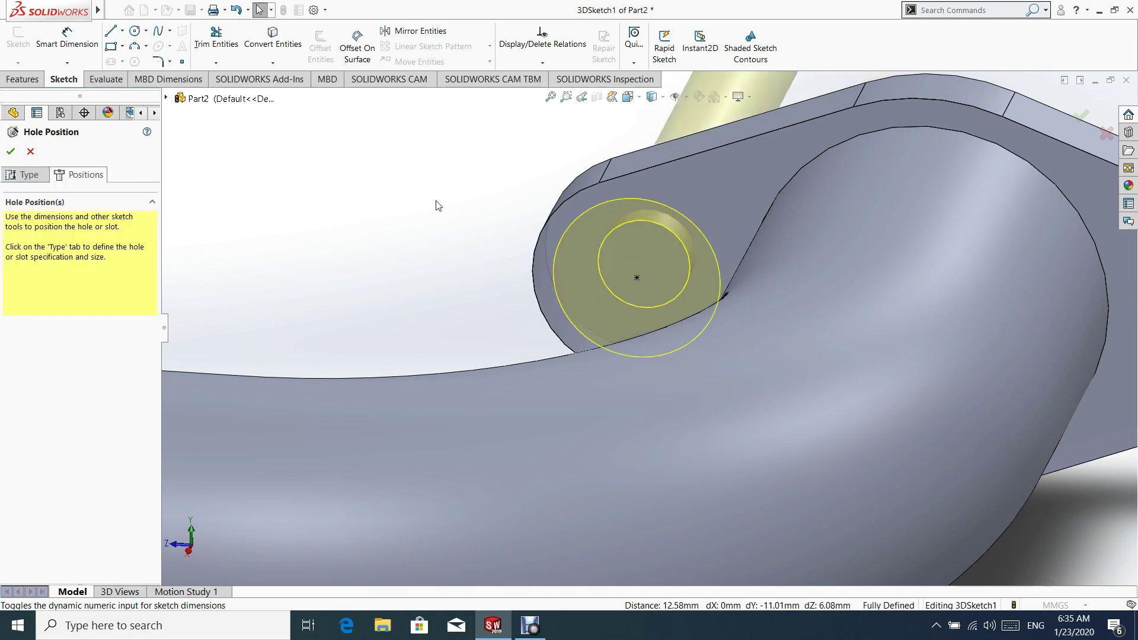
{"action": "left_click", "coordinate": [10, 152]}
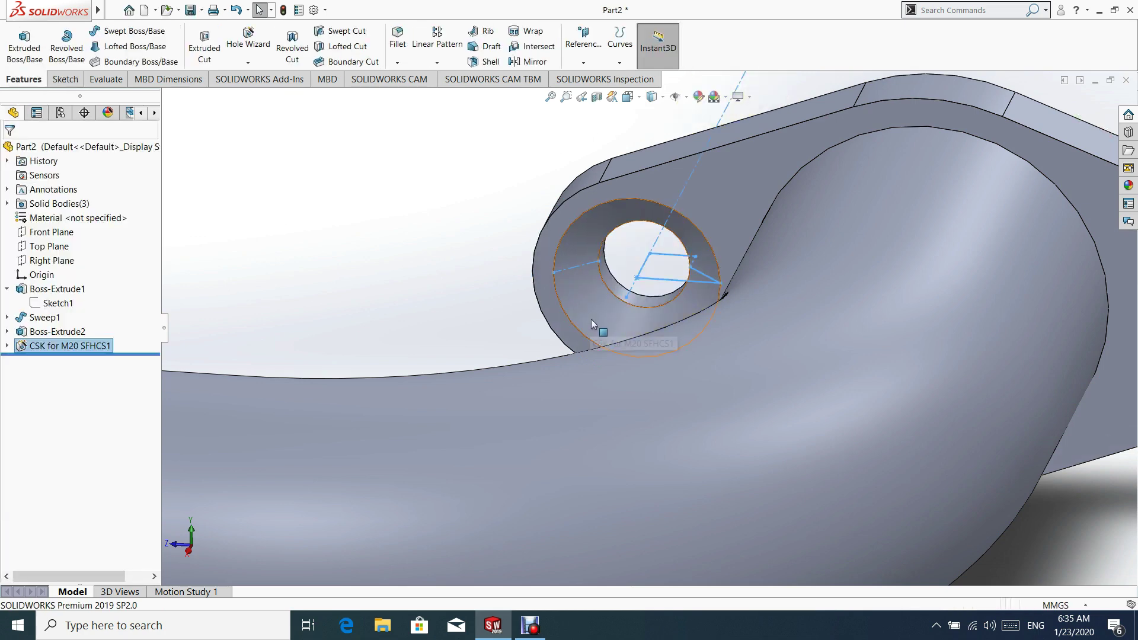
- Set up another Hole Wizard countersink with a 35 mm through hole diameter and a 40 mm countersink diameter
{"action": "key", "text": "f"}
{"action": "middle_click_drag", "start_coordinate": [821, 415], "coordinate": [594, 445]}
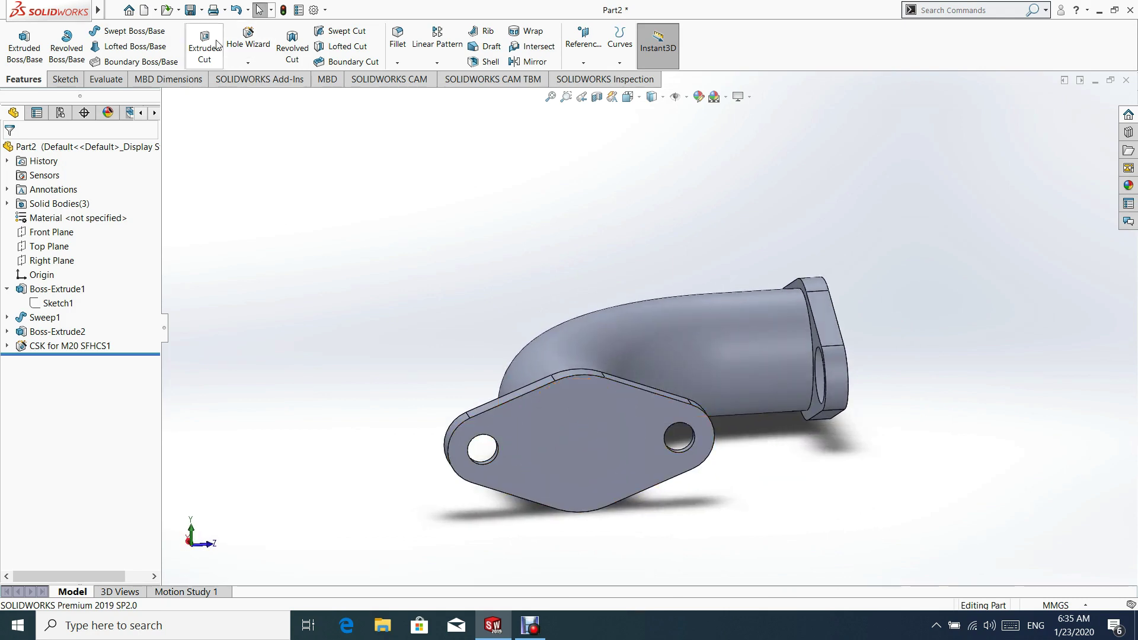
{"action": "left_click", "coordinate": [248, 42]}
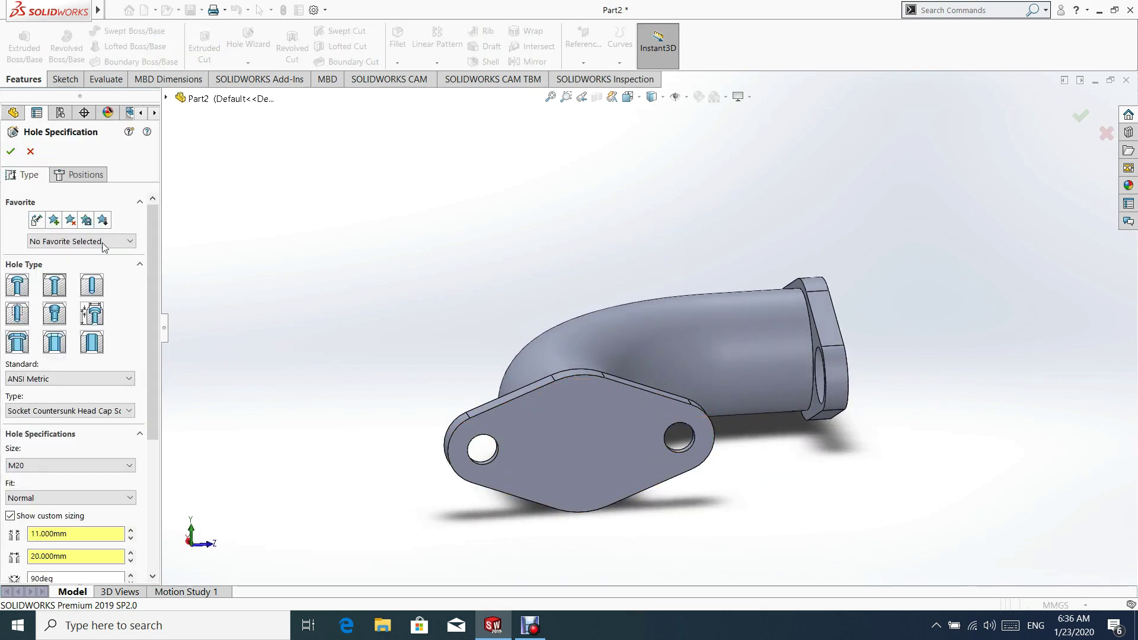
{"action": "left_click_drag", "start_coordinate": [153, 249], "coordinate": [156, 330]}
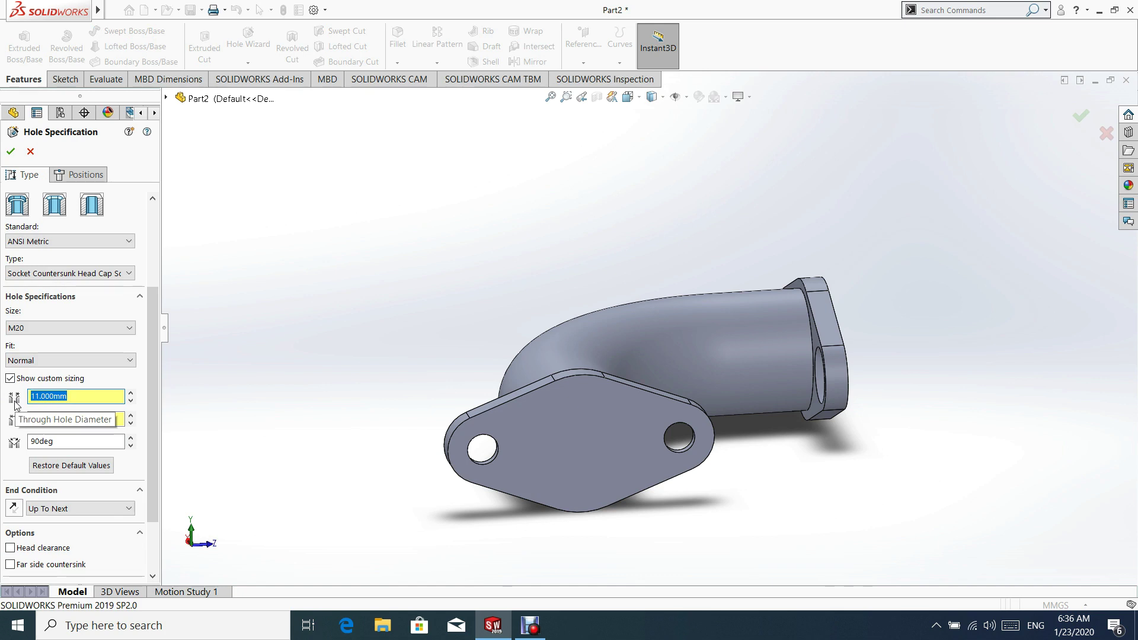
{"action": "type", "text": "35"}
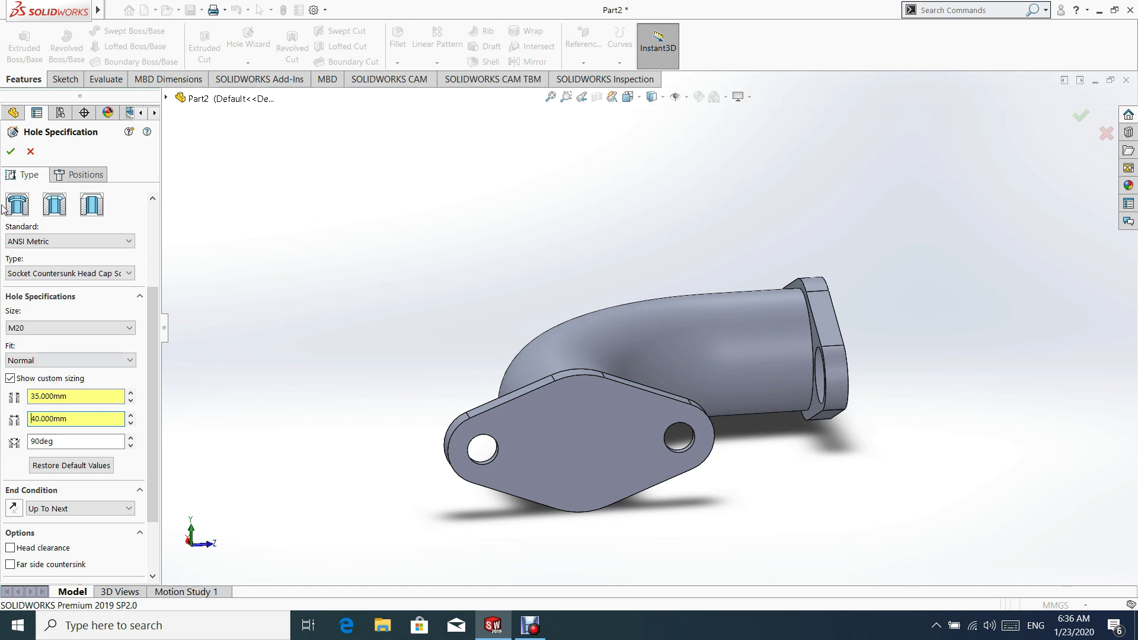
- Position the bore holes with a 3D sketch, placing one point near the middle of each flange's outer face
{"action": "left_click", "coordinate": [79, 176]}
{"action": "left_click", "coordinate": [83, 303]}
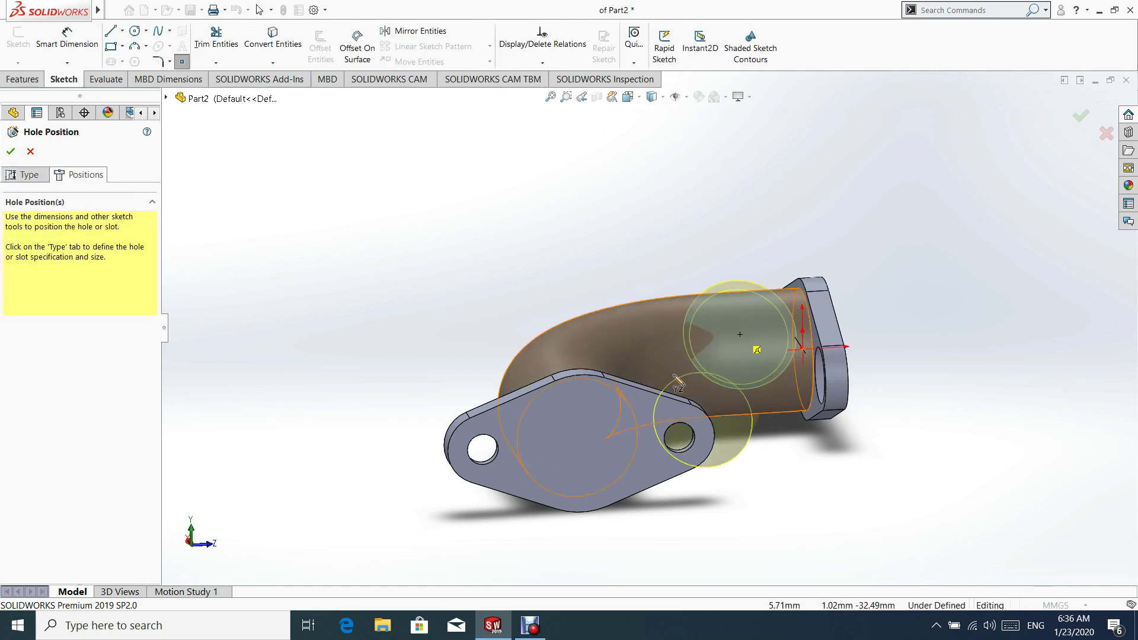
{"action": "left_click", "coordinate": [598, 445]}
{"action": "middle_click_drag", "start_coordinate": [830, 320], "coordinate": [764, 452]}
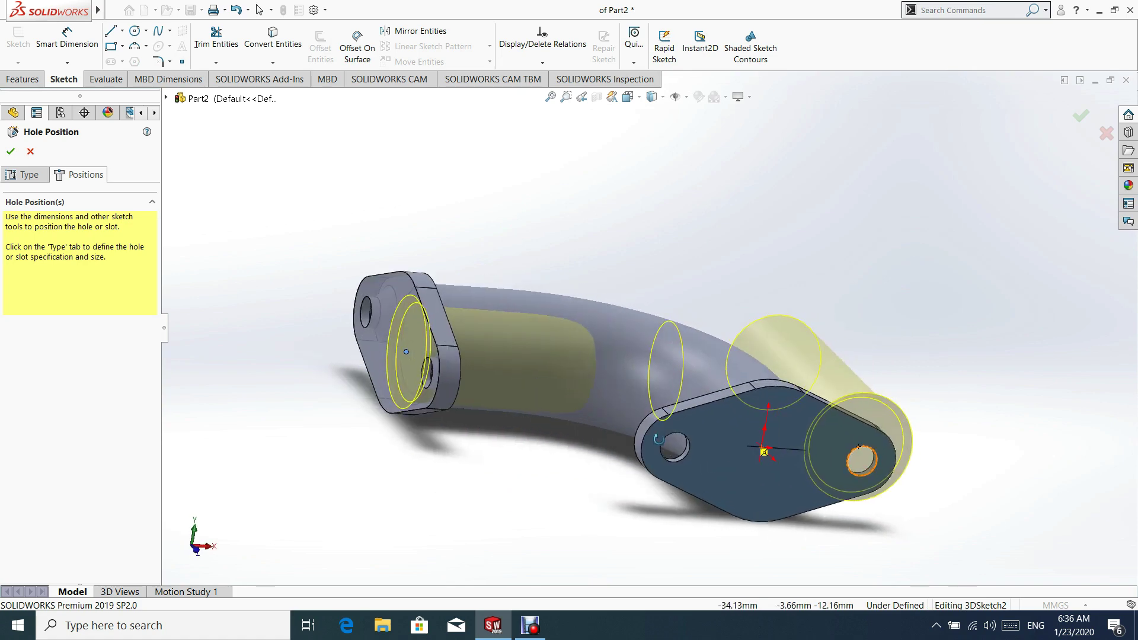
{"action": "scroll", "coordinate": [768, 447], "scroll_direction": "down", "scroll_amount": 5}
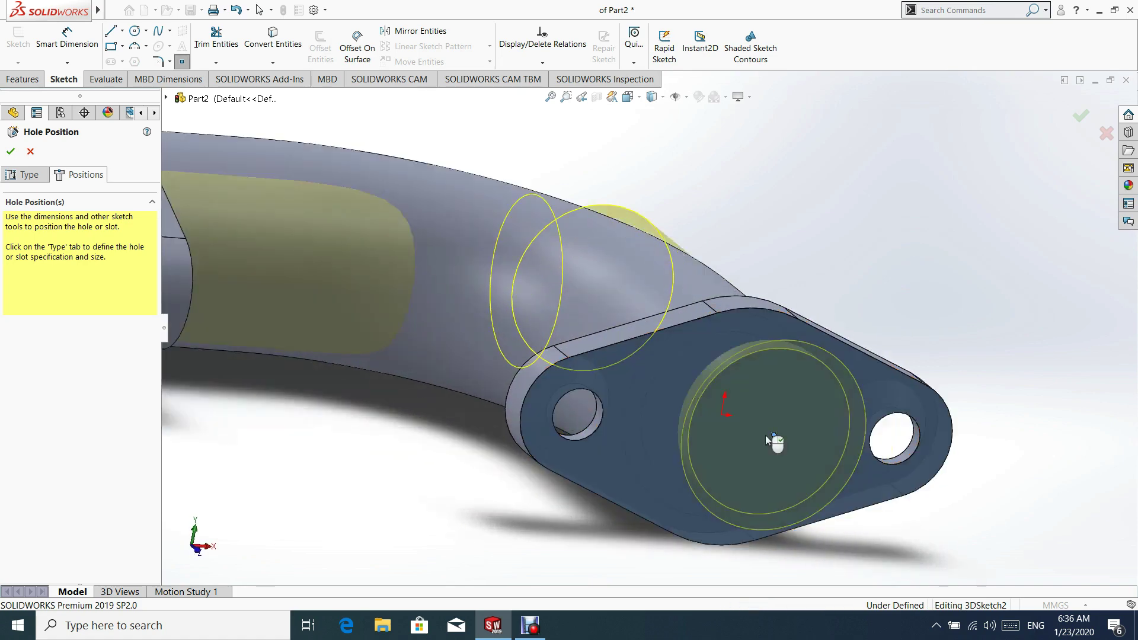
{"action": "left_click", "coordinate": [772, 436]}
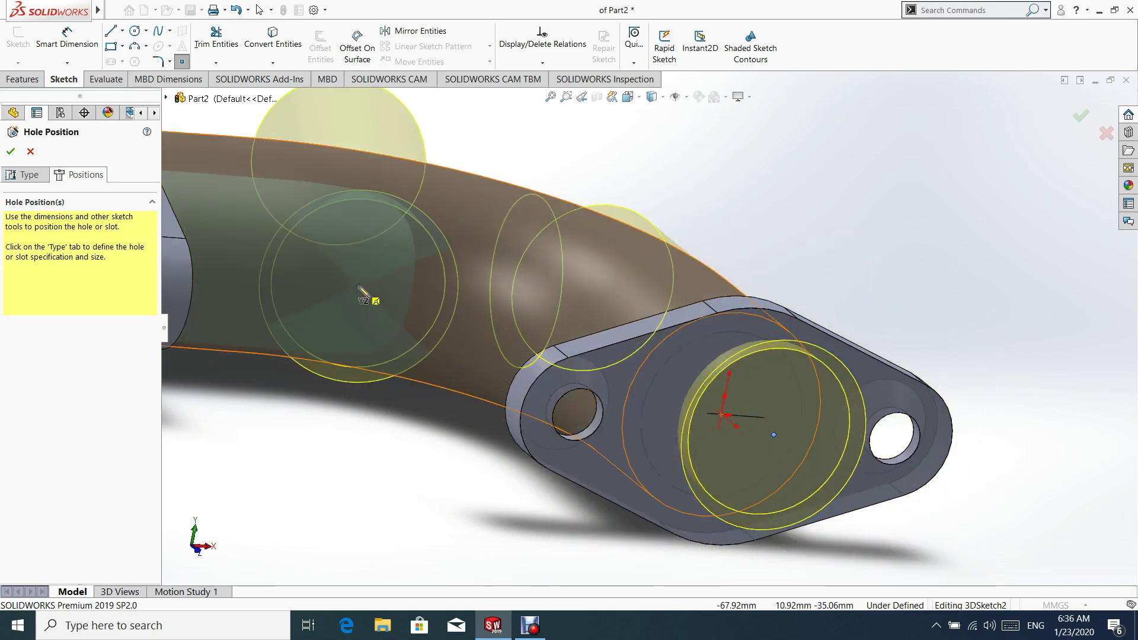
{"action": "scroll", "coordinate": [376, 297], "scroll_direction": "up", "scroll_amount": 3}
{"action": "mouse_move", "coordinate": [376, 297]}
{"action": "middle_mouse_down"}
{"action": "mouse_move", "coordinate": [698, 277]}
{"action": "mouse_move", "coordinate": [924, 339]}
{"action": "middle_mouse_up"}
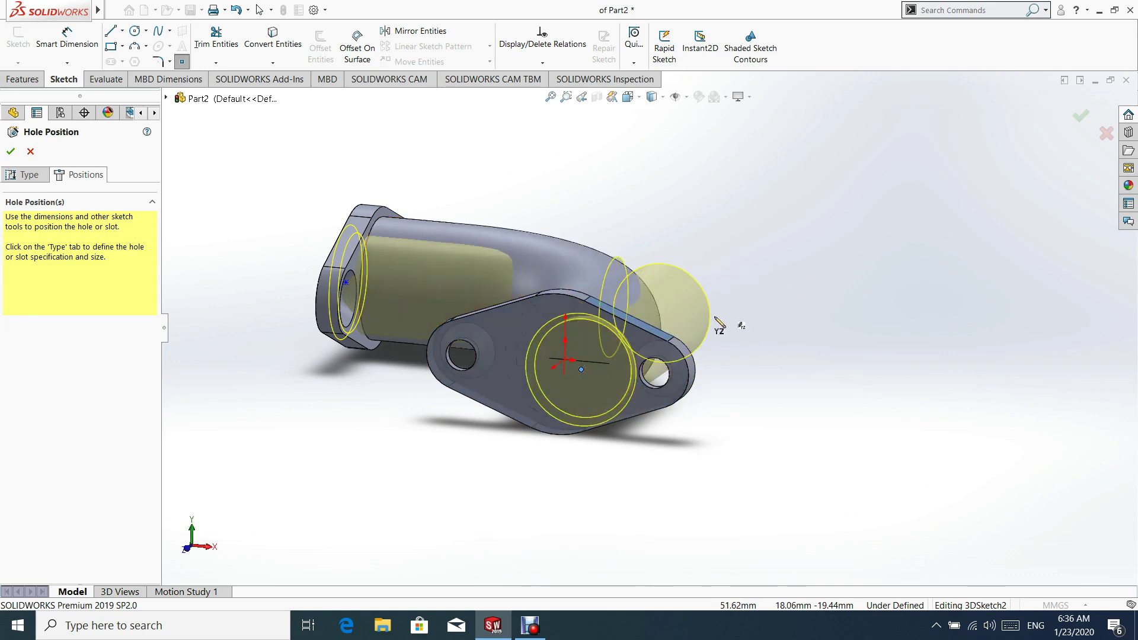
- Make the bore hole point on one flange's outer face concentric with the large arc edge beside it
{"action": "middle_click_drag", "start_coordinate": [677, 325], "coordinate": [682, 350]}
{"action": "left_click", "coordinate": [515, 375]}
{"action": "left_click", "coordinate": [458, 316], "text": "ctrl"}
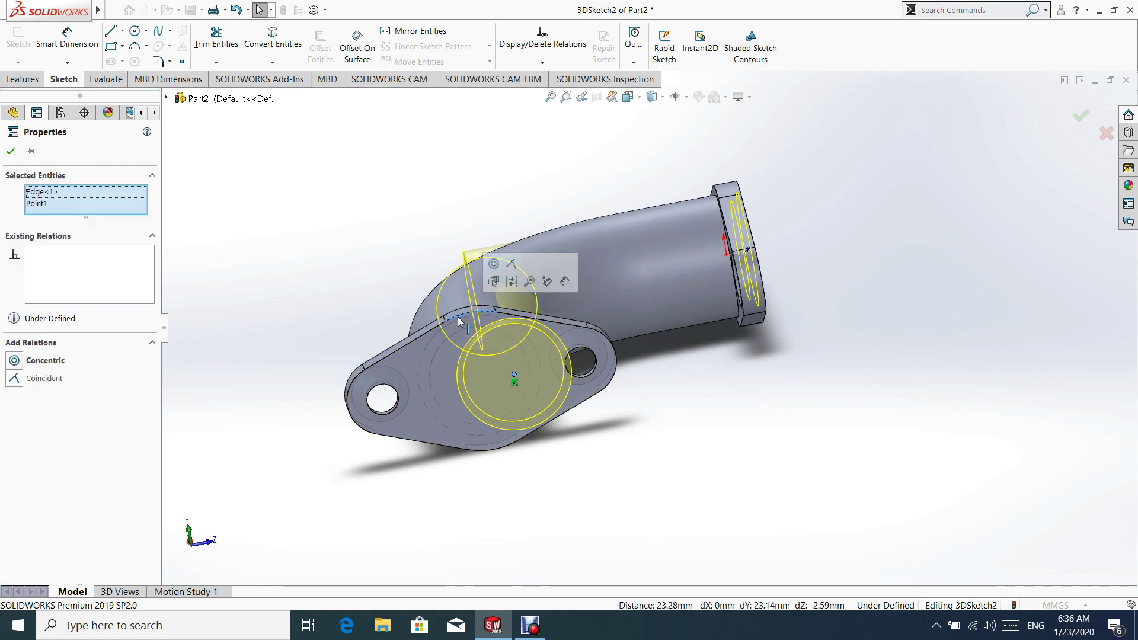
{"action": "left_click", "coordinate": [495, 267]}
- Make the other flange's bore hole point concentric with its large middle arc edge and finish the countersunk bore holes
{"action": "middle_click_drag", "start_coordinate": [711, 320], "coordinate": [672, 333]}
{"action": "scroll", "coordinate": [670, 332], "scroll_direction": "down", "scroll_amount": 5}
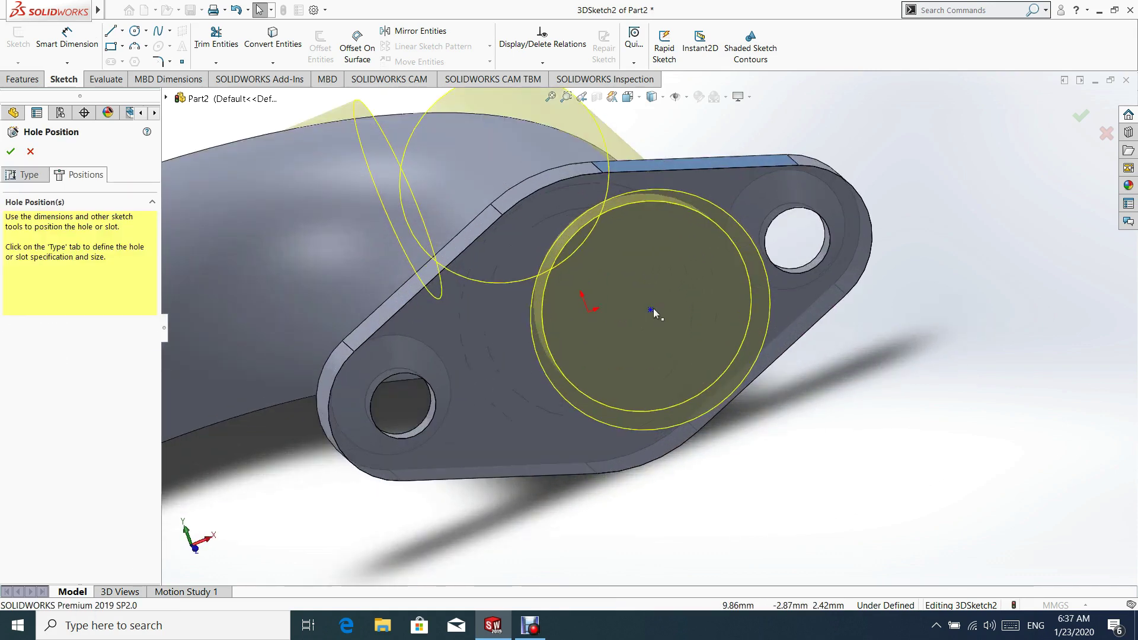
{"action": "left_click", "coordinate": [650, 310]}
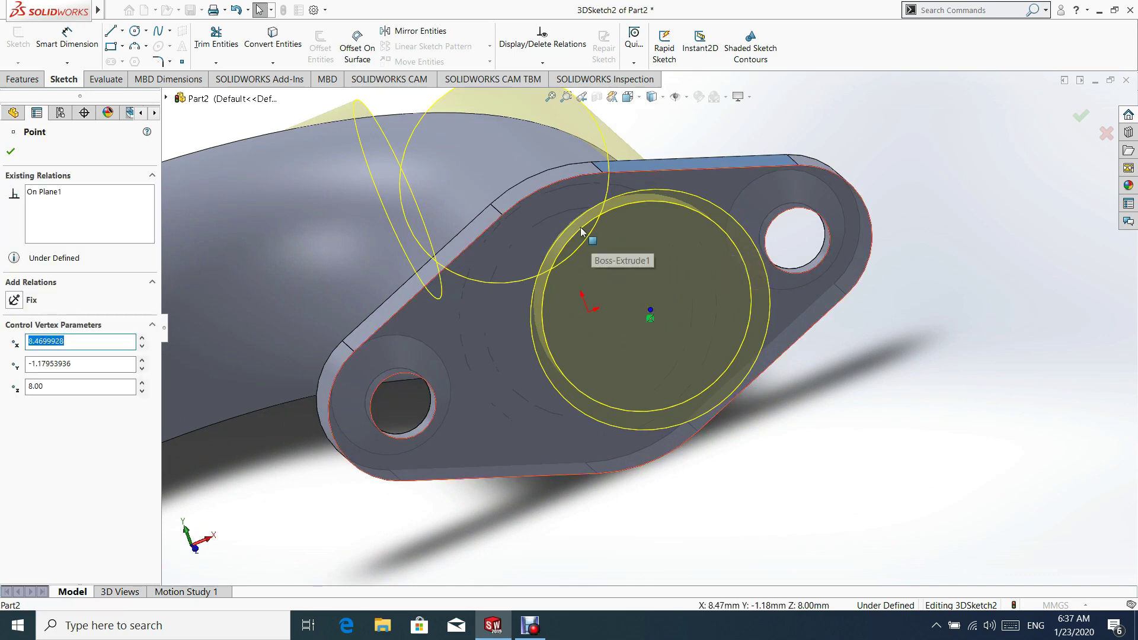
{"action": "left_click", "coordinate": [553, 183], "text": "ctrl"}
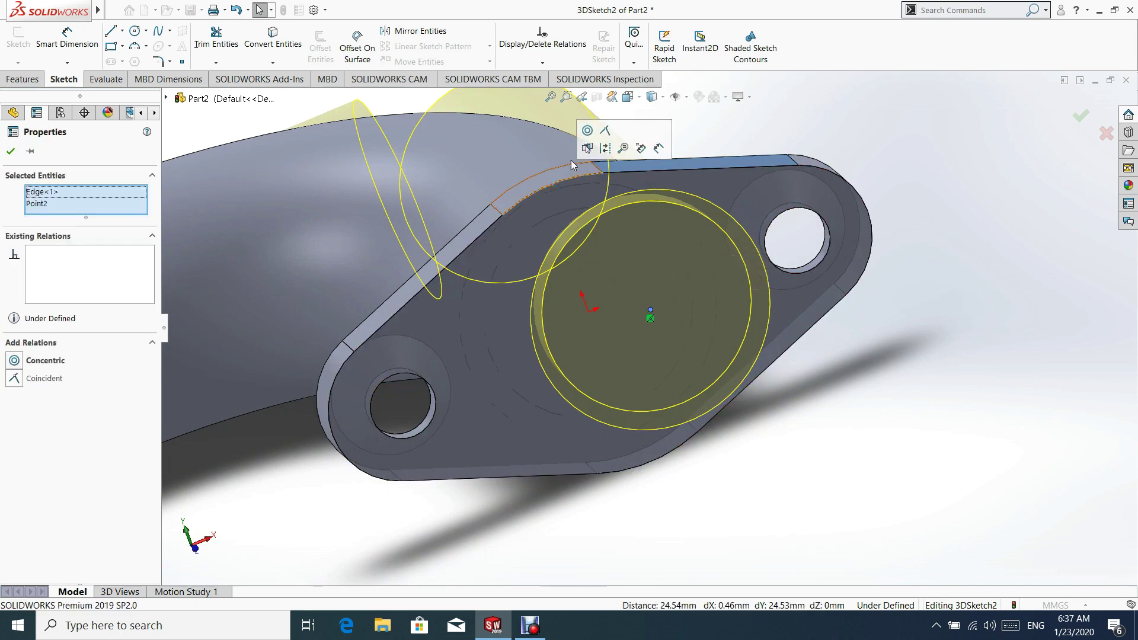
{"action": "left_click", "coordinate": [590, 131]}
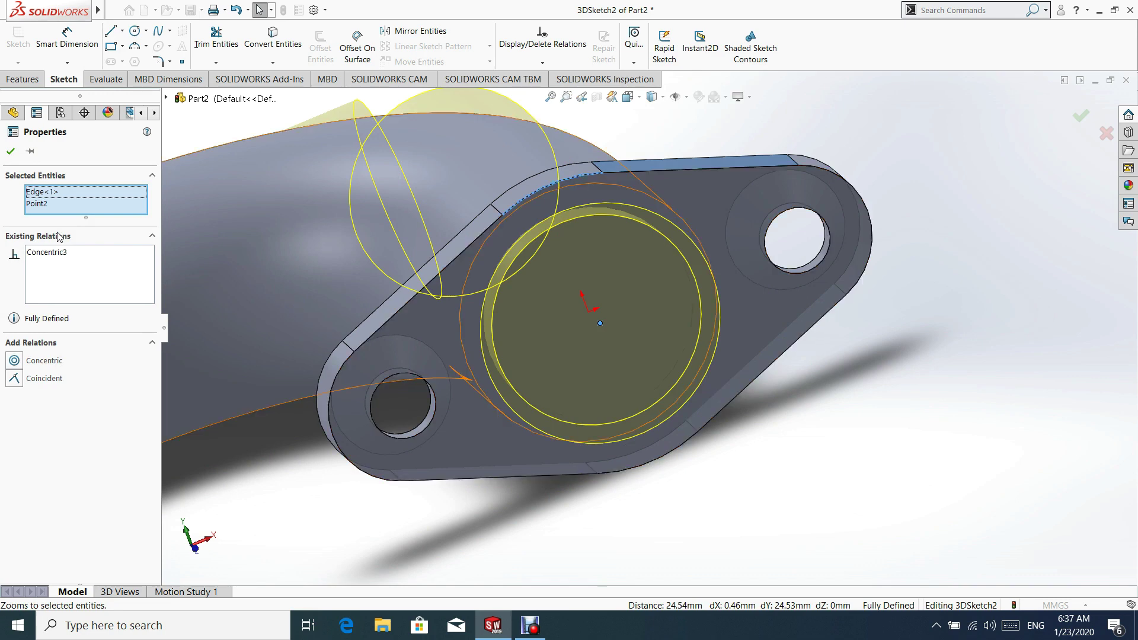
{"action": "left_click", "coordinate": [12, 153]}
{"action": "scroll", "coordinate": [538, 373], "scroll_direction": "up", "scroll_amount": 5}
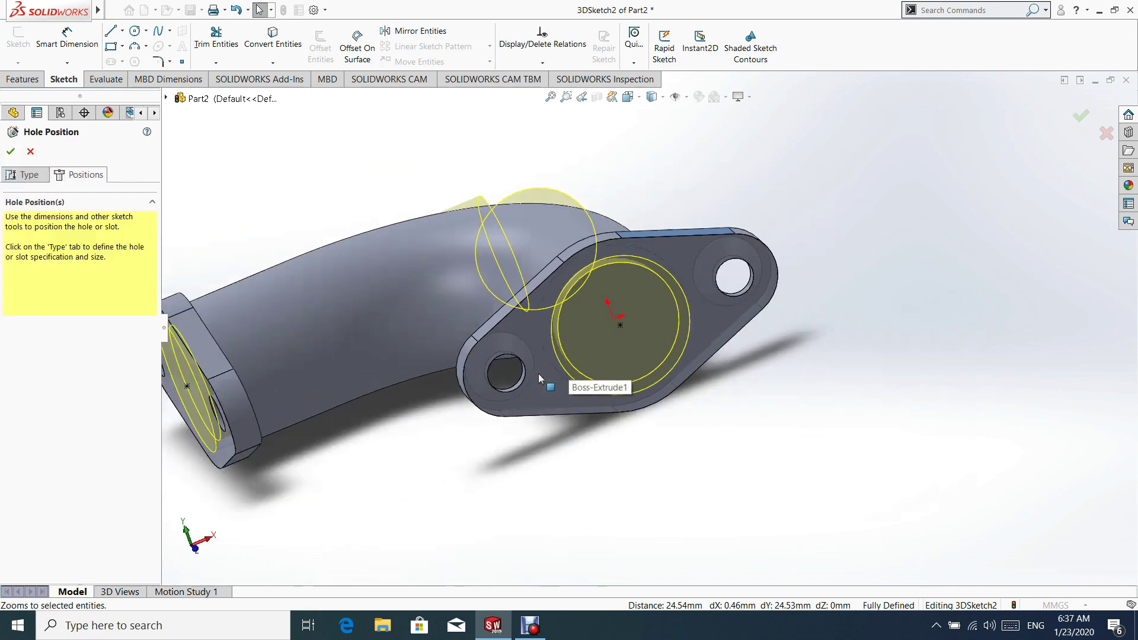
{"action": "middle_click_drag", "start_coordinate": [515, 338], "coordinate": [569, 249]}
{"action": "left_click", "coordinate": [13, 151]}
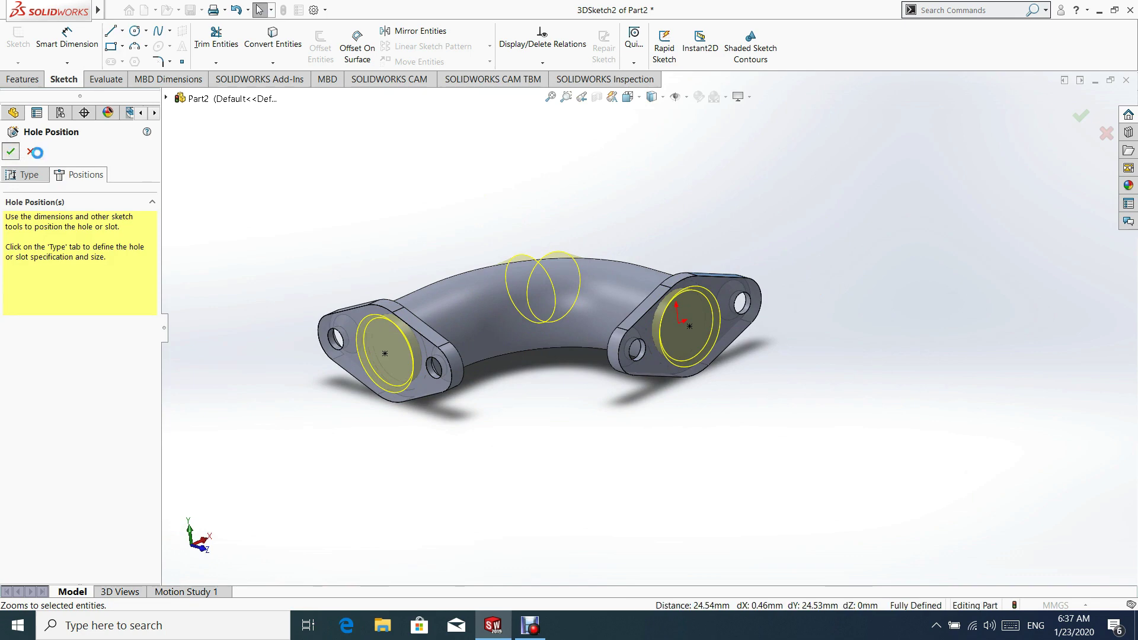
- Save the part as "flanged 90 elbow" in the Solidworks Parts folder, replacing the existing file
{"action": "middle_click_drag", "start_coordinate": [471, 195], "coordinate": [504, 381]}
{"action": "middle_click_drag", "start_coordinate": [571, 323], "coordinate": [527, 332]}
{"action": "scroll", "coordinate": [529, 336], "scroll_direction": "down", "scroll_amount": 2}
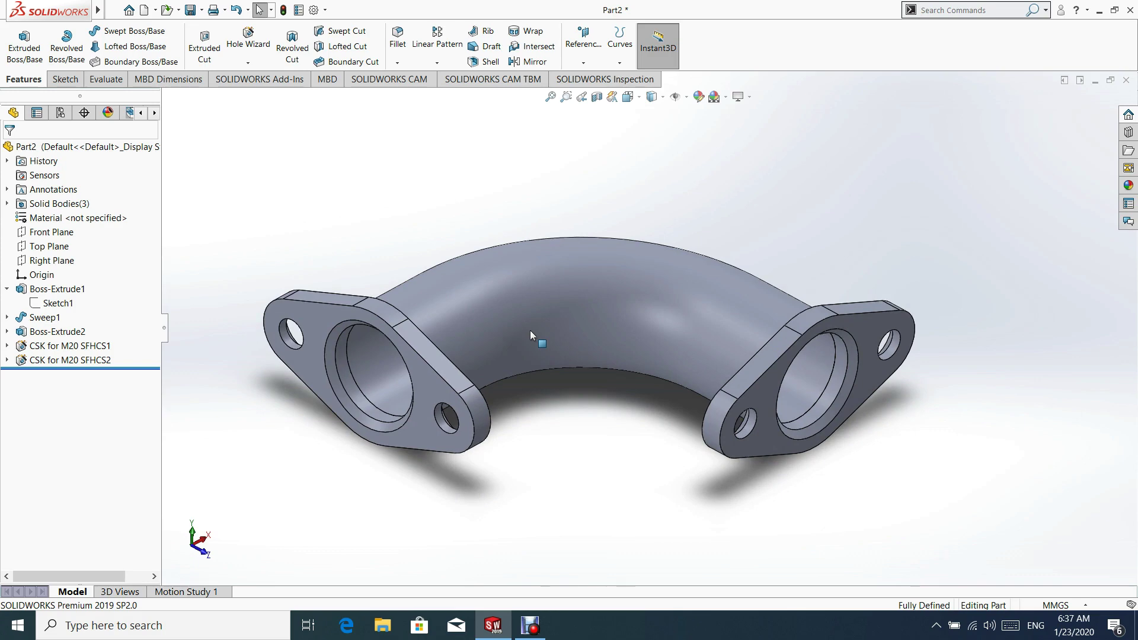
{"action": "left_click", "coordinate": [114, 11]}
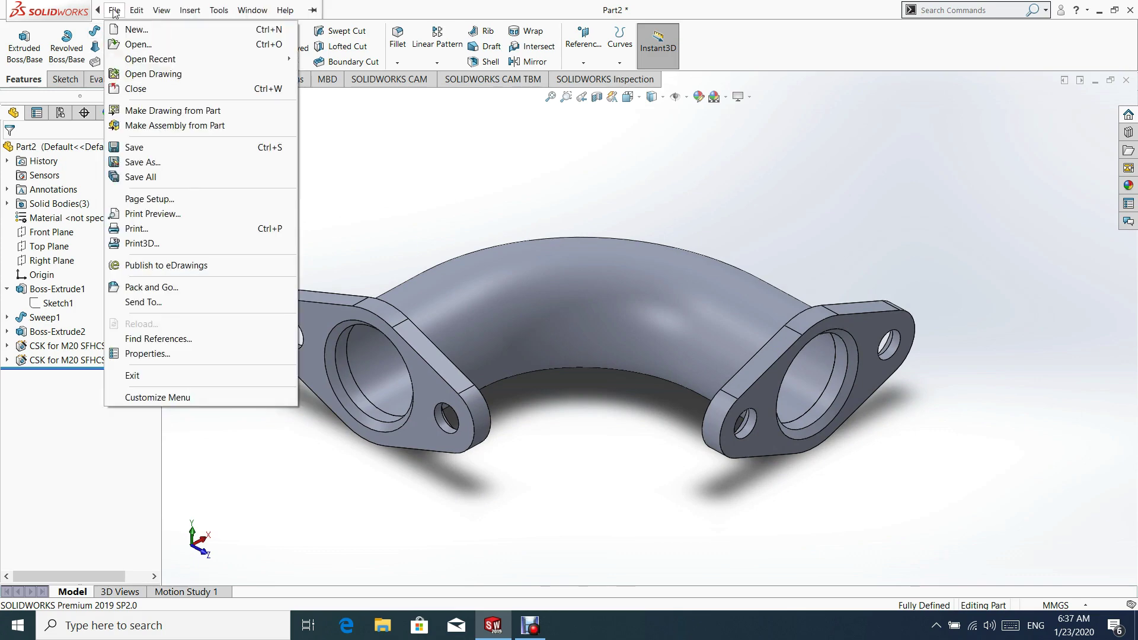
{"action": "left_click", "coordinate": [137, 166]}
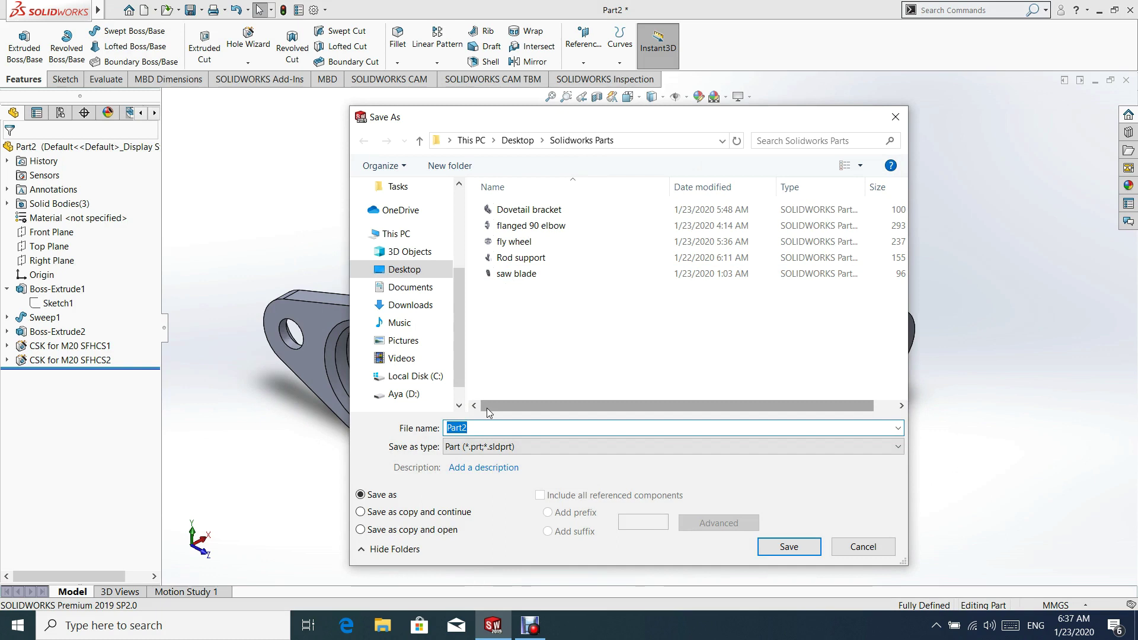
{"action": "left_click", "coordinate": [515, 227]}
{"action": "left_click", "coordinate": [796, 554]}
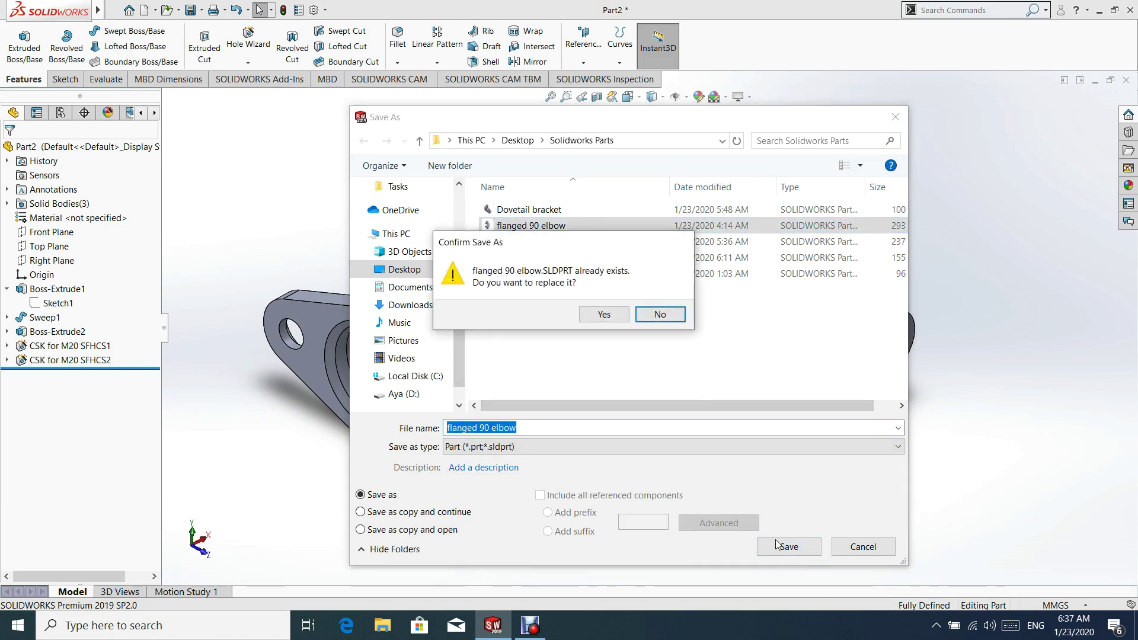
{"action": "left_click", "coordinate": [628, 314]}
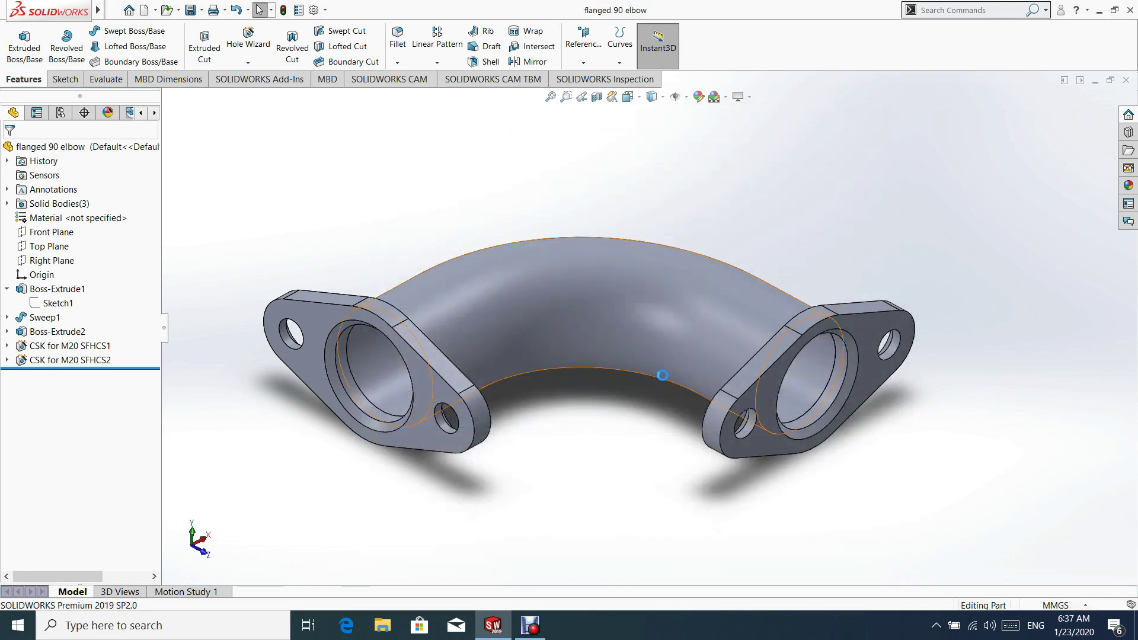